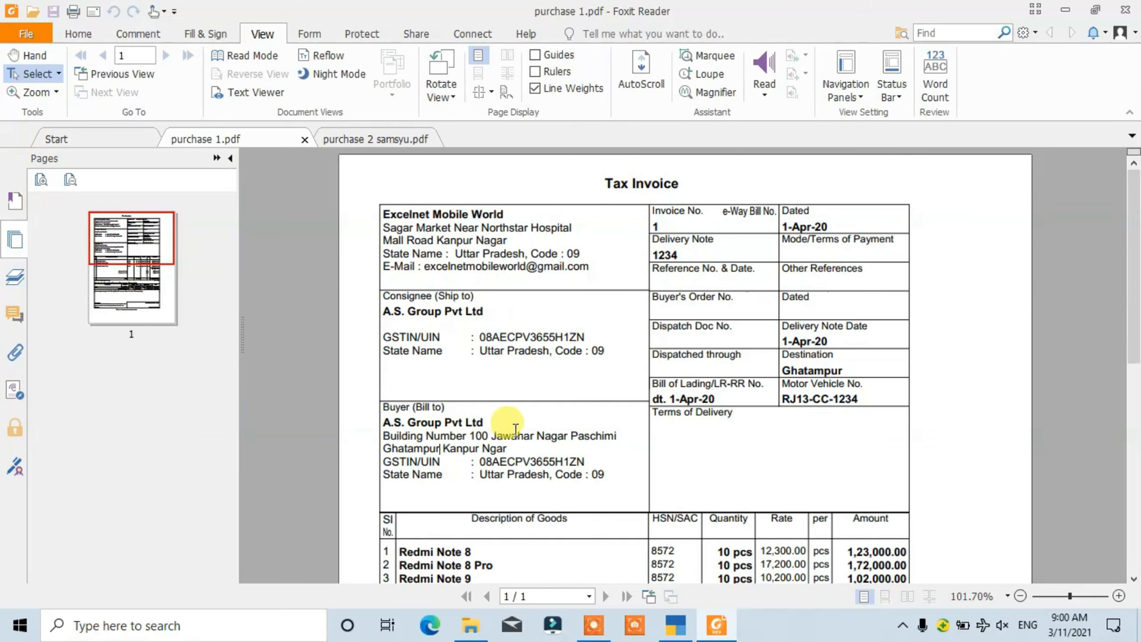
- Review the purchase 1.pdf and purchase 2 samsyu.pdf invoices, comparing supplier and buyer details with the company open in TallyPrime
{"action": "scroll", "coordinate": [515, 430], "scroll_direction": "down", "scroll_amount": 1}
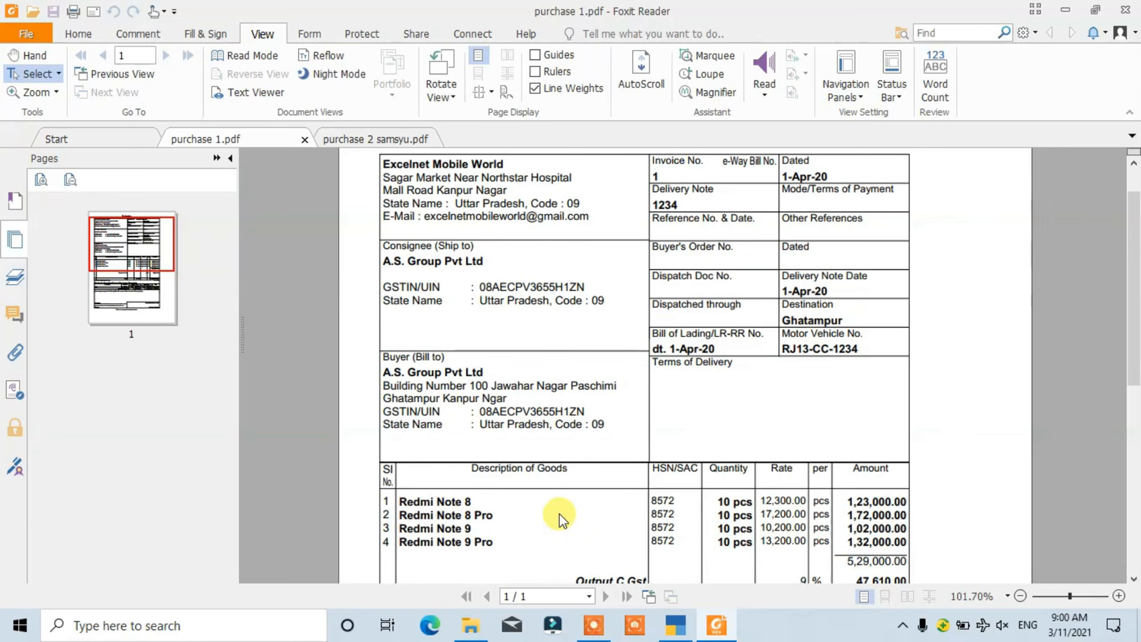
{"action": "scroll", "coordinate": [433, 359], "scroll_direction": "up", "scroll_amount": 1}
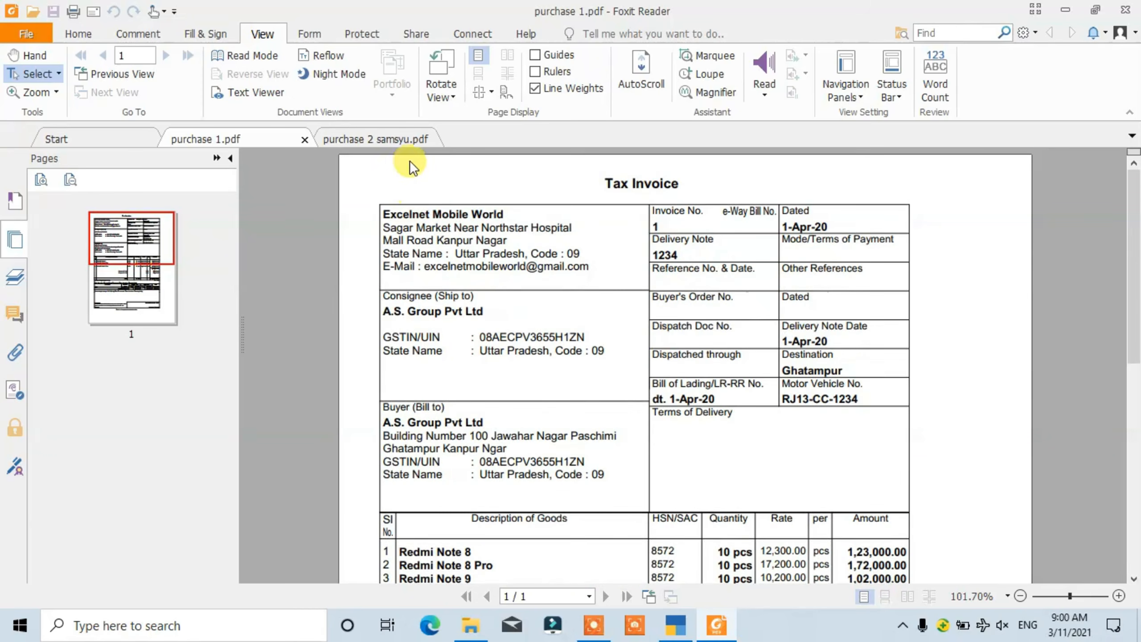
{"action": "left_click", "coordinate": [395, 139]}
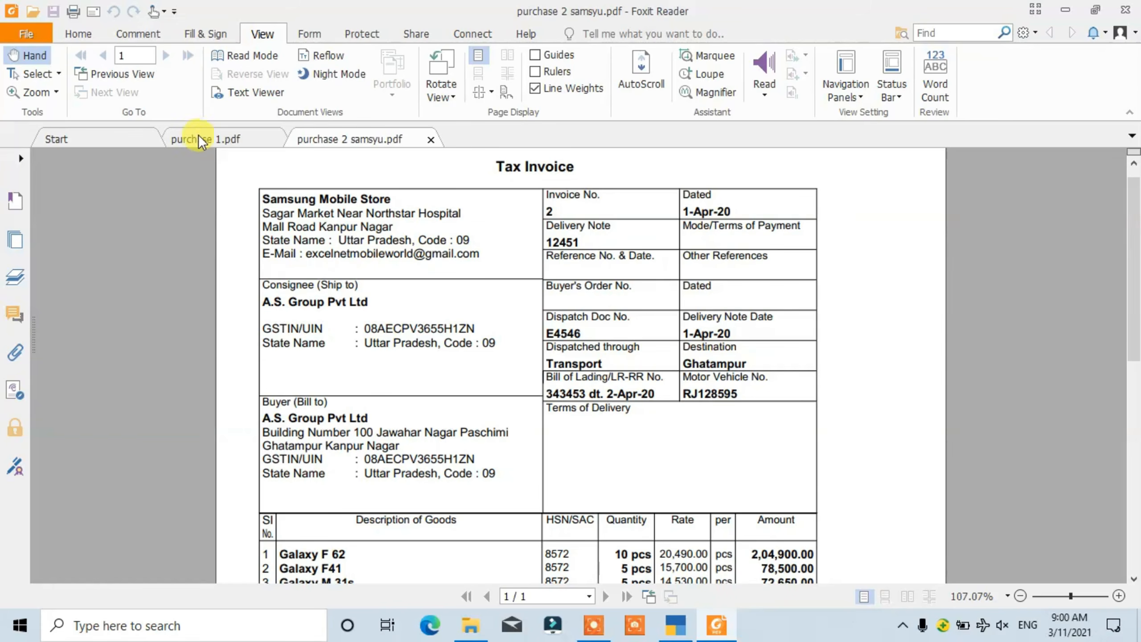
{"action": "left_click", "coordinate": [181, 140]}
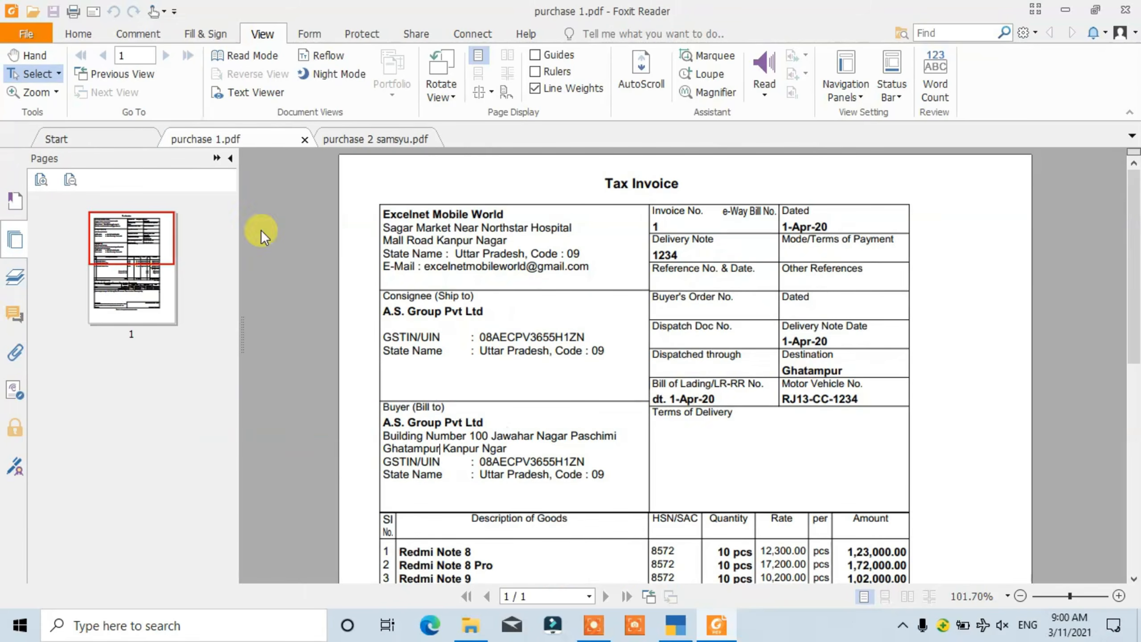
{"action": "left_click", "coordinate": [674, 625]}
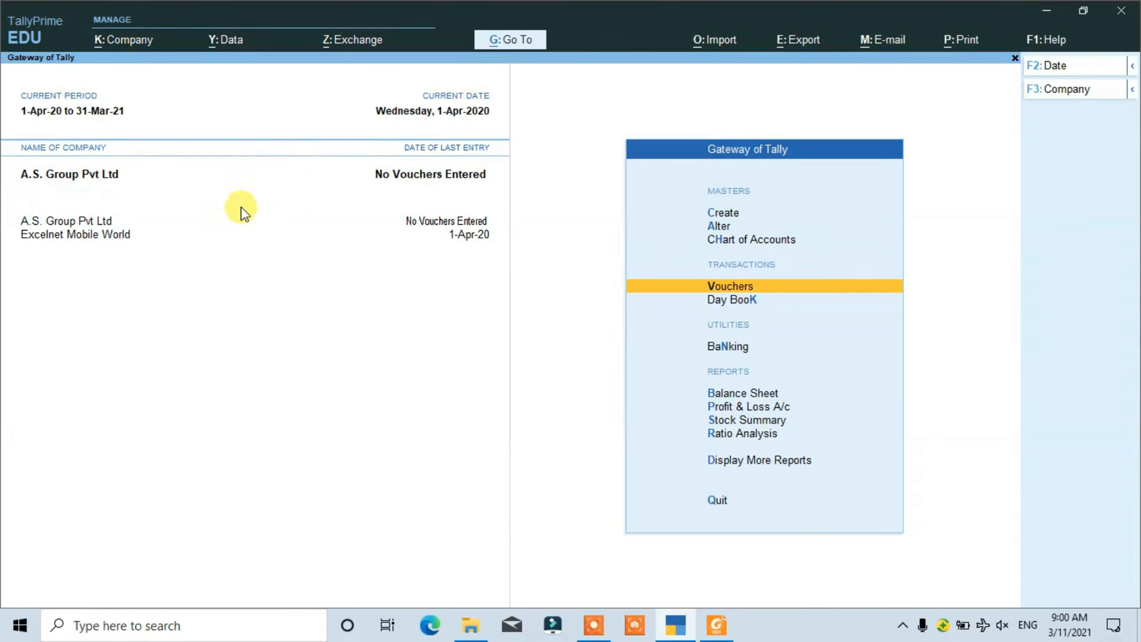
{"action": "left_click", "coordinate": [717, 625]}
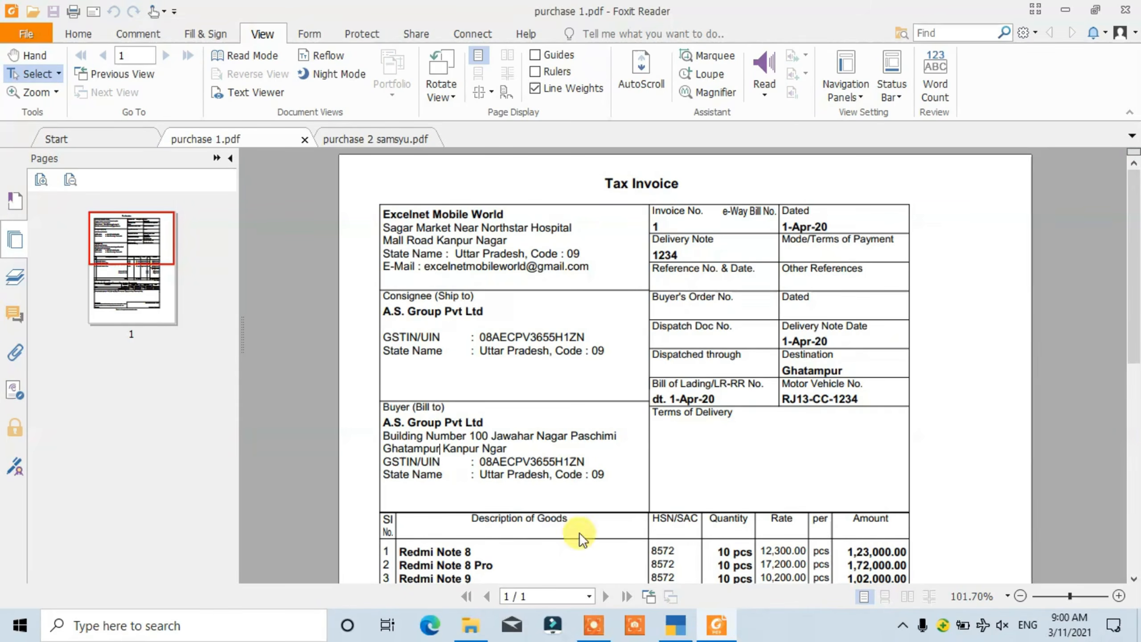
{"action": "left_click", "coordinate": [441, 444]}
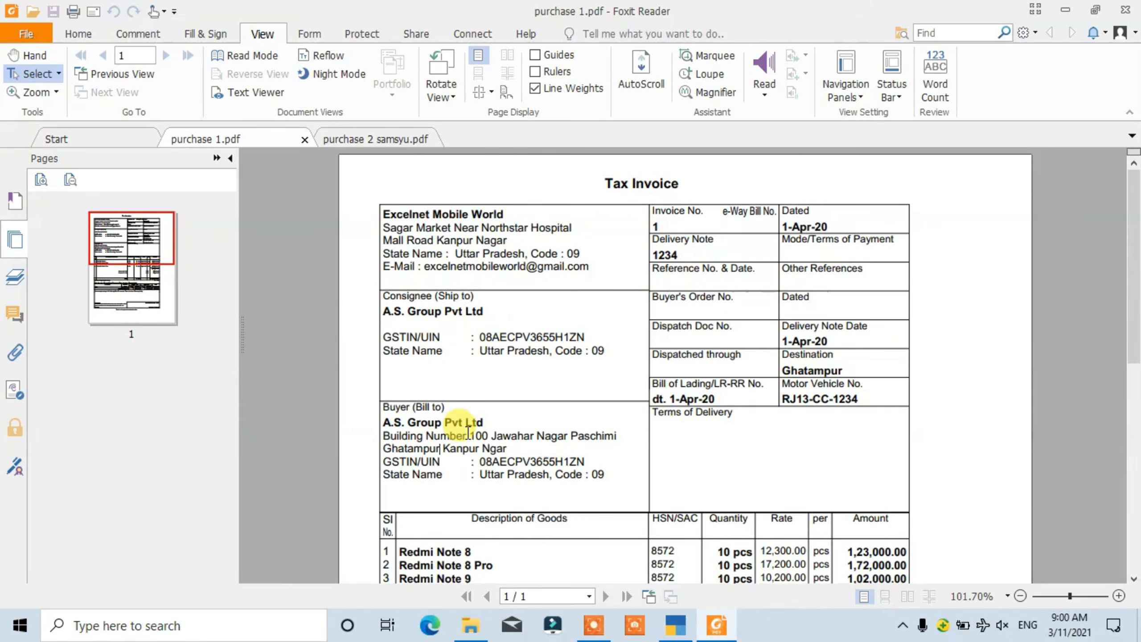
{"action": "left_click", "coordinate": [407, 141]}
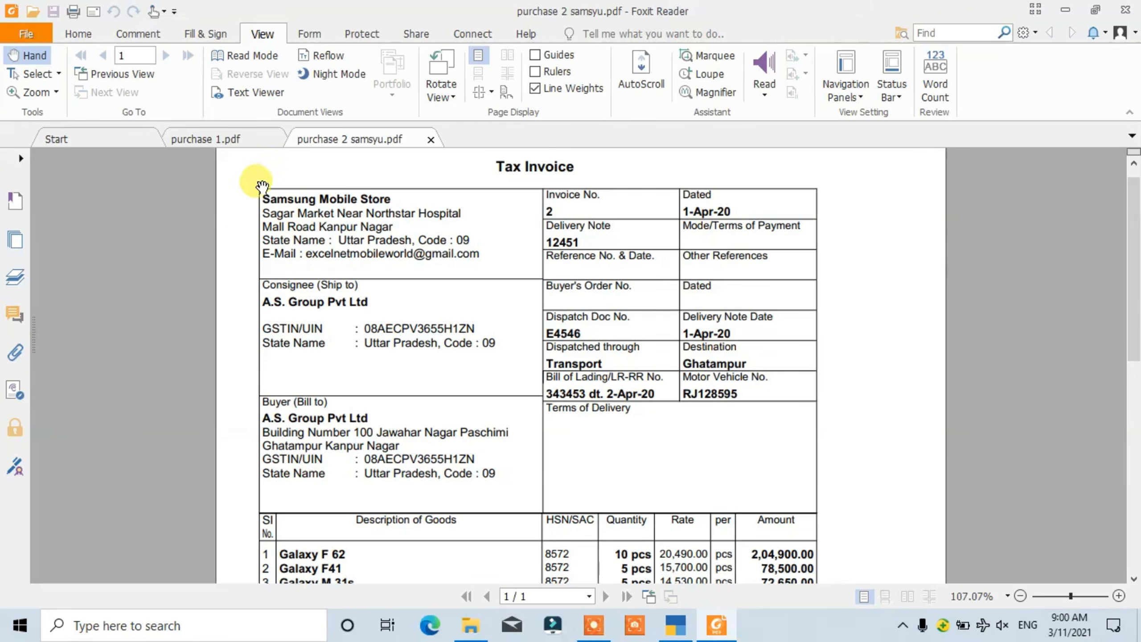
{"action": "left_click", "coordinate": [238, 140]}
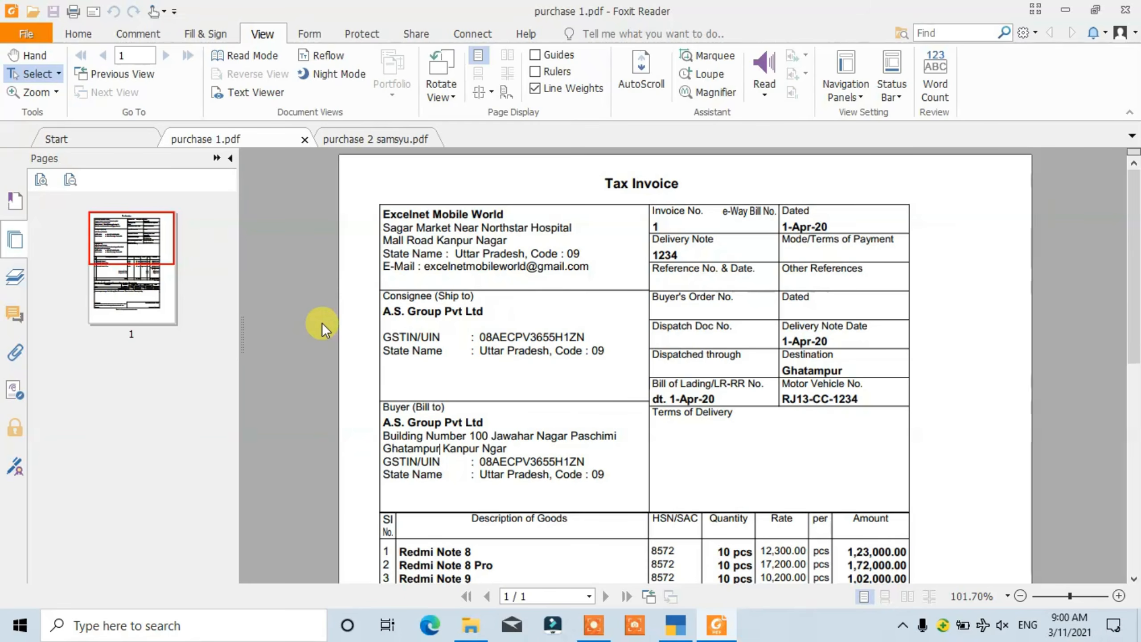
- Examine the goods lines, quantities, rates and tax amounts on the purchase 1.pdf invoice
{"action": "scroll", "coordinate": [530, 367], "scroll_direction": "down", "scroll_amount": 1}
{"action": "scroll", "coordinate": [530, 367], "scroll_direction": "down", "scroll_amount": 2}
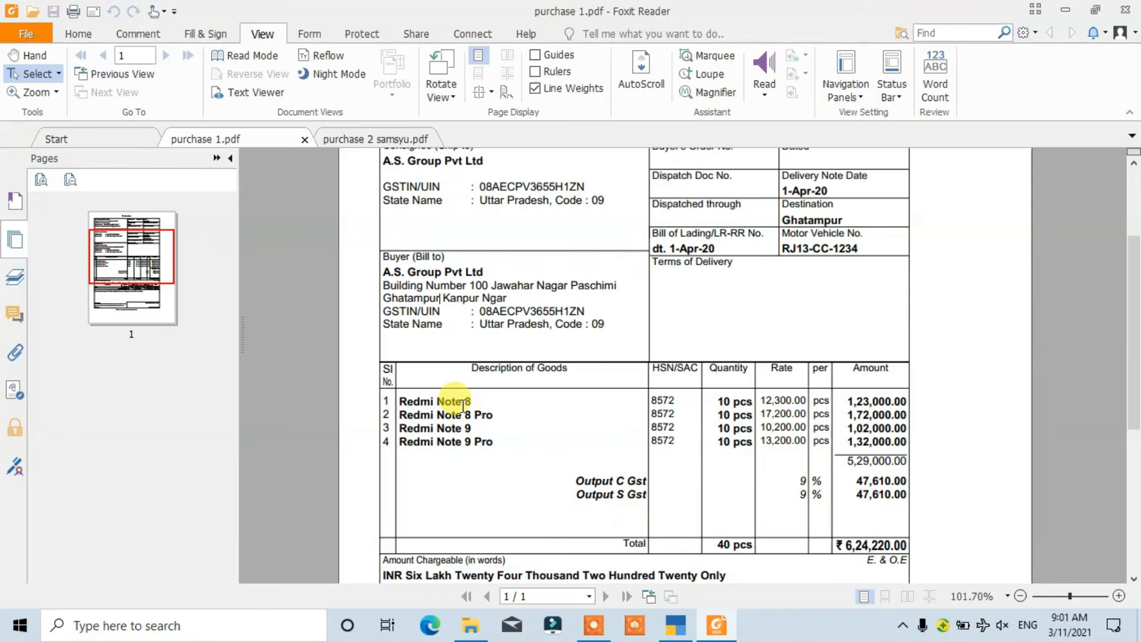
{"action": "scroll", "coordinate": [456, 401], "scroll_direction": "up", "scroll_amount": 3}
{"action": "scroll", "coordinate": [456, 449], "scroll_direction": "down", "scroll_amount": 2}
{"action": "scroll", "coordinate": [454, 414], "scroll_direction": "up", "scroll_amount": 2}
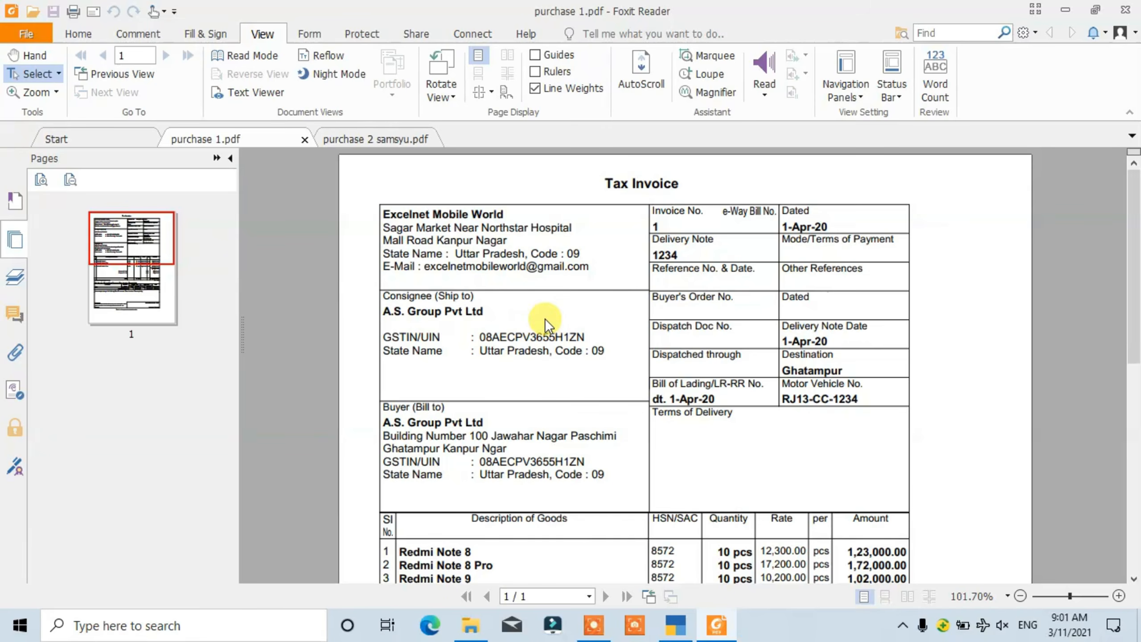
- Switch to TallyPrime and review the existing stock items available for alteration
{"action": "left_click", "coordinate": [675, 625]}
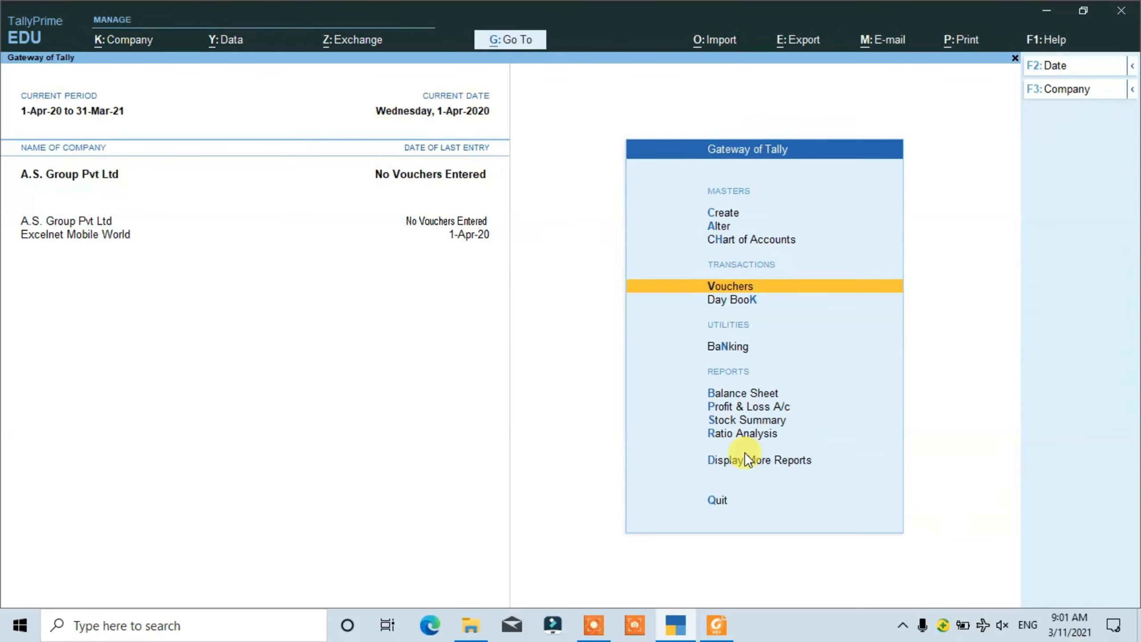
{"action": "key", "text": "Up"}
{"action": "key", "text": "Up"}
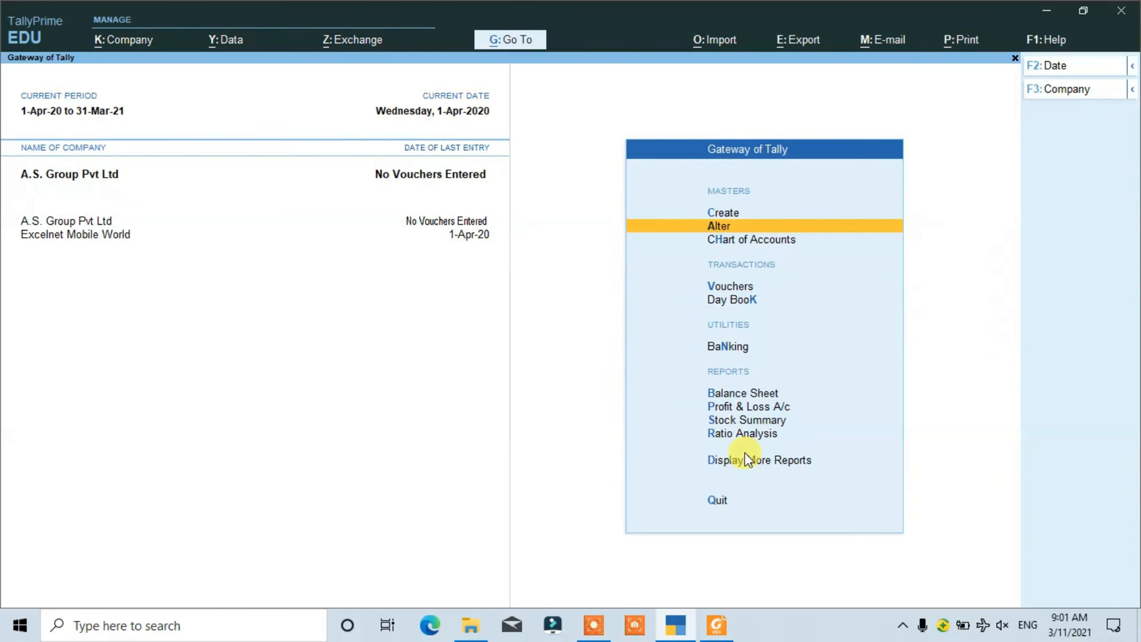
{"action": "key", "text": "Return"}
{"action": "key", "text": "Down"}
{"action": "key", "text": "Down"}
{"action": "key", "text": "Down"}
{"action": "key", "text": "Down"}
{"action": "key", "text": "Down"}
{"action": "key", "text": "Down"}
{"action": "key", "text": "Down"}
{"action": "key", "text": "Down"}
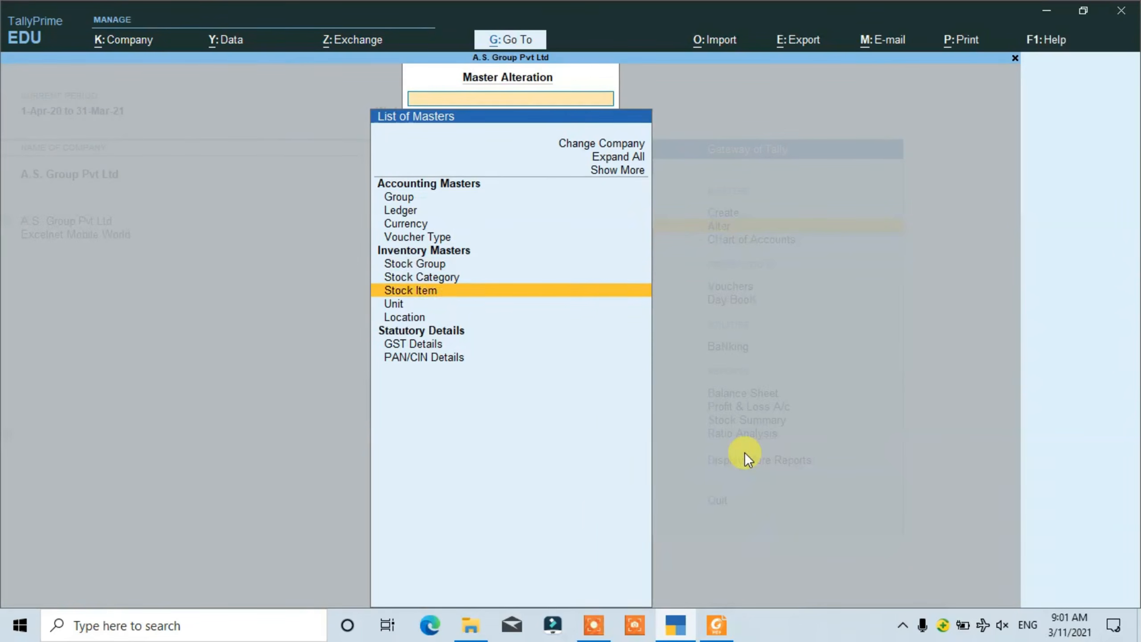
{"action": "key", "text": "Up"}
{"action": "key", "text": "Return"}
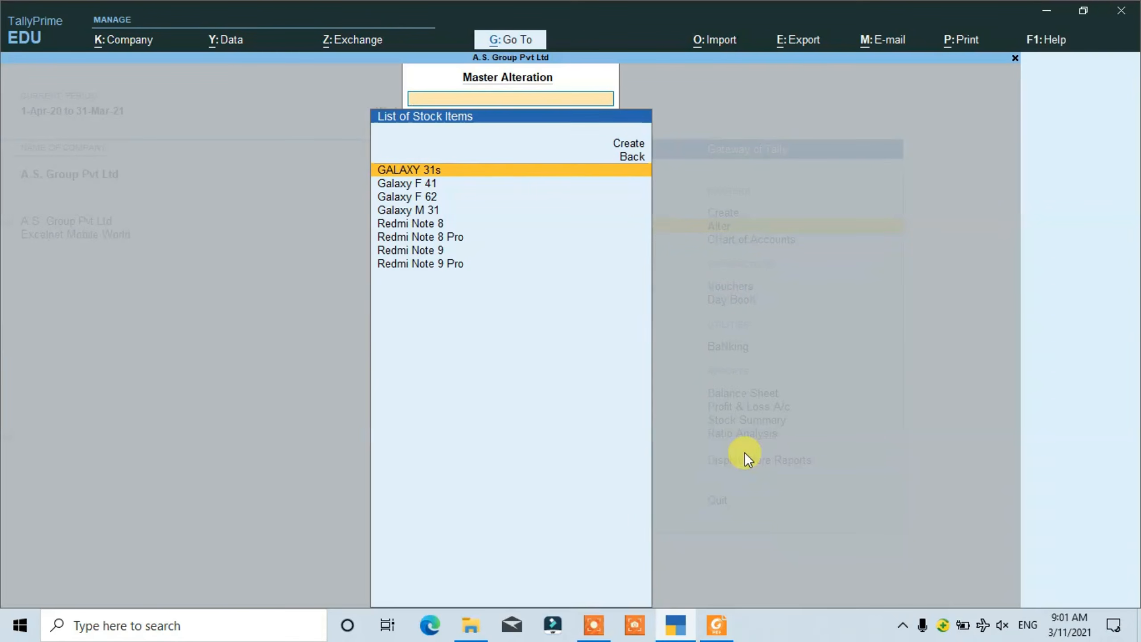
{"action": "key", "text": "Escape"}
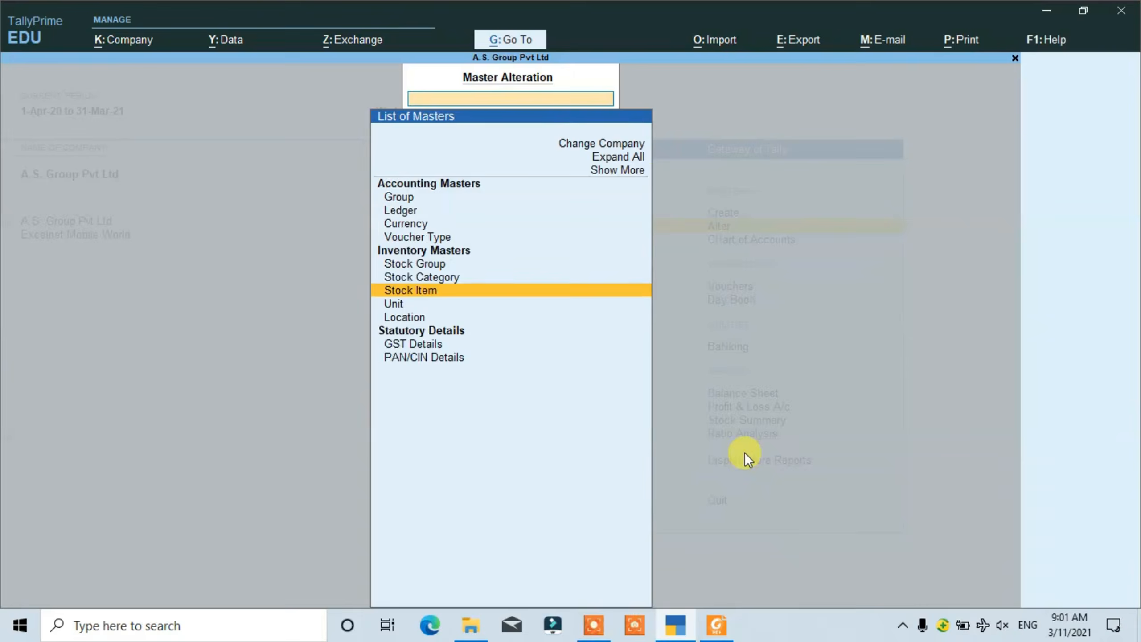
{"action": "key", "text": "Escape"}
- Review the company's existing ledgers available for alteration, including the input GST and purchase ledgers
{"action": "key", "text": "Return"}
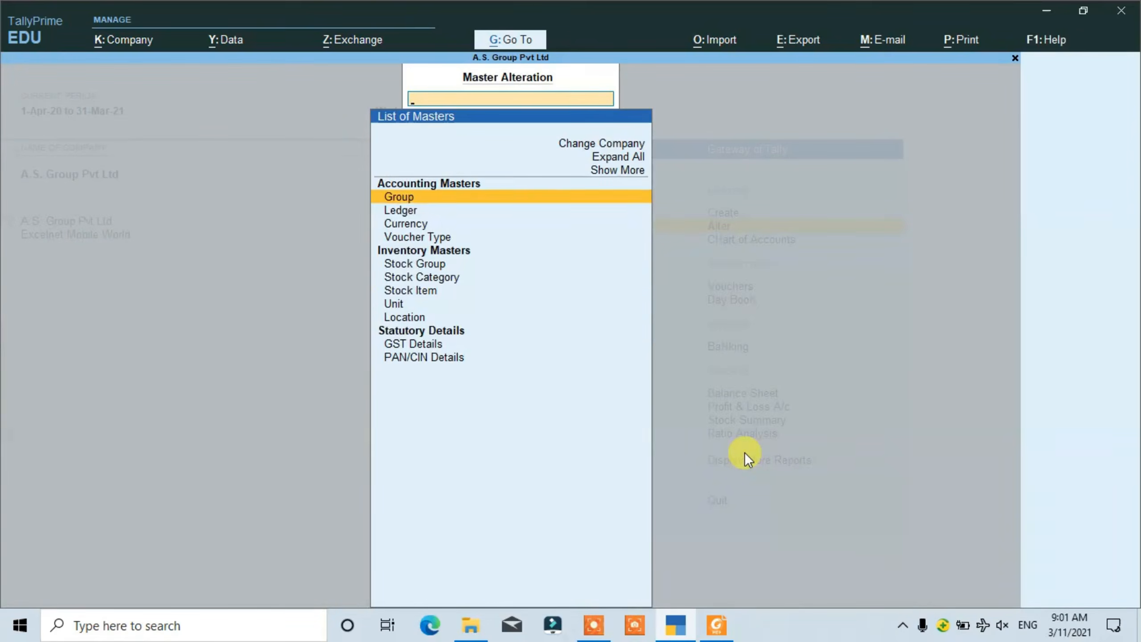
{"action": "key", "text": "Down"}
{"action": "key", "text": "Return"}
{"action": "key", "text": "Down"}
{"action": "key", "text": "Down"}
{"action": "key", "text": "Down"}
{"action": "key", "text": "Down"}
{"action": "key", "text": "Down"}
{"action": "key", "text": "Down"}
{"action": "key", "text": "Down"}
{"action": "key", "text": "Down"}
{"action": "key", "text": "Down"}
{"action": "key", "text": "Down"}
{"action": "key", "text": "Down"}
{"action": "key", "text": "Down"}
{"action": "key", "text": "Down"}
{"action": "key", "text": "Down"}
{"action": "key", "text": "Down"}
{"action": "key", "text": "Down"}
{"action": "key", "text": "Down"}
{"action": "key", "text": "Down"}
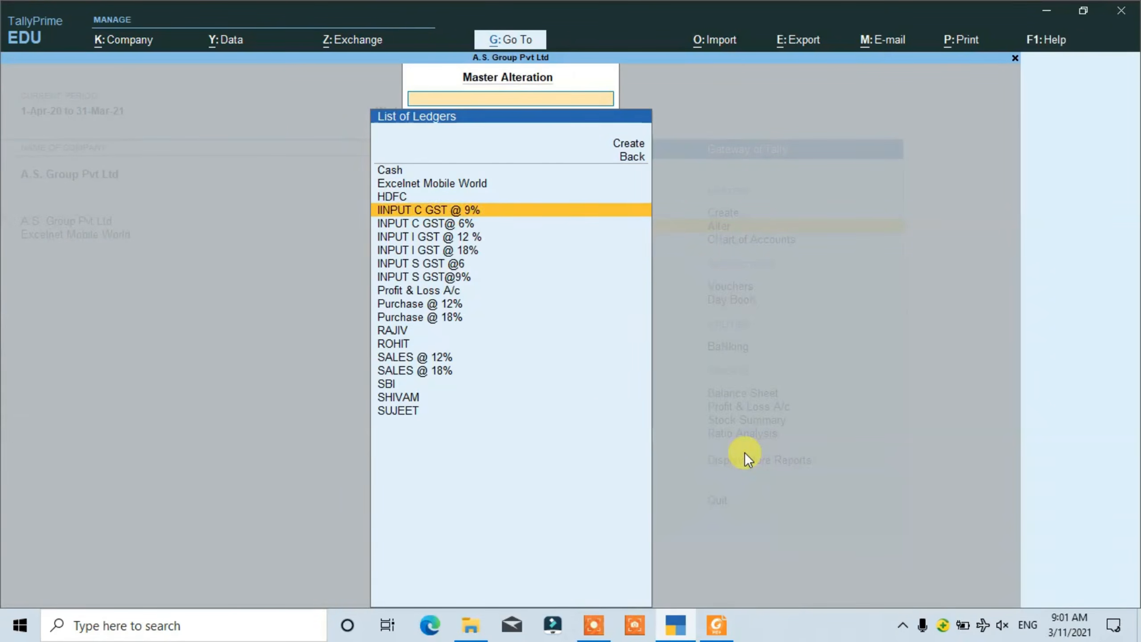
{"action": "key", "text": "Up"}
{"action": "key", "text": "Up"}
{"action": "key", "text": "Up"}
{"action": "key", "text": "Up"}
{"action": "key", "text": "Up"}
{"action": "key", "text": "Up"}
{"action": "key", "text": "Up"}
{"action": "key", "text": "Up"}
{"action": "key", "text": "Up"}
{"action": "key", "text": "Up"}
{"action": "key", "text": "Up"}
{"action": "key", "text": "Up"}
{"action": "key", "text": "Up"}
{"action": "key", "text": "Up"}
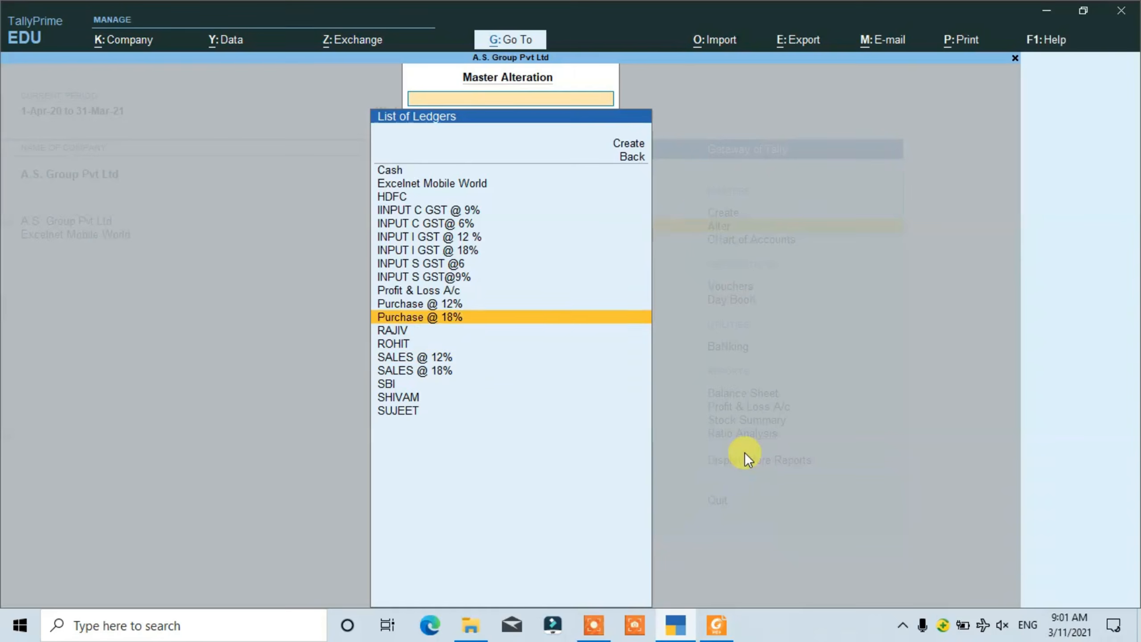
- Inspect the Excelnet Mobile World ledger's details and return to the Gateway of Tally
{"action": "key", "text": "Up"}
{"action": "key", "text": "Up"}
{"action": "key", "text": "Up"}
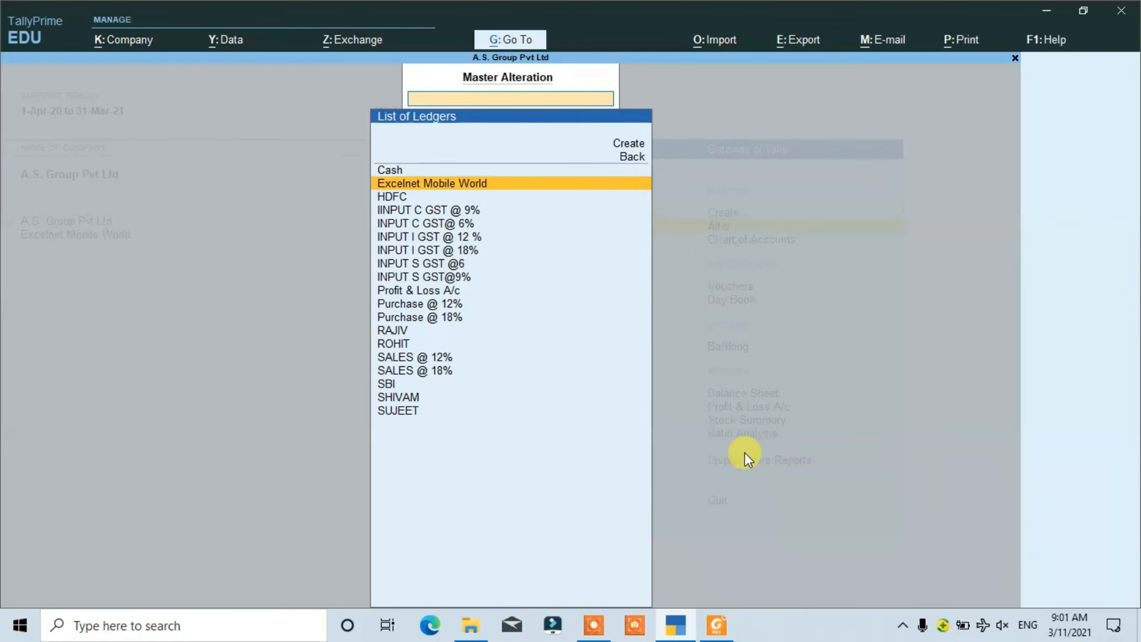
{"action": "key", "text": "Return"}
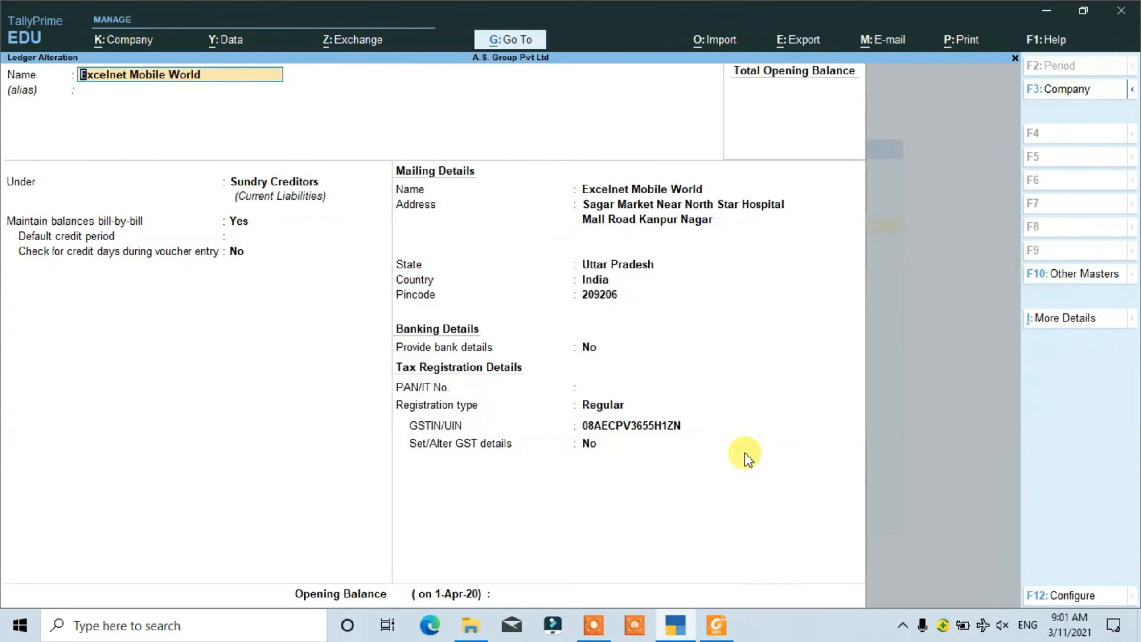
{"action": "key", "text": "BackSpace"}
{"action": "key", "text": "Escape"}
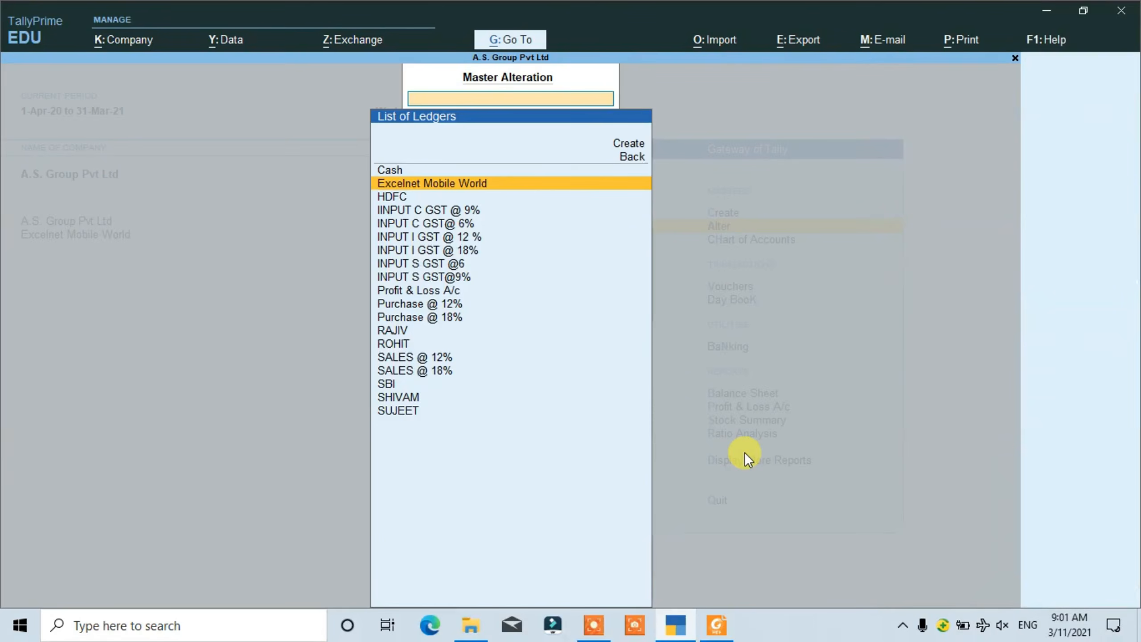
{"action": "key", "text": "Escape"}
{"action": "key", "text": "Escape"}
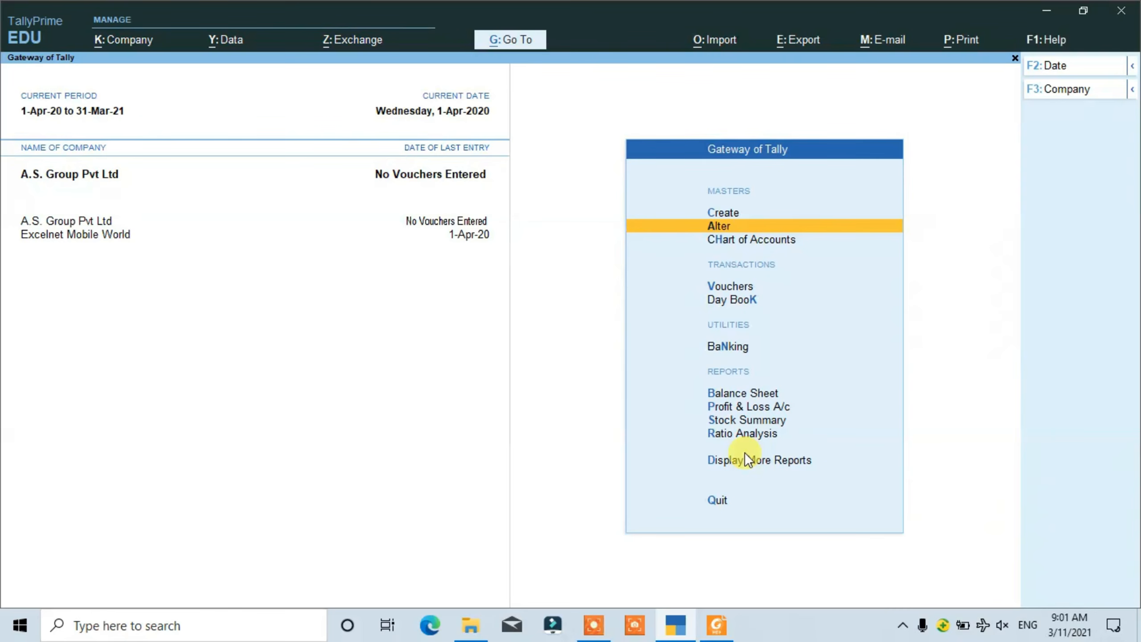
- Open voucher entry for A.S. Group Pvt Ltd to record a purchase voucher
{"action": "key", "text": "Down"}
{"action": "key", "text": "Down"}
{"action": "key", "text": "Down"}
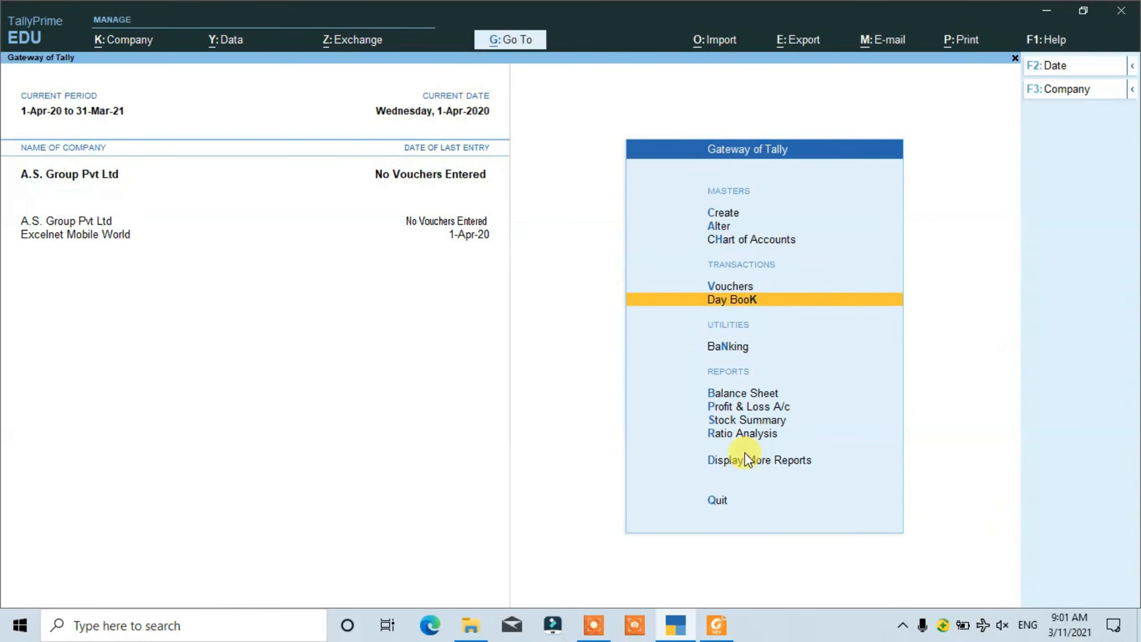
{"action": "key", "text": "Up"}
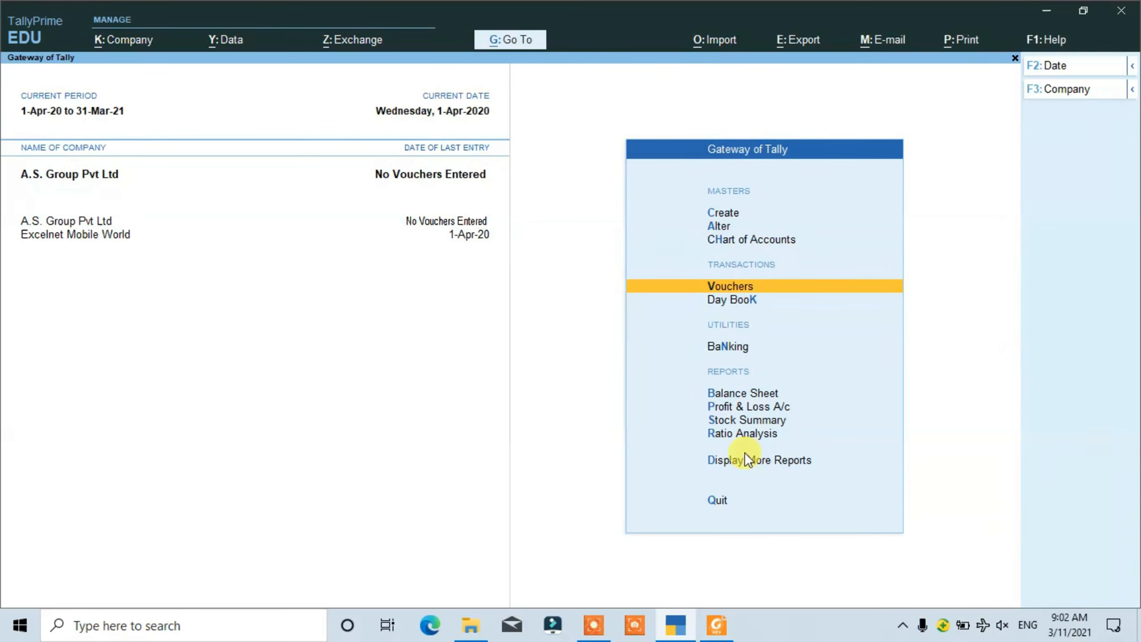
{"action": "key", "text": "Return"}
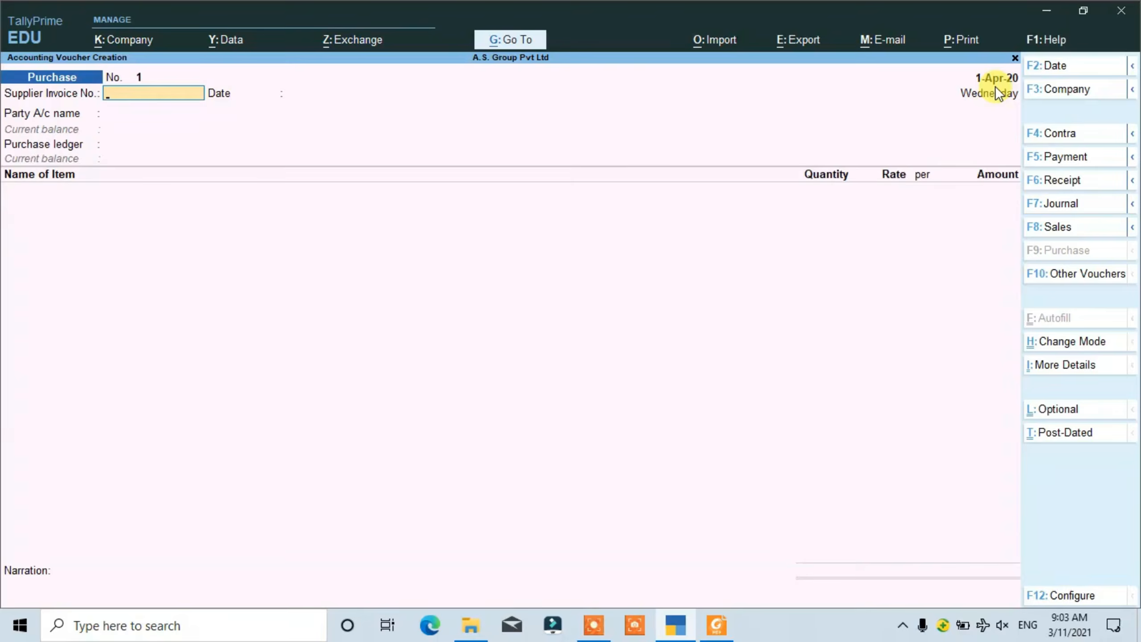
- Set the purchase voucher's date to 1-4-20
{"action": "key", "text": "F2"}
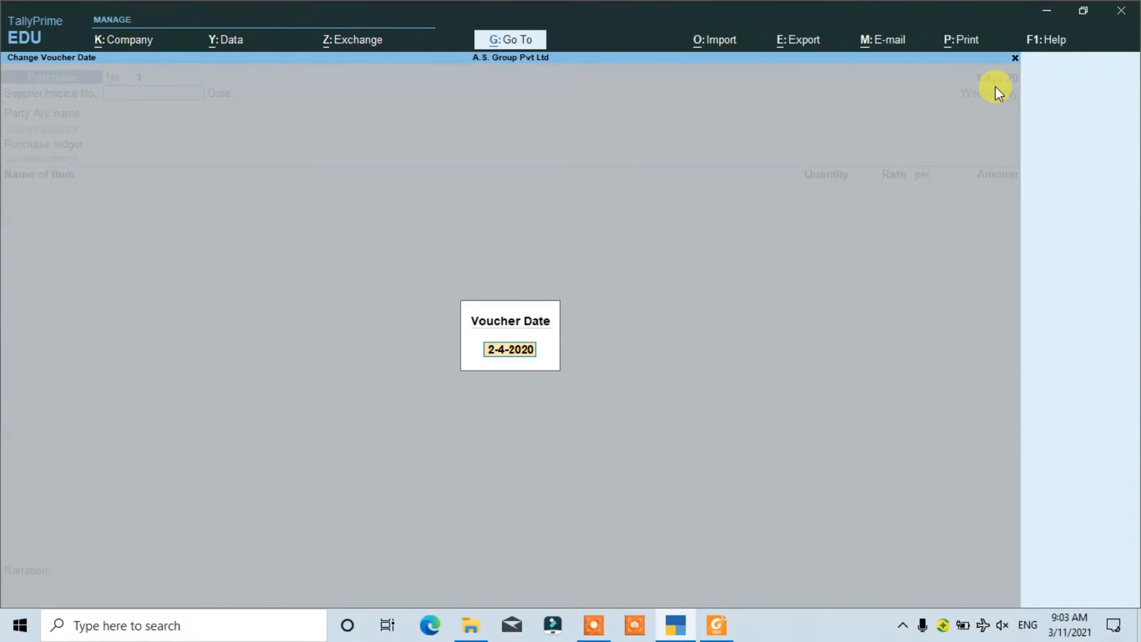
{"action": "type", "text": "1-4-20"}
{"action": "key", "text": "Return"}
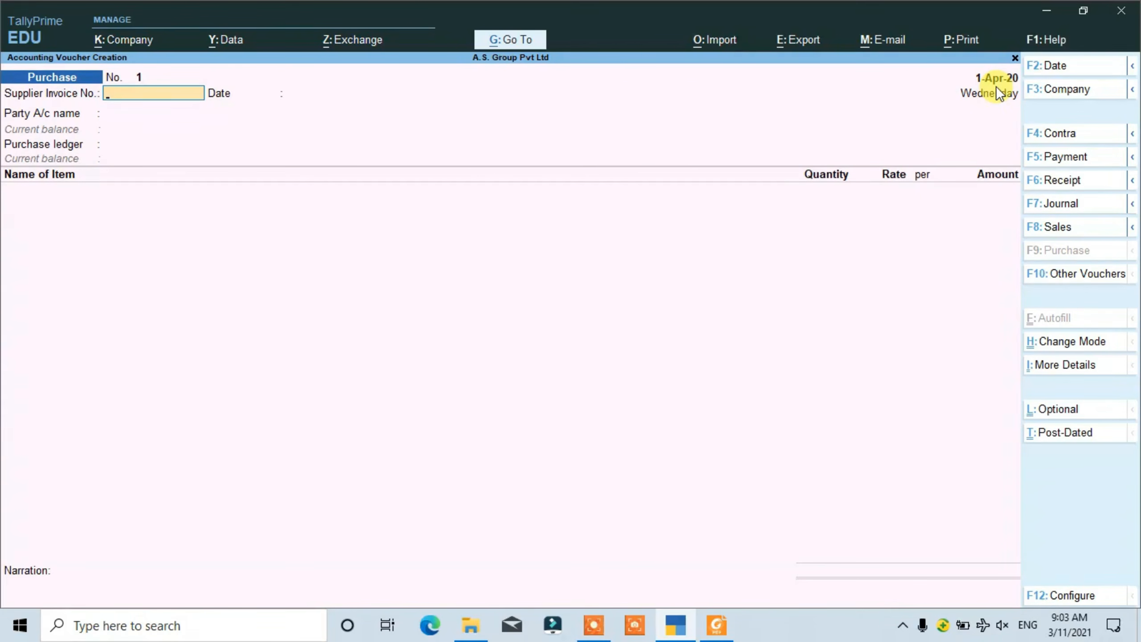
- Check the purchase 1.pdf invoice, then enter supplier invoice number 1 and accept 1-Apr-20 as its date in the TallyPrime voucher
{"action": "key", "text": "alt+Tab"}
{"action": "key", "text": "alt+Tab"}
{"action": "key", "text": "alt+Tab"}
{"action": "key", "text": "alt+Tab"}
{"action": "key", "text": "alt+Tab"}
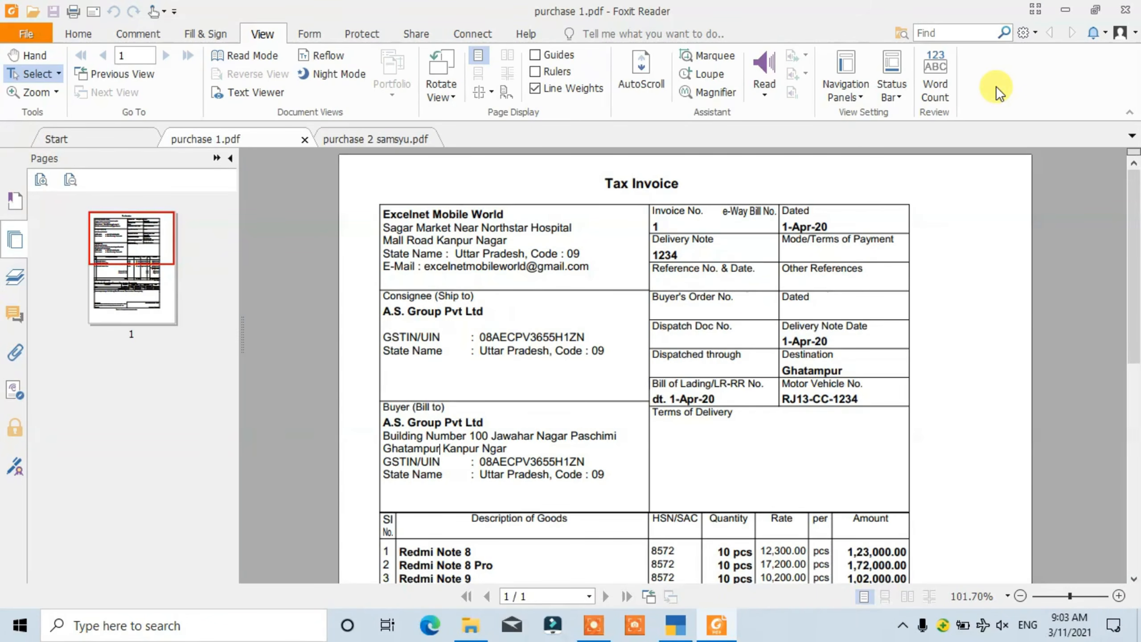
{"action": "key", "text": "alt+Tab"}
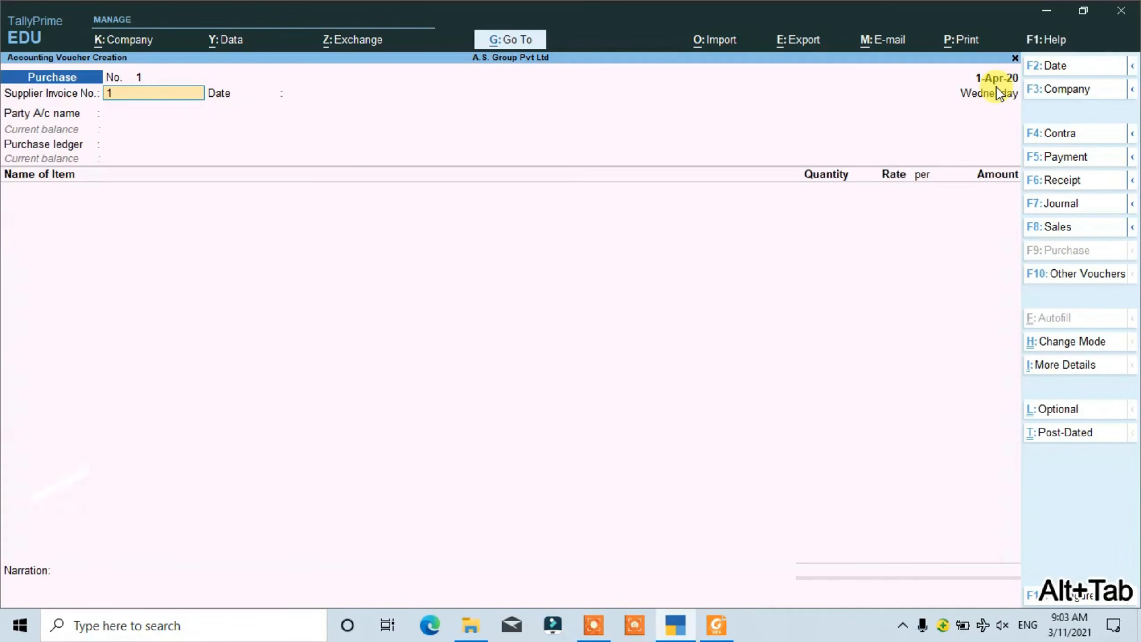
{"action": "key", "text": "Return"}
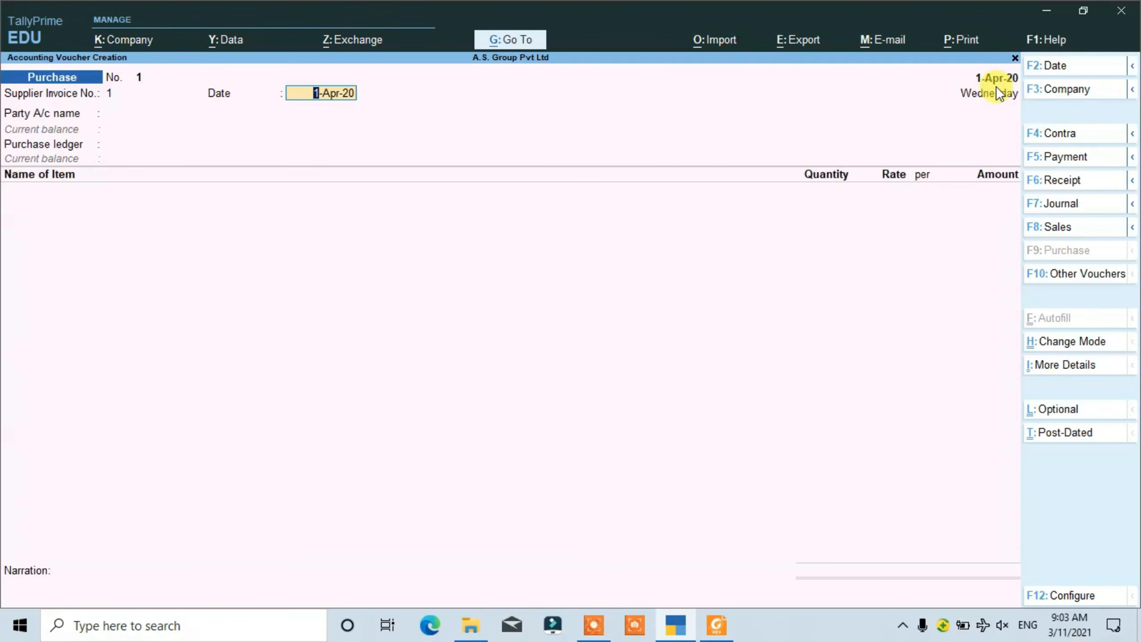
{"action": "key", "text": "Return"}
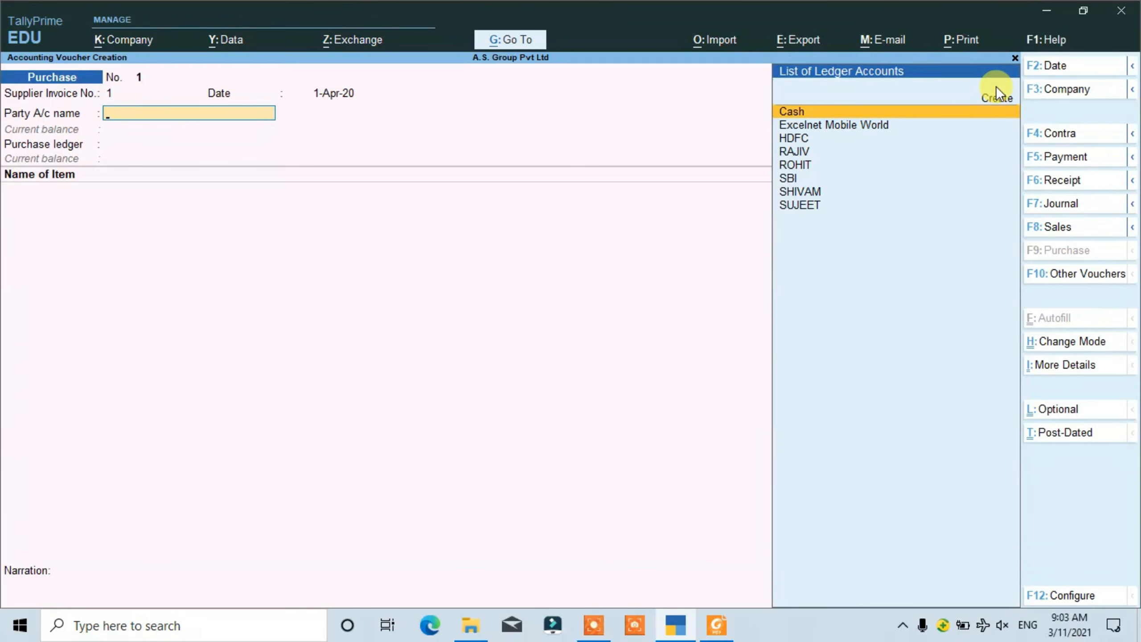
- Select Excelnet Mobile World as the voucher's party account and proceed to the receipt details
{"action": "key", "text": "Down"}
{"action": "key", "text": "Down"}
{"action": "key", "text": "Up"}
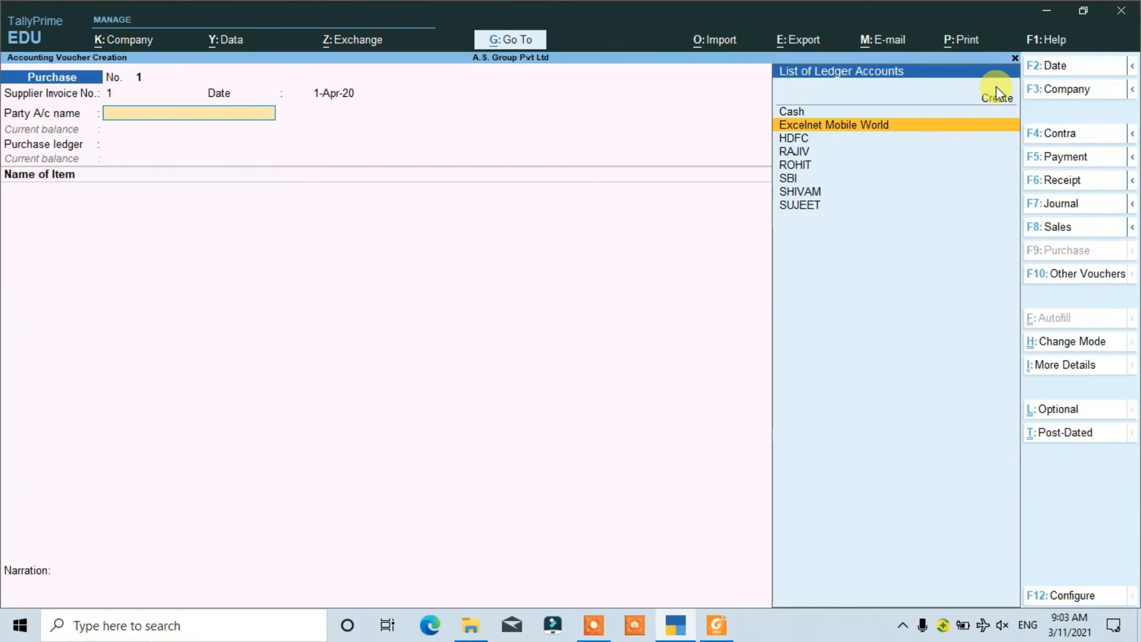
{"action": "key", "text": "Return"}
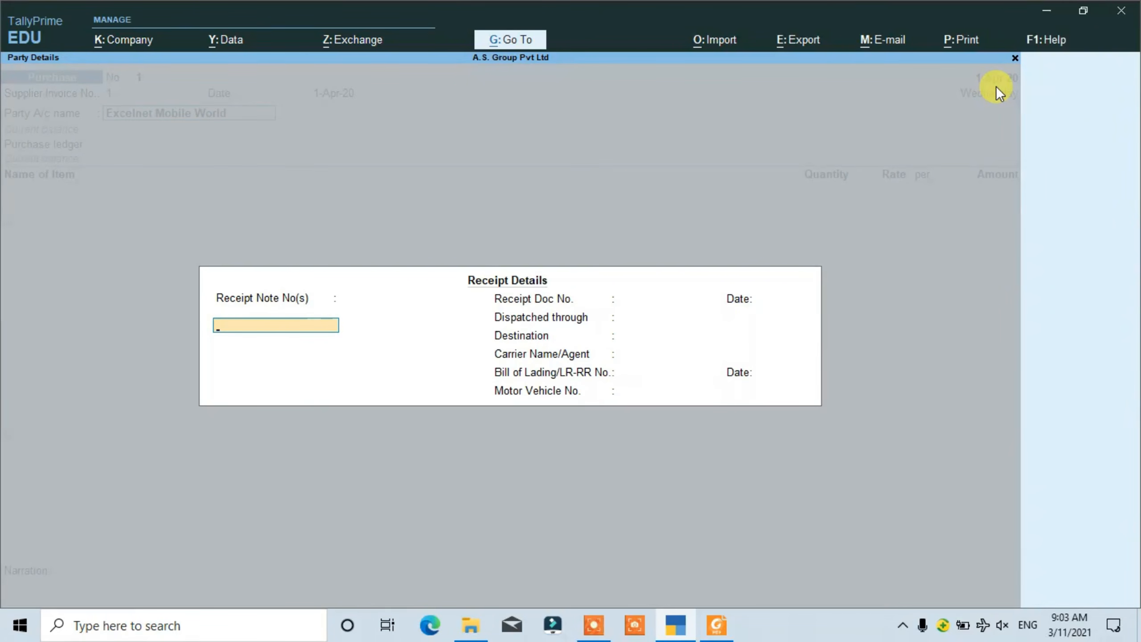
- Check the delivery note number in the purchase 1.pdf invoice, then enter receipt note number 1234 and accept 1-Apr-20 as its date in TallyPrime
{"action": "key", "text": "alt+Tab"}
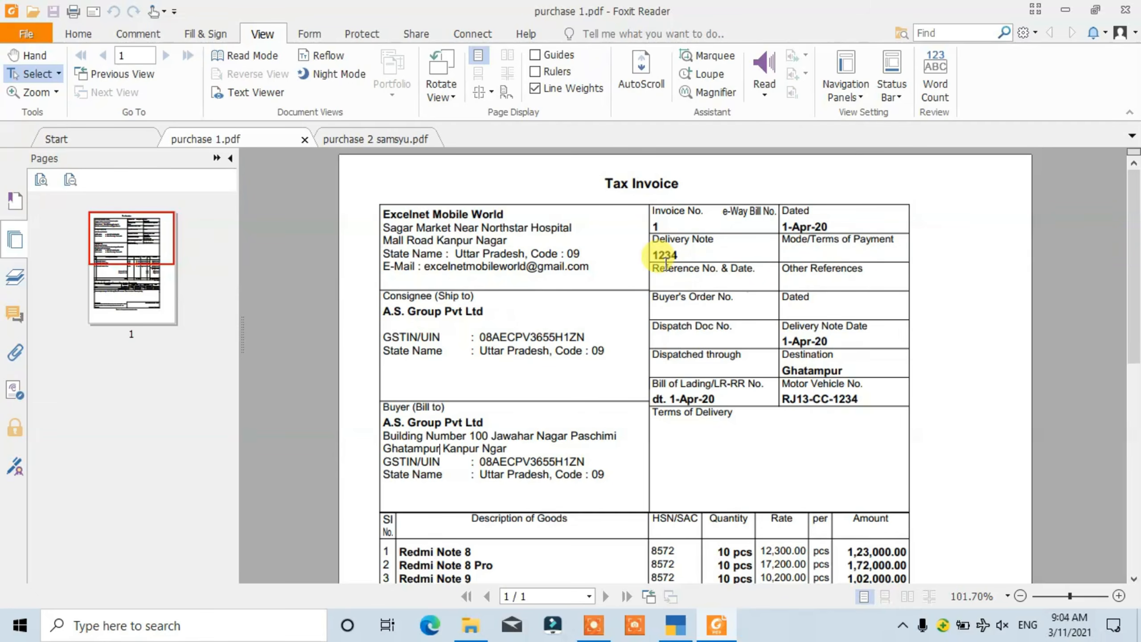
{"action": "key", "text": "alt+Tab"}
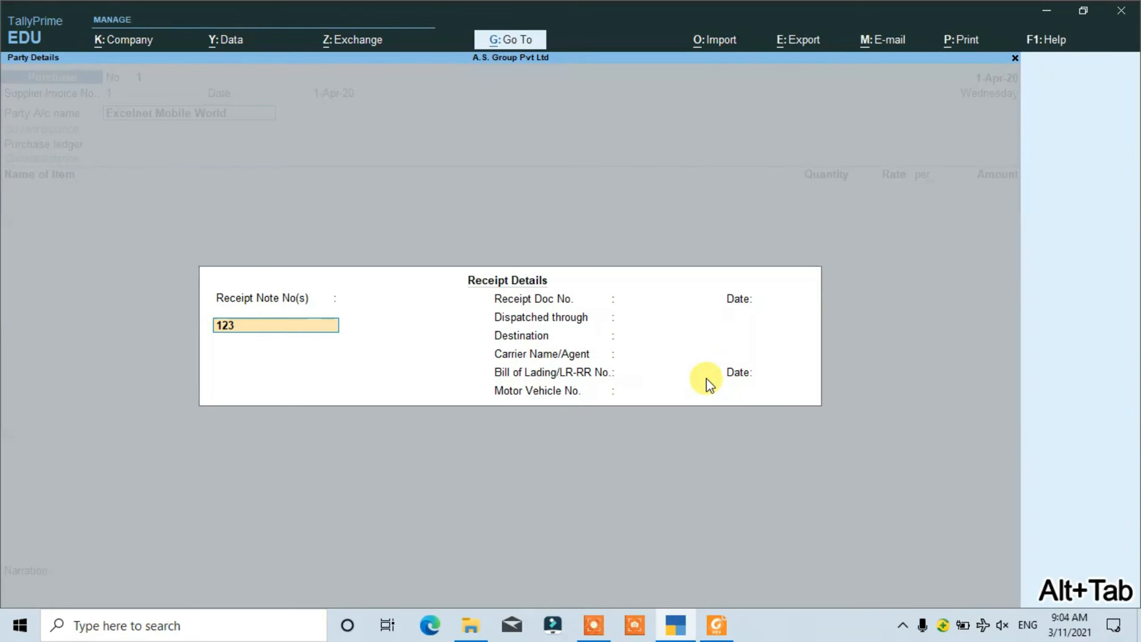
{"action": "key", "text": "Return"}
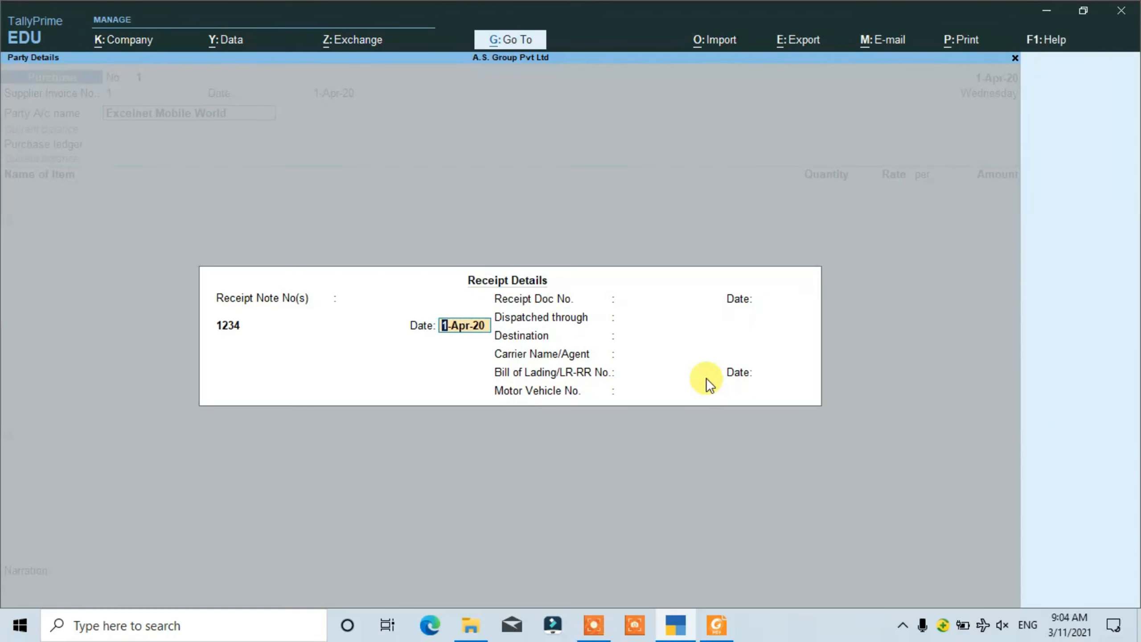
{"action": "key", "text": "Return"}
{"action": "key", "text": "Return"}
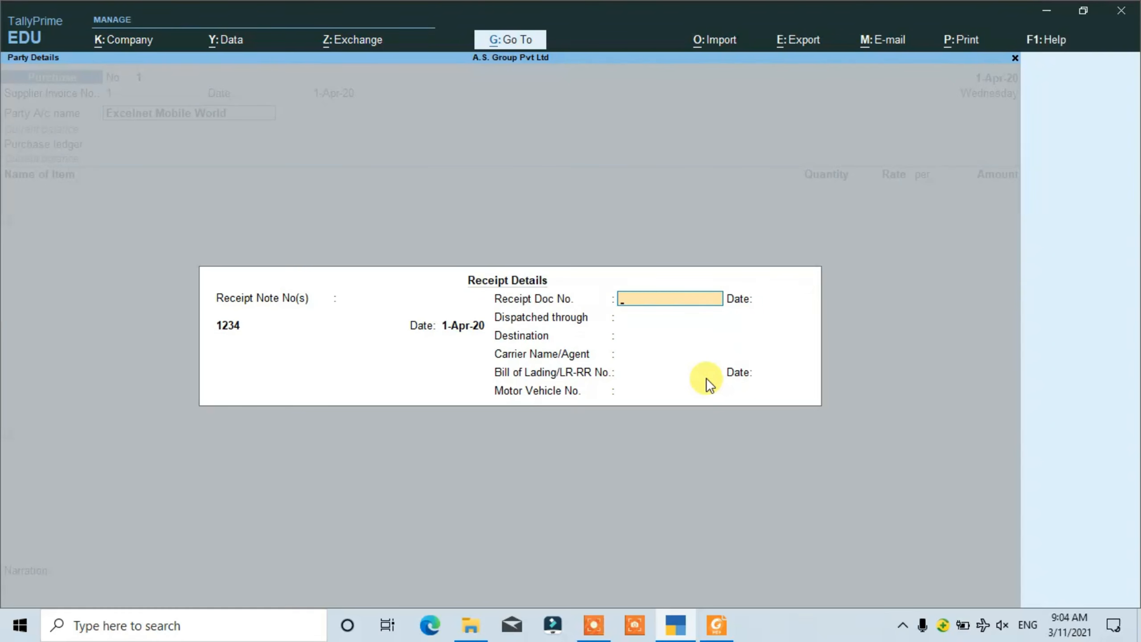
- Check the dispatch details in the PDF invoice, then leave the receipt document number blank and set its date to 1-Apr-20 in TallyPrime
{"action": "key", "text": "alt+Tab"}
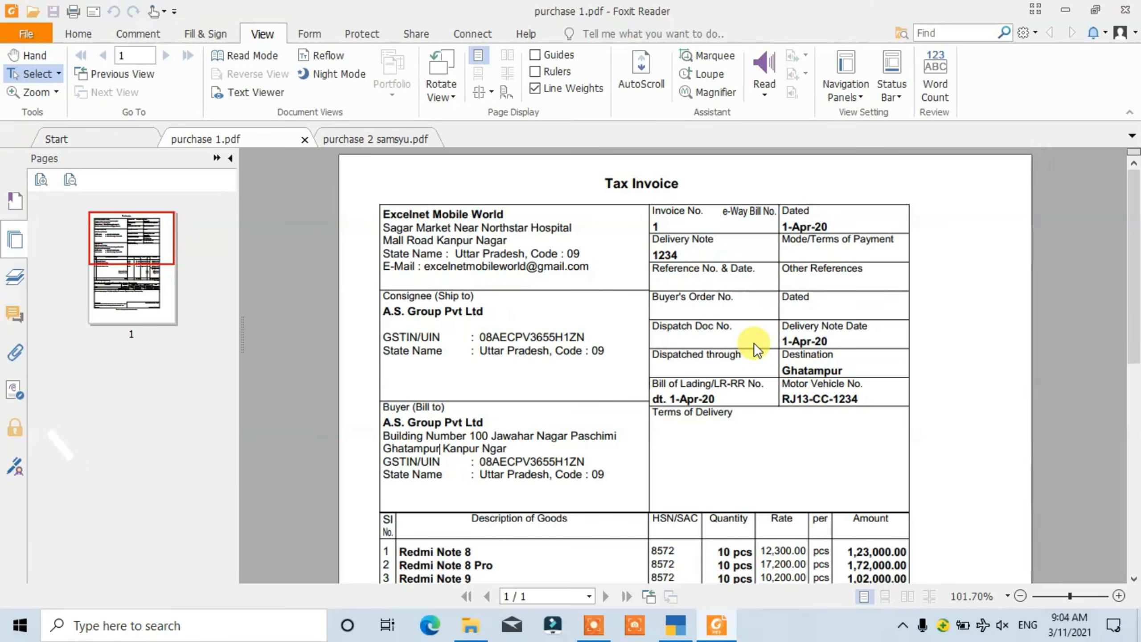
{"action": "key", "text": "alt+Tab"}
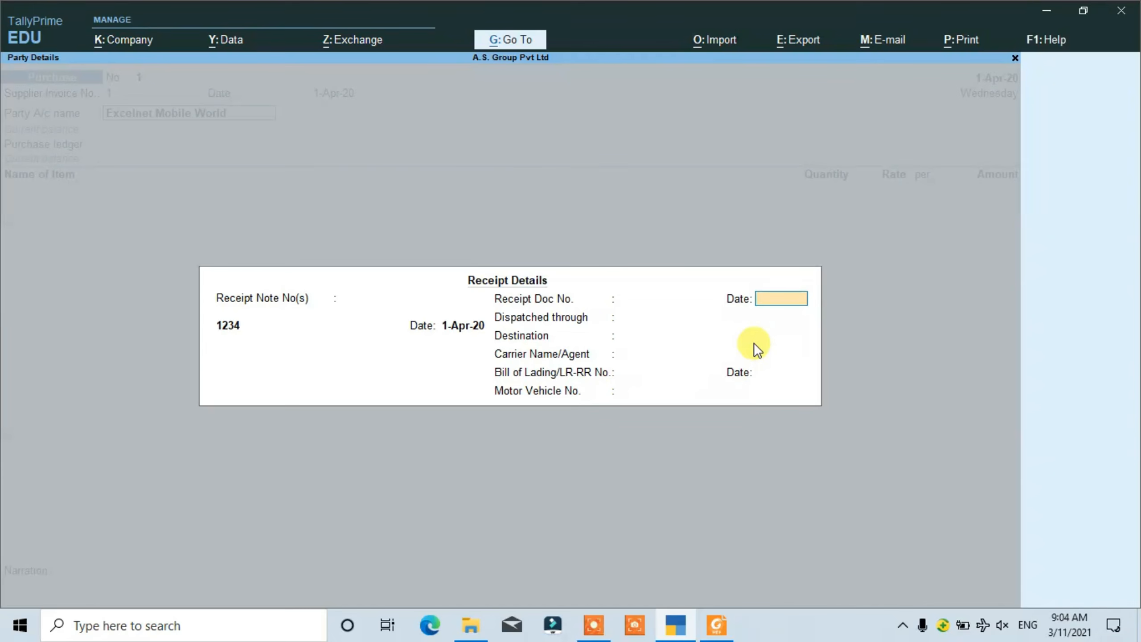
{"action": "type", "text": "1-APR-20"}
{"action": "key", "text": "Return"}
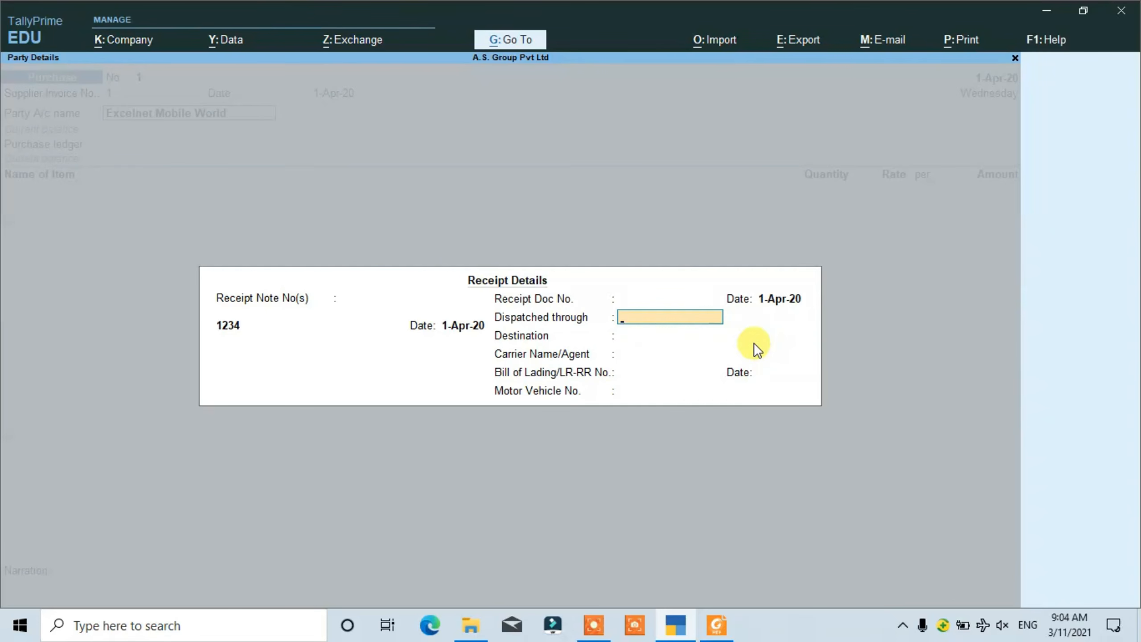
- Enter TRANSPORT as the dispatch method and GHATAMPUR as the destination, checking the PDF invoice and leaving the carrier name blank
{"action": "type", "text": "TRASN"}
{"action": "key", "text": "BackSpace"}
{"action": "key", "text": "alt+Tab"}
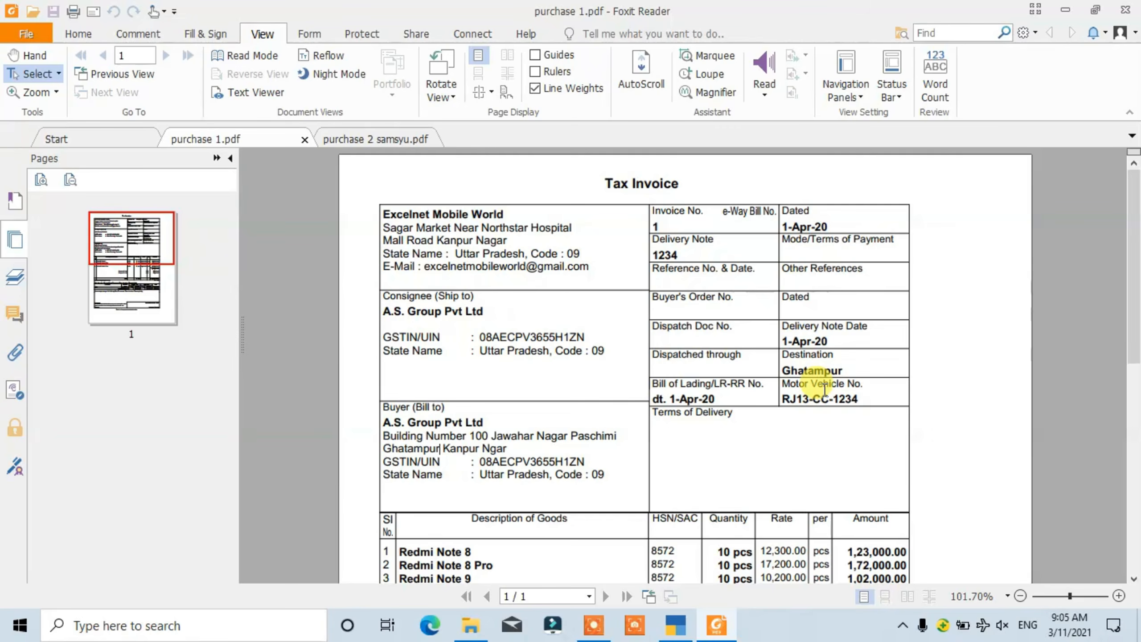
{"action": "key", "text": "alt+Tab"}
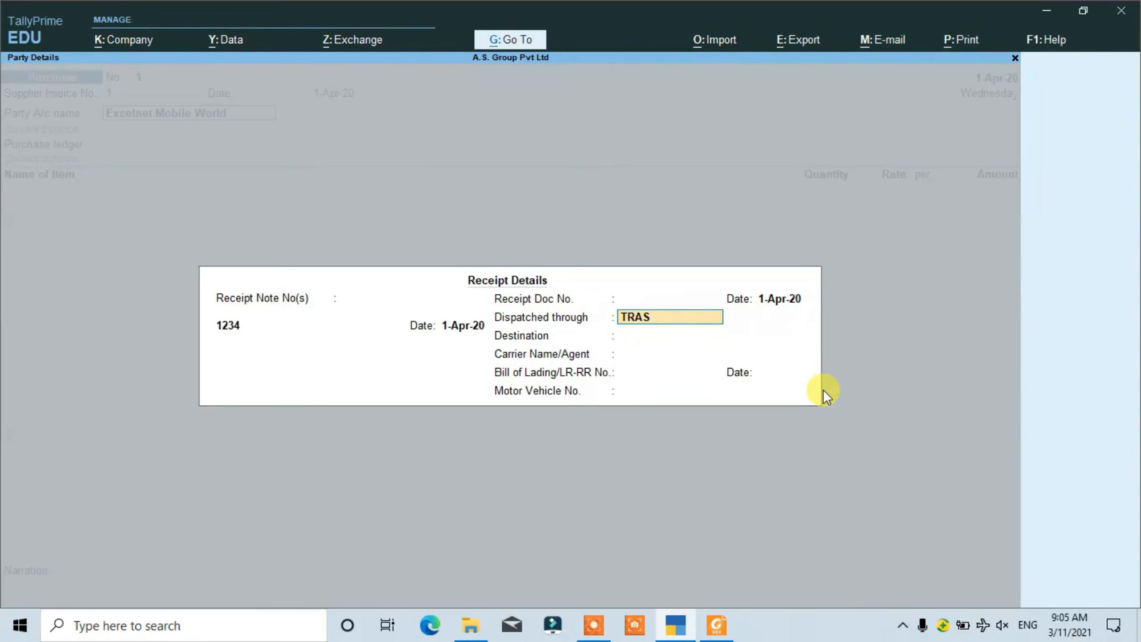
{"action": "key", "text": "BackSpace"}
{"action": "type", "text": "NSPORT"}
{"action": "key", "text": "Return"}
{"action": "type", "text": "GHATRA"}
{"action": "key", "text": "BackSpace"}
{"action": "key", "text": "BackSpace"}
{"action": "type", "text": "AMPUR"}
{"action": "key", "text": "Return"}
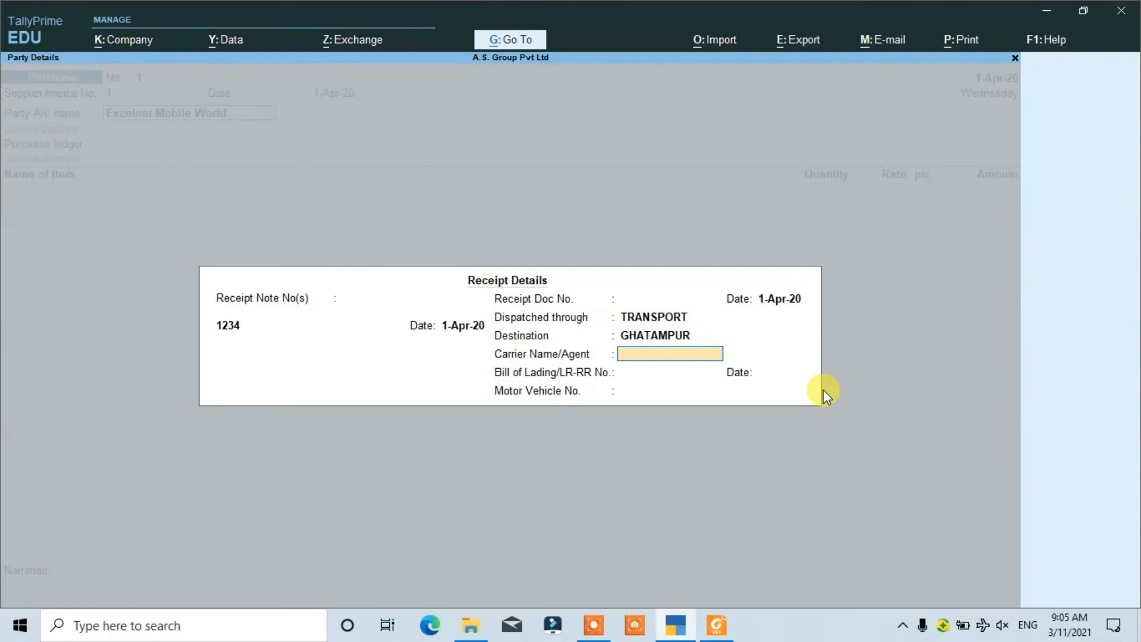
{"action": "key", "text": "Return"}
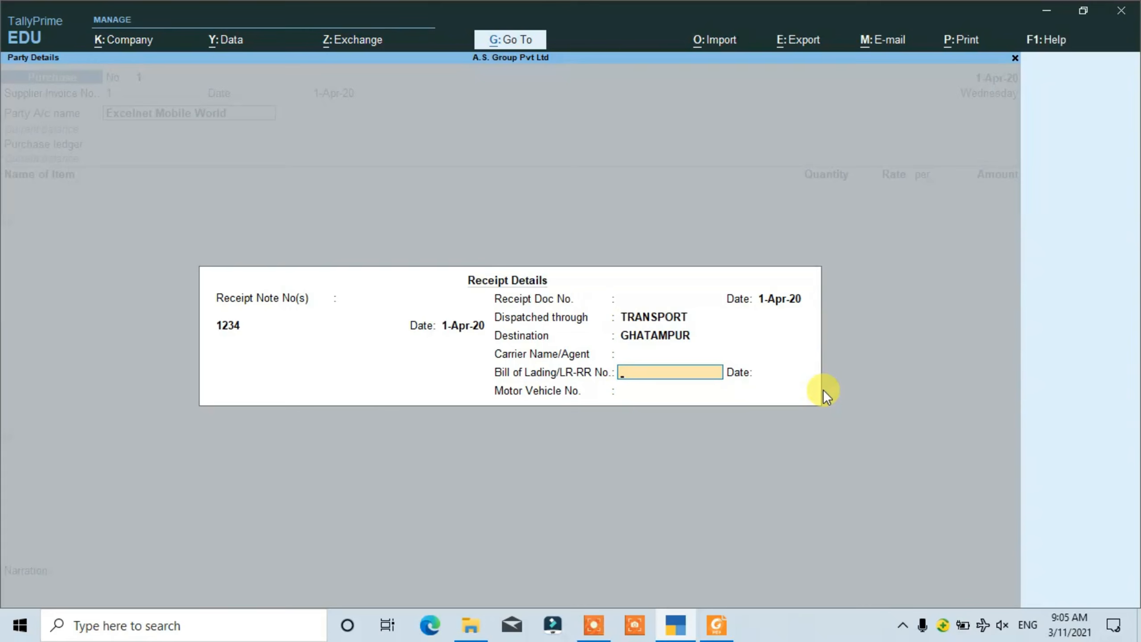
- Check the bill of lading entry in the PDF invoice, then leave its number blank and set its date to 1-Apr-20 in TallyPrime
{"action": "key", "text": "alt+Tab"}
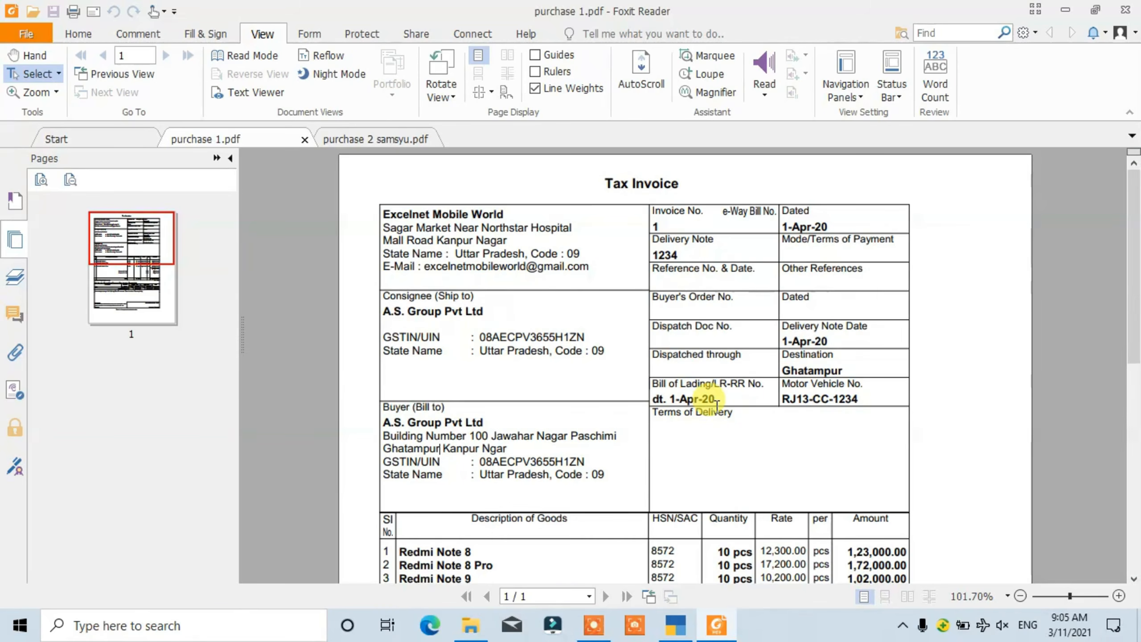
{"action": "key", "text": "alt+Tab"}
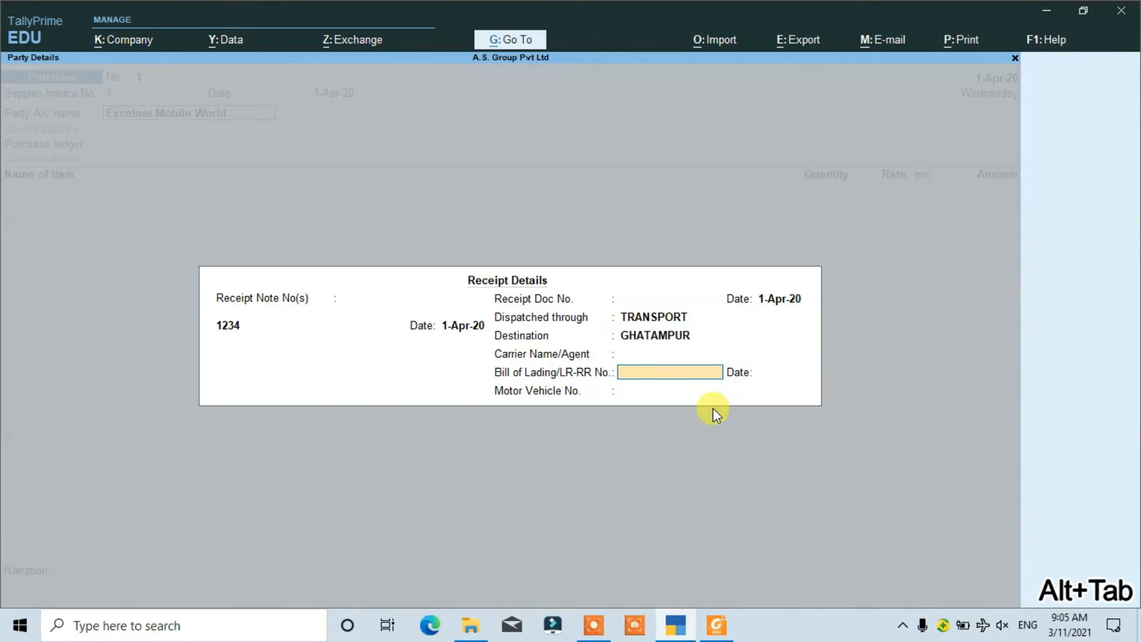
{"action": "key", "text": "Return"}
{"action": "key", "text": "alt+Tab"}
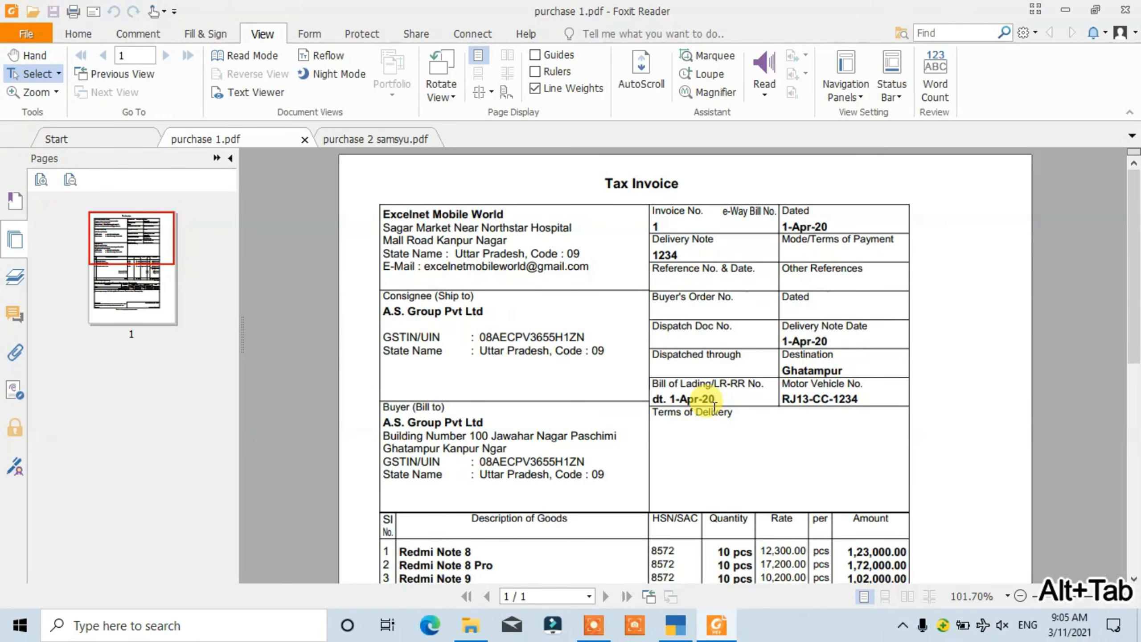
{"action": "key", "text": "alt+Tab"}
{"action": "type", "text": "1APRE"}
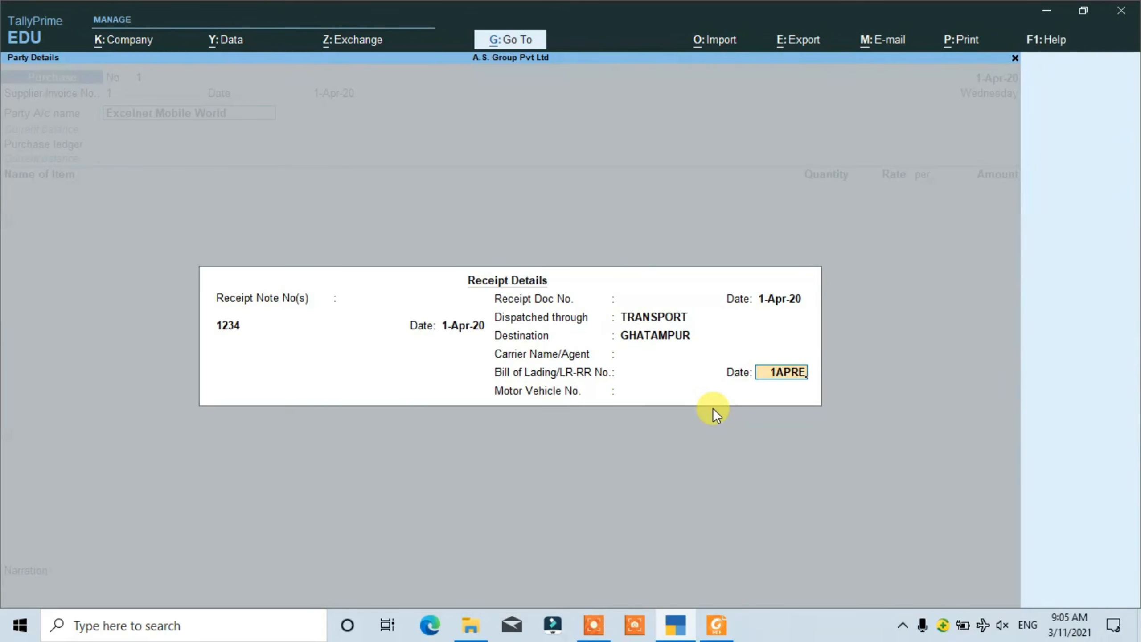
{"action": "key", "text": "BackSpace"}
{"action": "type", "text": "20"}
{"action": "key", "text": "Return"}
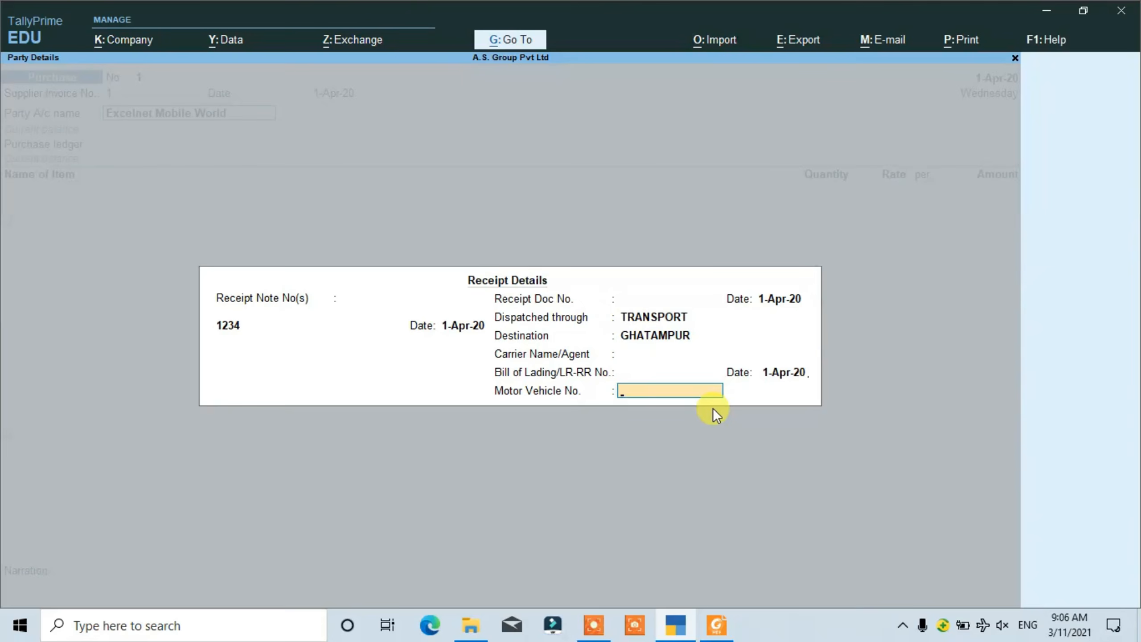
- Copy motor vehicle number RJ13-CC-1234 from the PDF invoice into TallyPrime's receipt details and accept them
{"action": "key", "text": "alt+Tab"}
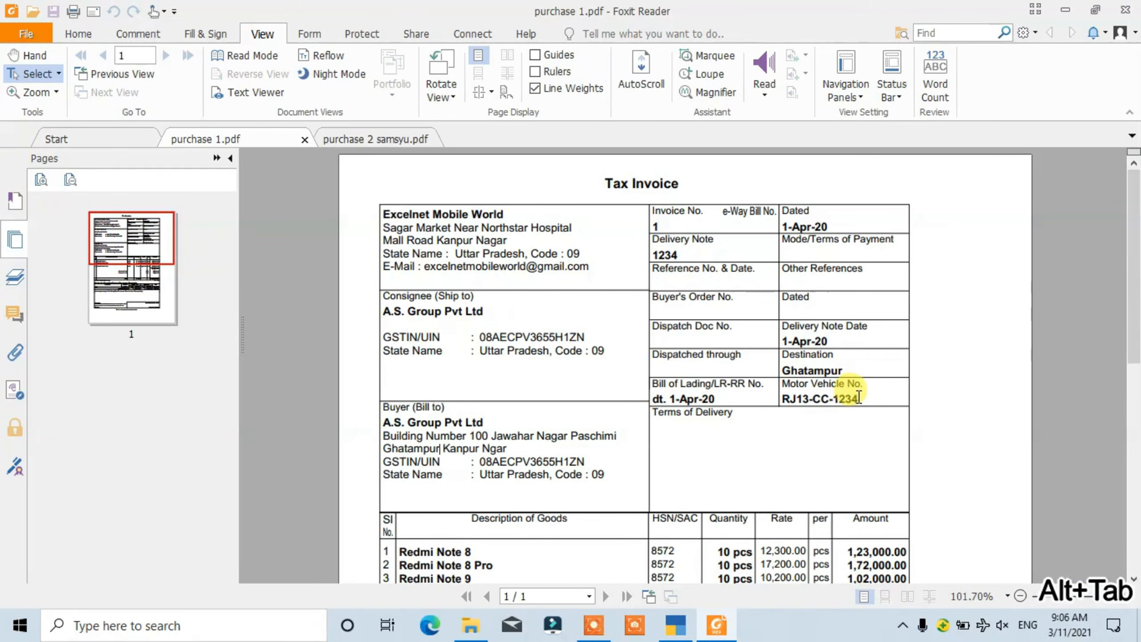
{"action": "left_click_drag", "start_coordinate": [862, 398], "coordinate": [785, 403]}
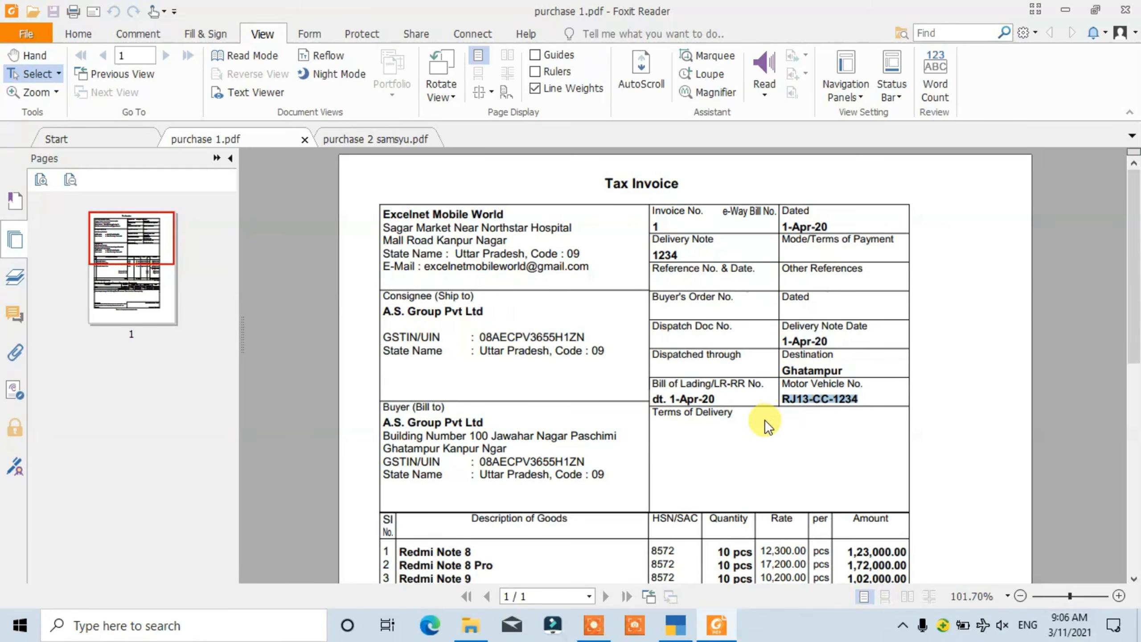
{"action": "key", "text": "ctrl+c"}
{"action": "left_click", "coordinate": [679, 626]}
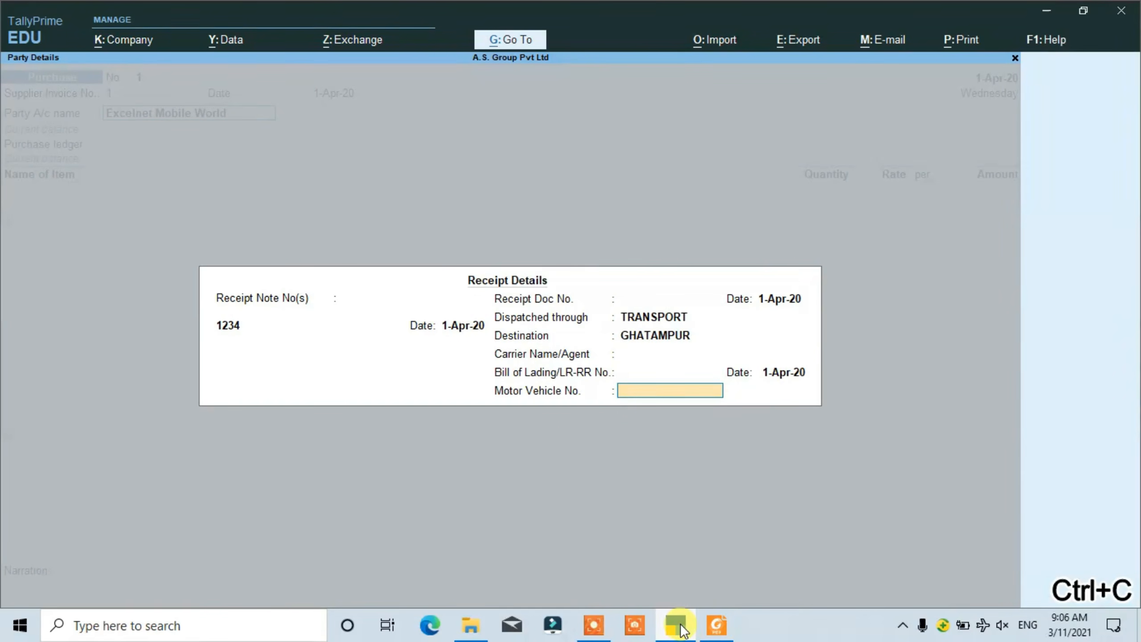
{"action": "key", "text": "ctrl+v"}
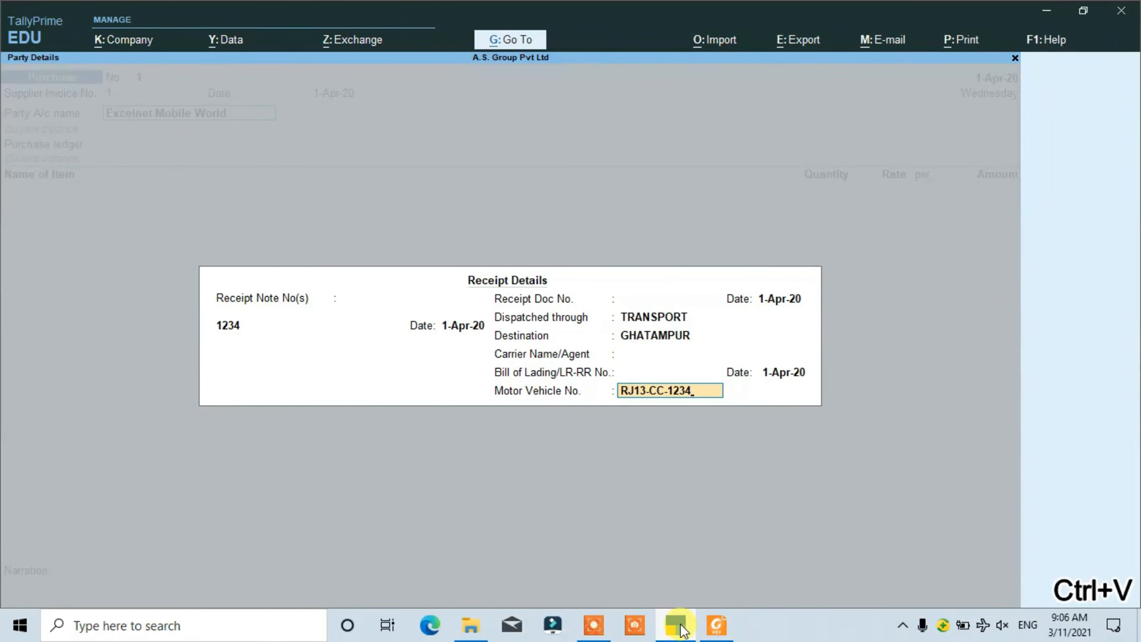
{"action": "key", "text": "Return"}
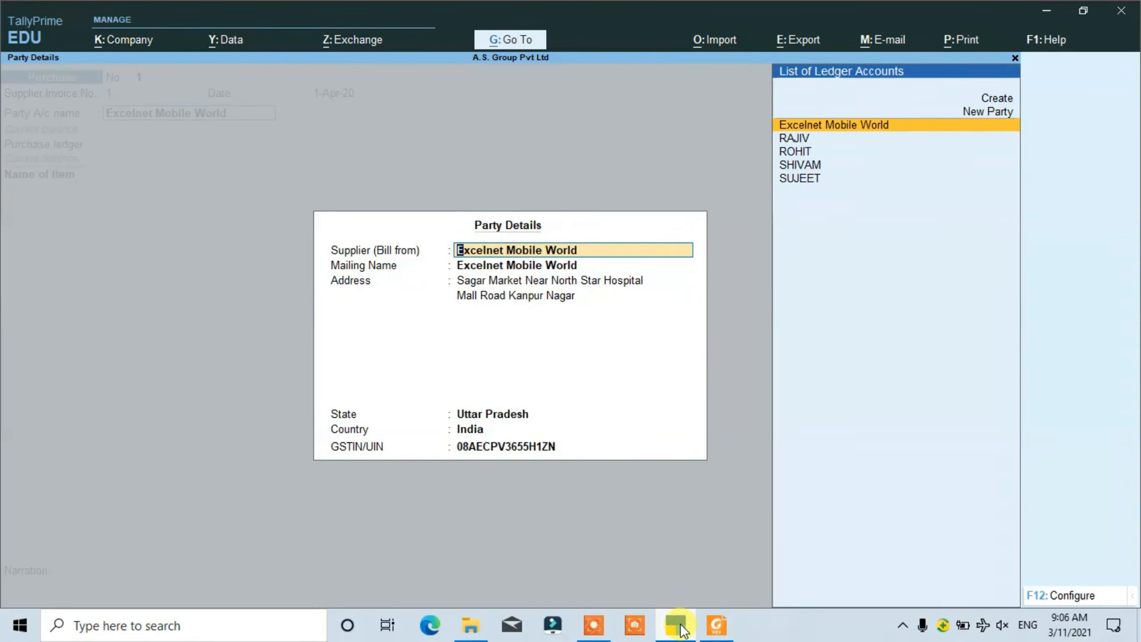
- Accept the prefilled party details for Excelnet Mobile World and select Purchase @ 18% as the purchase ledger
{"action": "key", "text": "Return"}
{"action": "key", "text": "Return"}
{"action": "key", "text": "Return"}
{"action": "key", "text": "Return"}
{"action": "key", "text": "Return"}
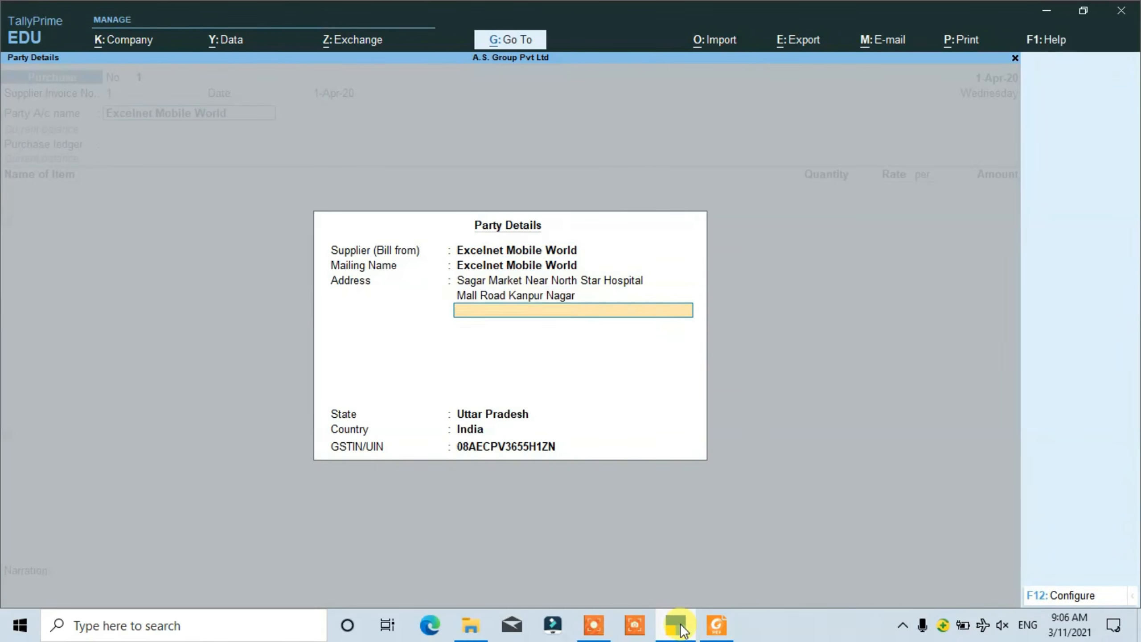
{"action": "key", "text": "Return"}
{"action": "key", "text": "Return"}
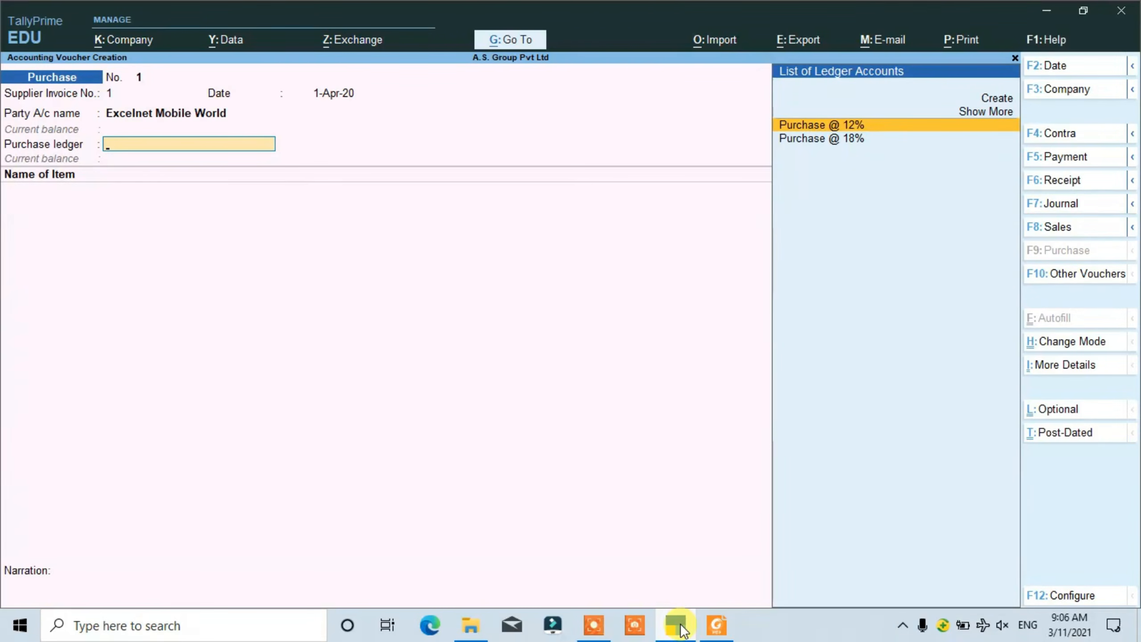
{"action": "key", "text": "Down"}
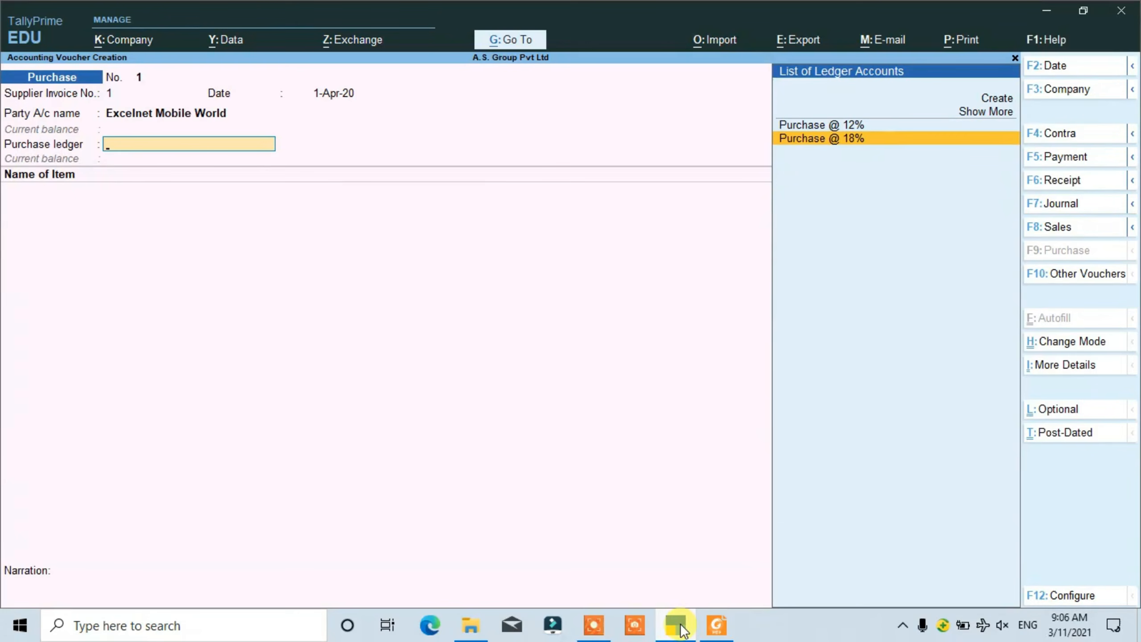
{"action": "key", "text": "Return"}
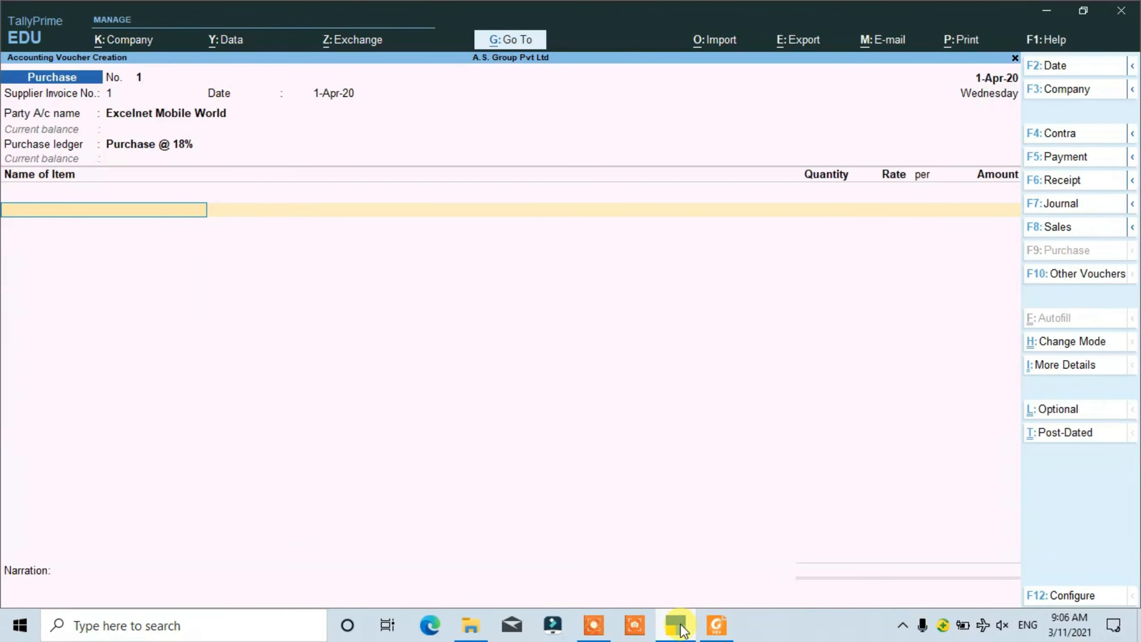
- Add the Redmi Note 8 item line with 10 pcs at a rate of 12,300, checking the rate in the PDF invoice
{"action": "type", "text": "R"}
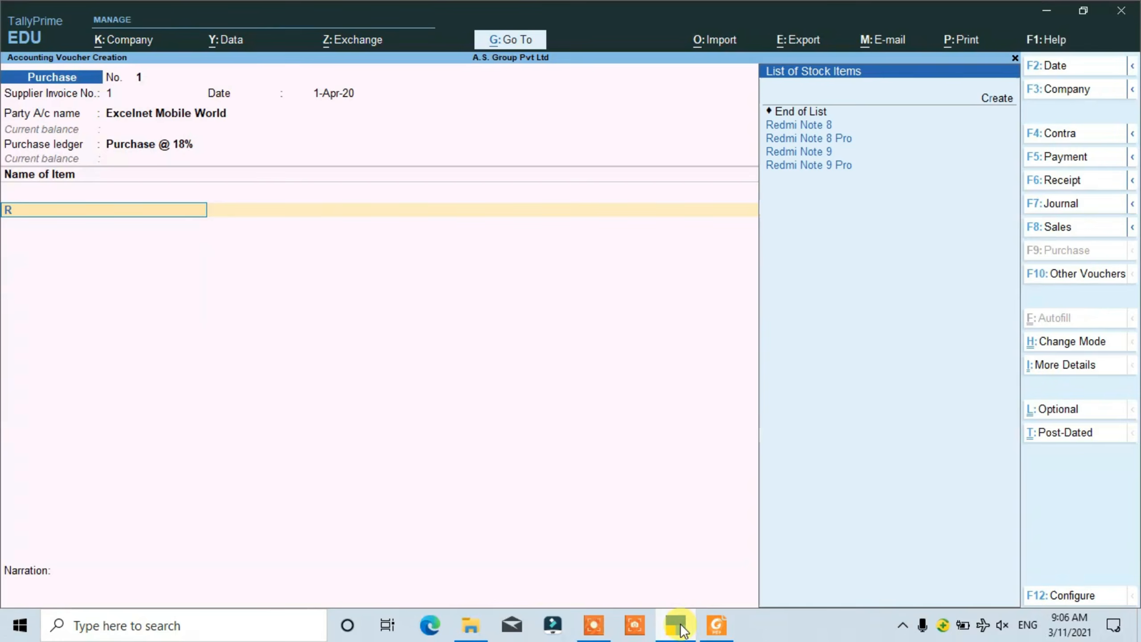
{"action": "key", "text": "Return"}
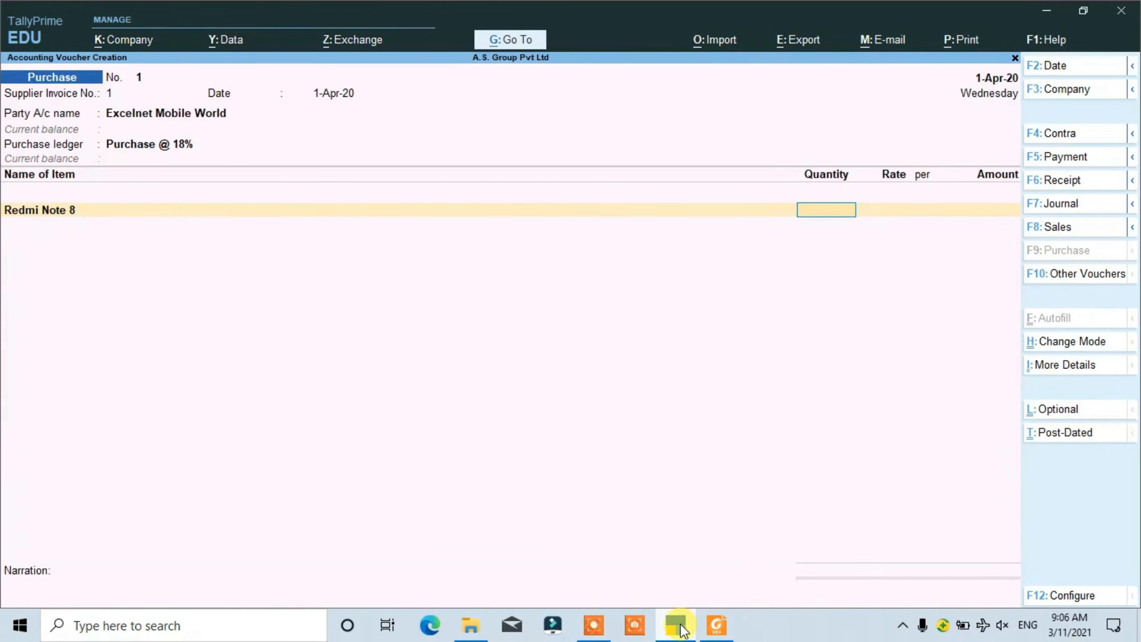
{"action": "key", "text": "Return"}
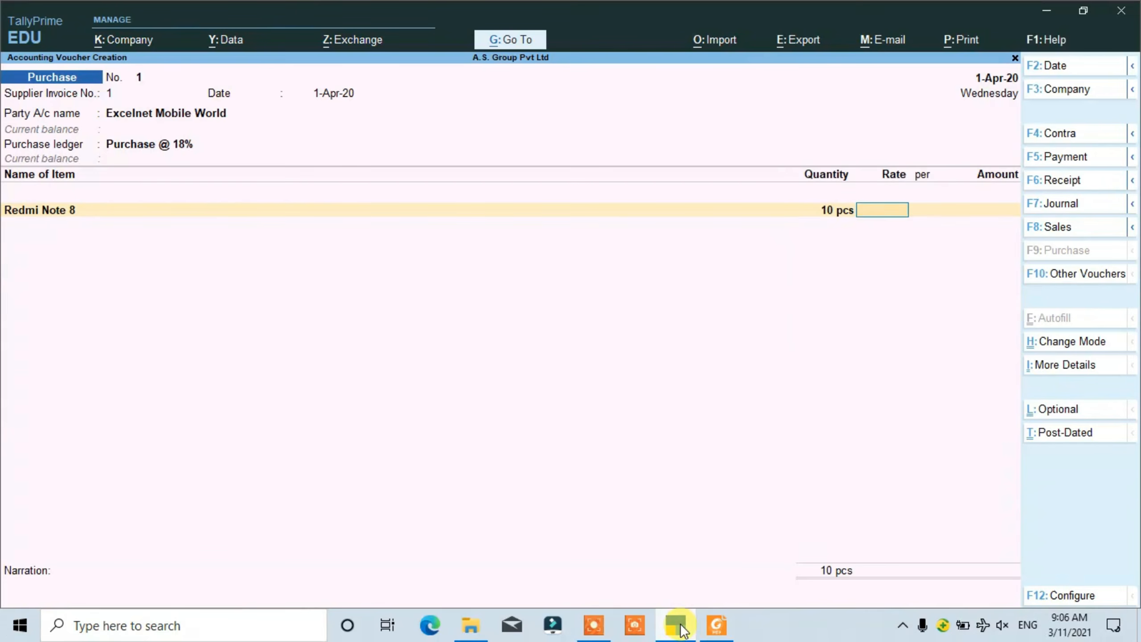
{"action": "key", "text": "alt+Tab"}
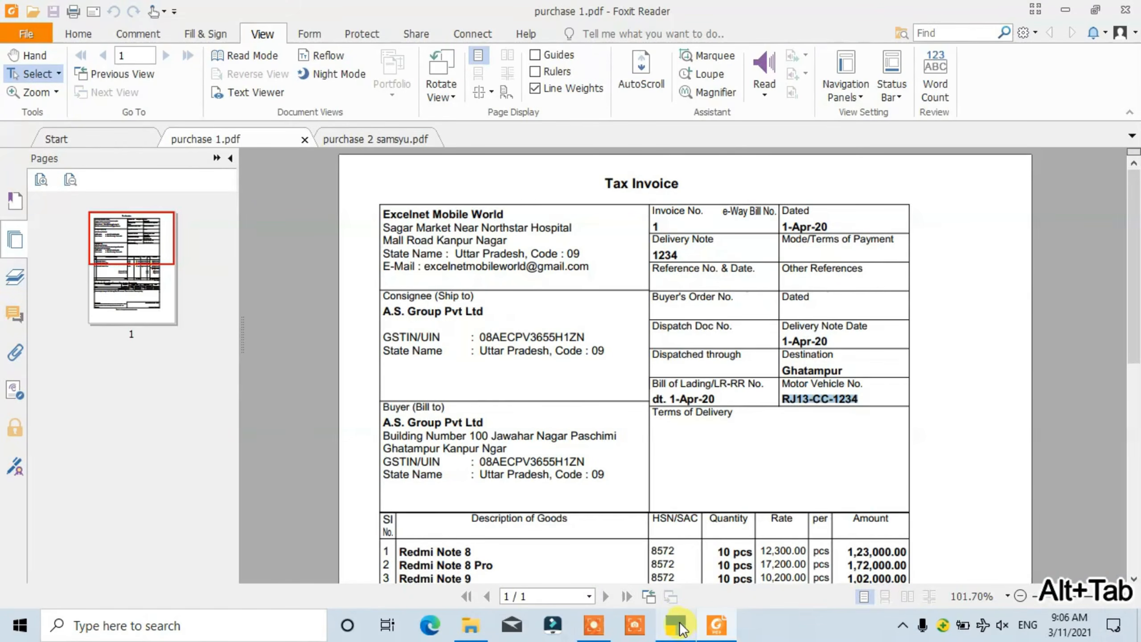
{"action": "scroll", "coordinate": [806, 450], "scroll_direction": "down", "scroll_amount": 1}
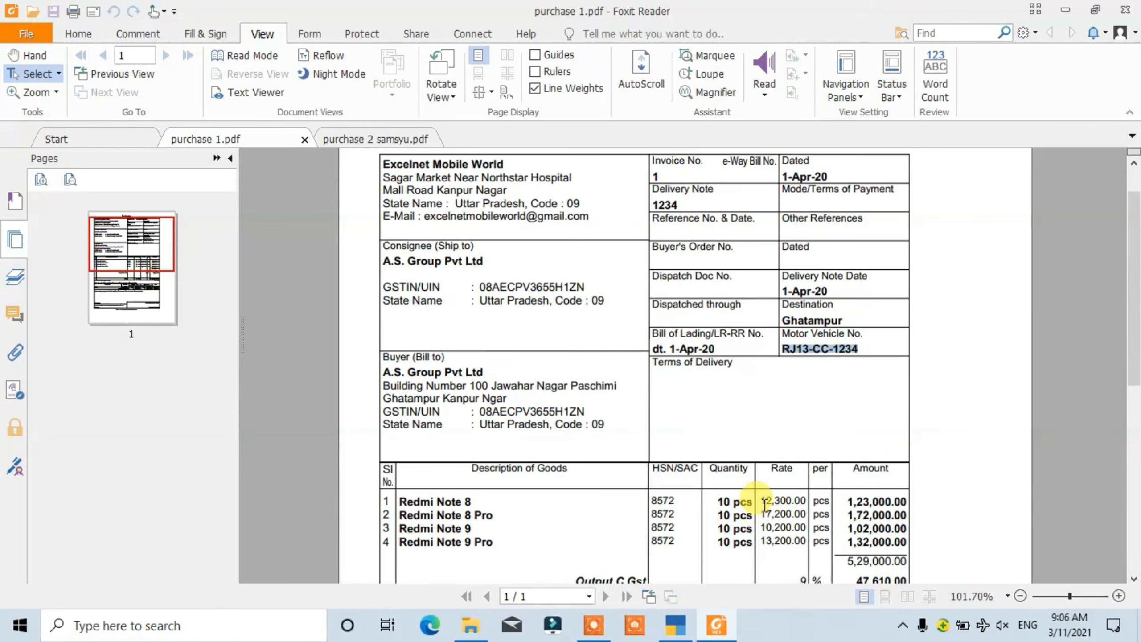
{"action": "key", "text": "alt+Tab"}
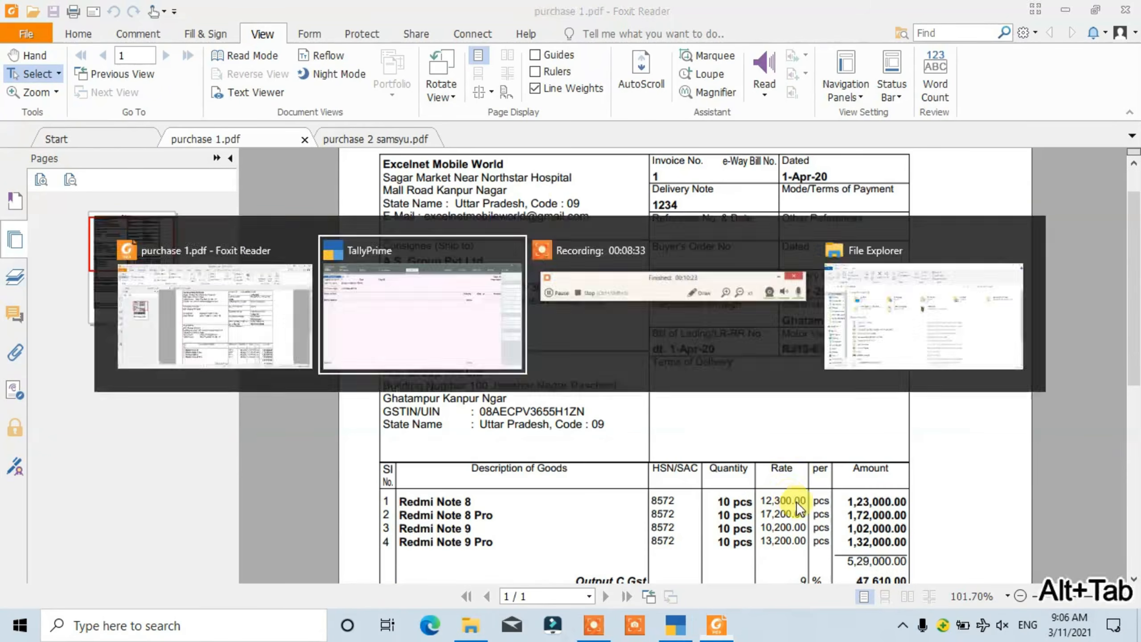
{"action": "type", "text": "12,300"}
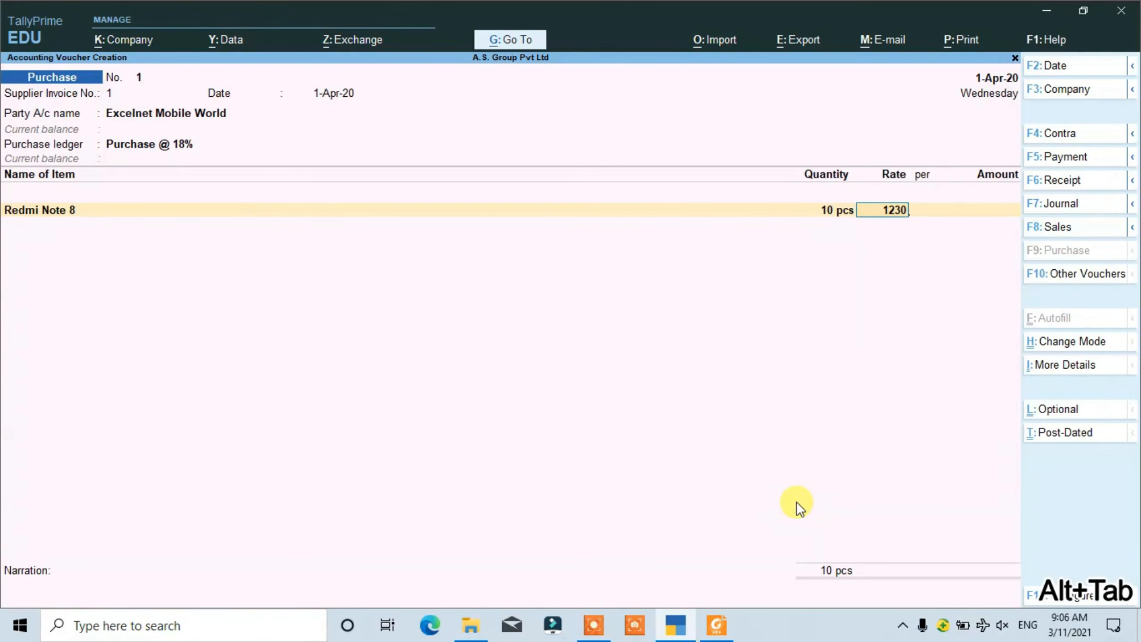
{"action": "key", "text": "Return"}
{"action": "key", "text": "Return"}
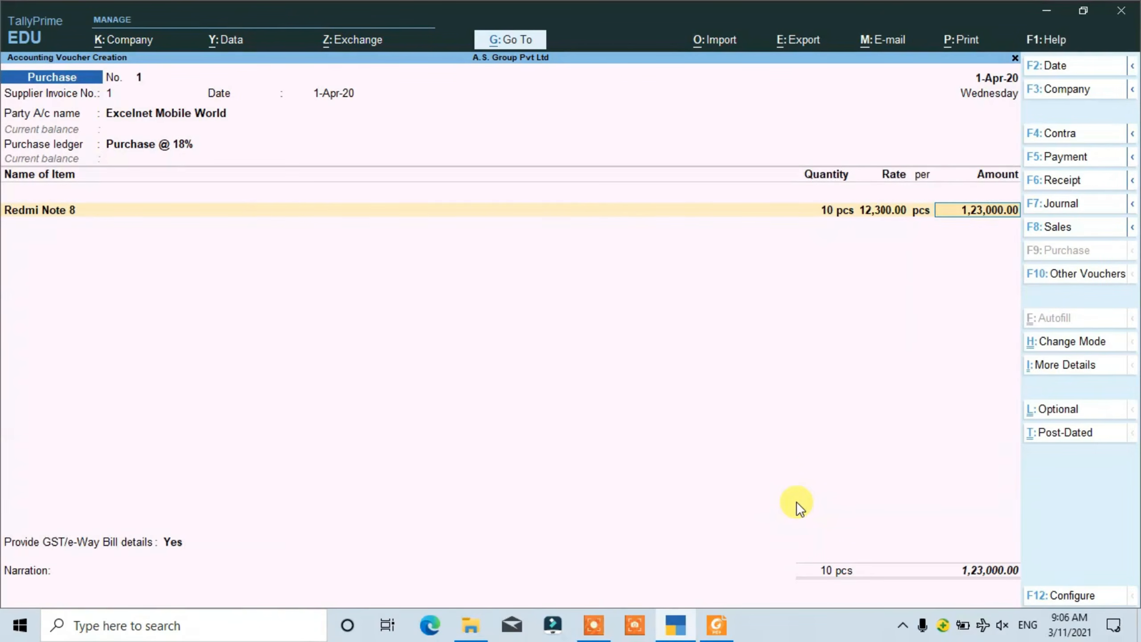
- Add the Redmi Note 8 Pro item line with 10 pcs at a rate of 17,200, checking the rate in the PDF invoice
{"action": "key", "text": "Return"}
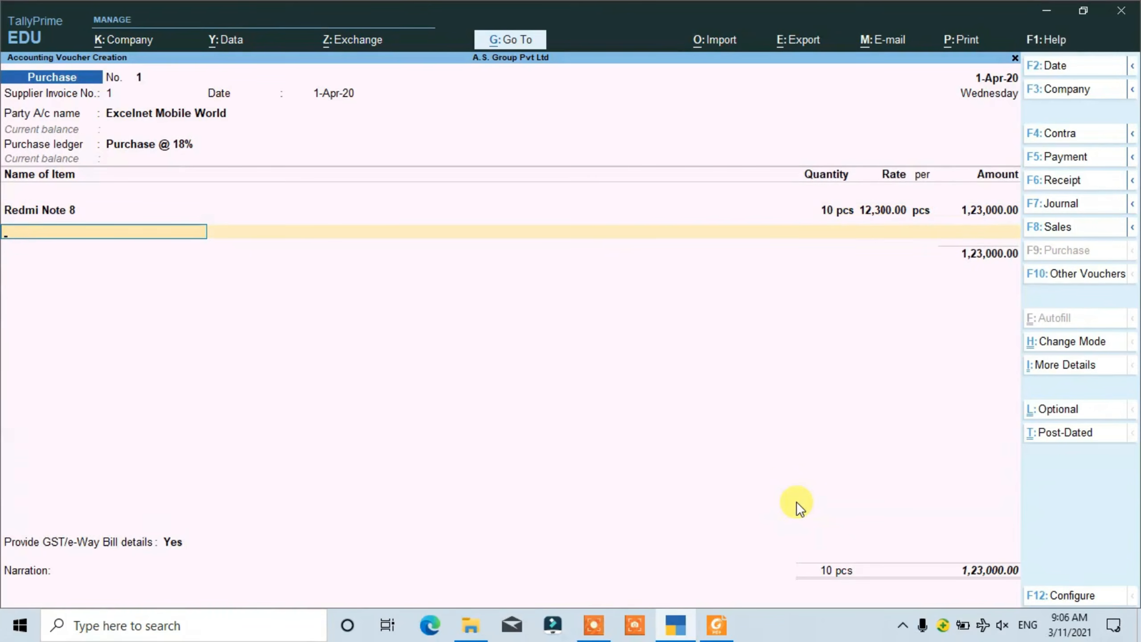
{"action": "type", "text": "R"}
{"action": "key", "text": "Down"}
{"action": "key", "text": "Return"}
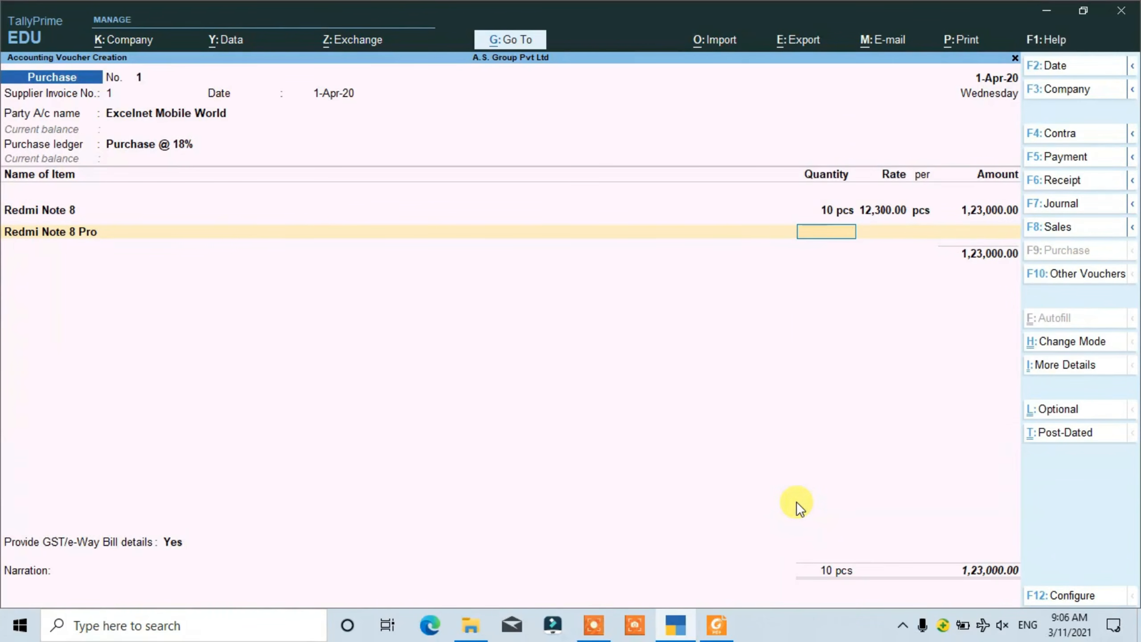
{"action": "type", "text": "10"}
{"action": "key", "text": "Return"}
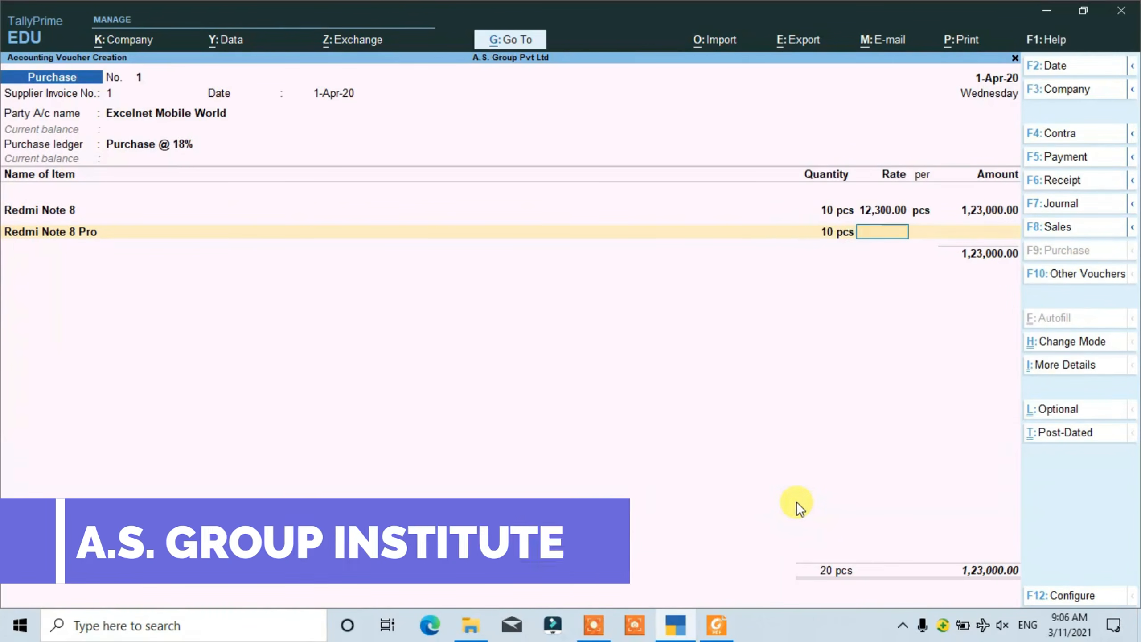
{"action": "key", "text": "alt+Tab"}
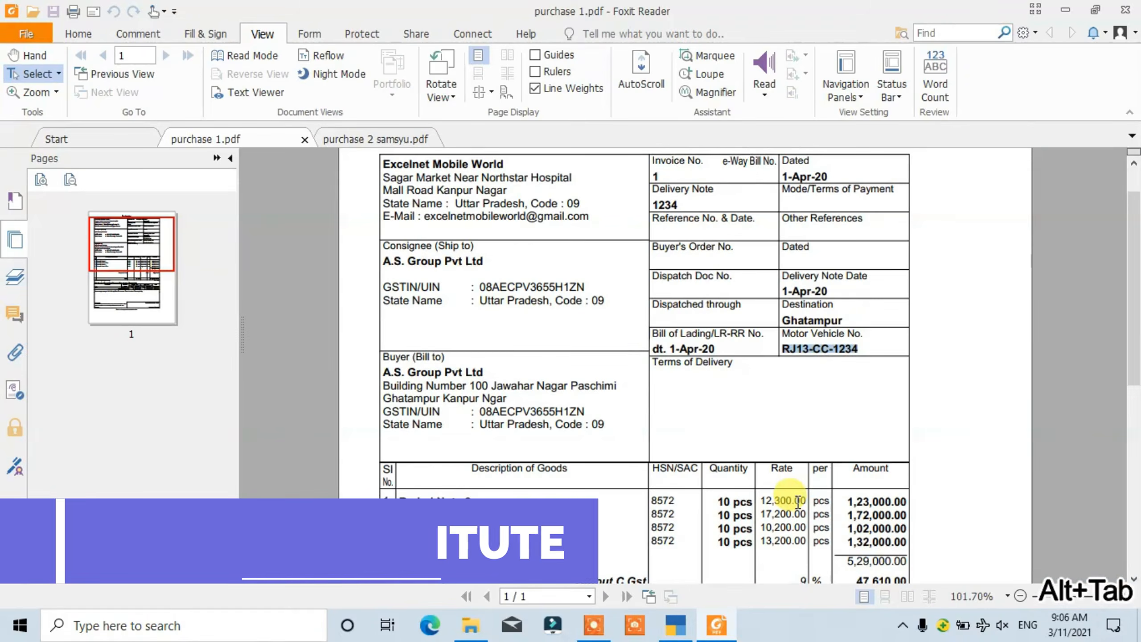
{"action": "key", "text": "alt+Tab"}
{"action": "type", "text": "17200"}
{"action": "key", "text": "Return"}
{"action": "key", "text": "Return"}
{"action": "key", "text": "Return"}
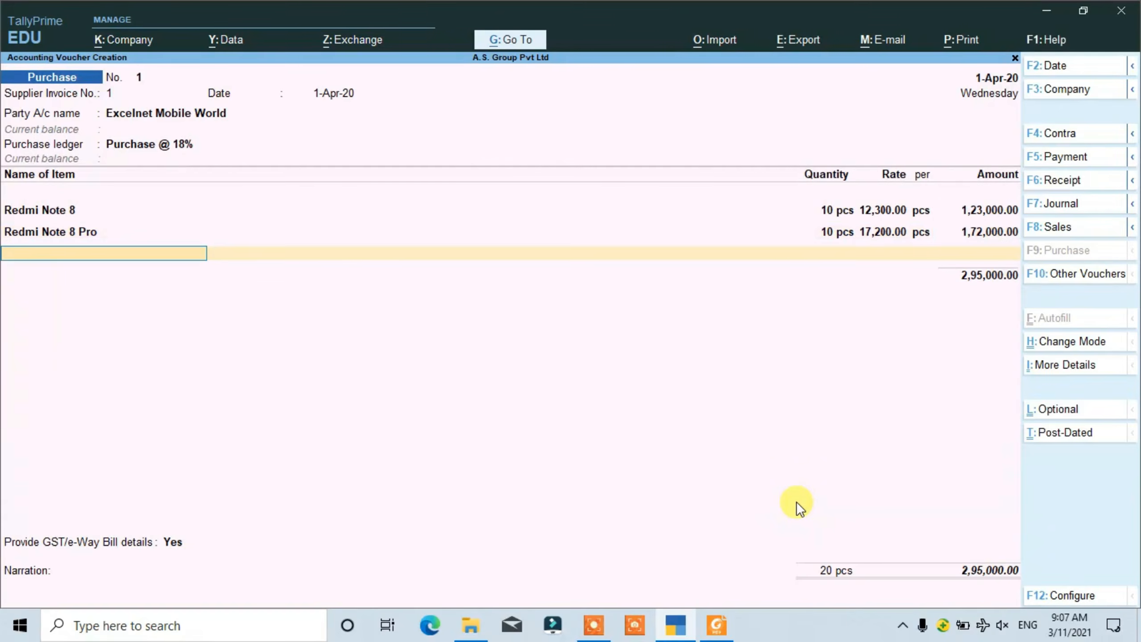
- Add the Redmi Note 9 item line with 10 pcs at a rate of 10,200, checking the rate in the PDF invoice
{"action": "type", "text": "R"}
{"action": "key", "text": "Down"}
{"action": "key", "text": "Down"}
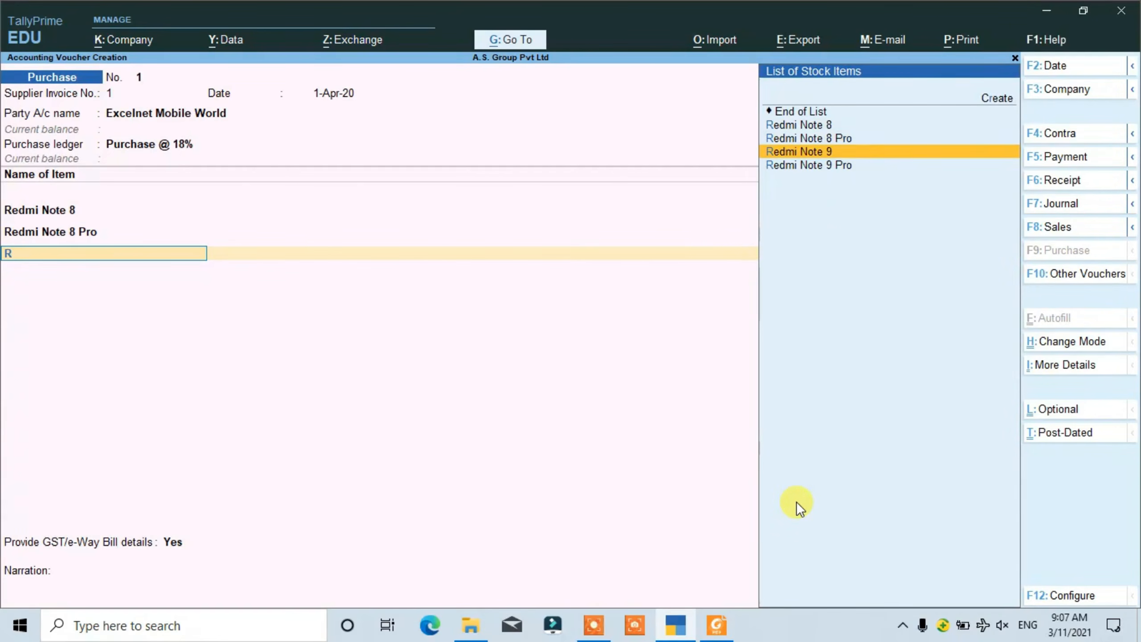
{"action": "key", "text": "Return"}
{"action": "type", "text": "10 pcs"}
{"action": "key", "text": "Return"}
{"action": "key", "text": "alt+Tab"}
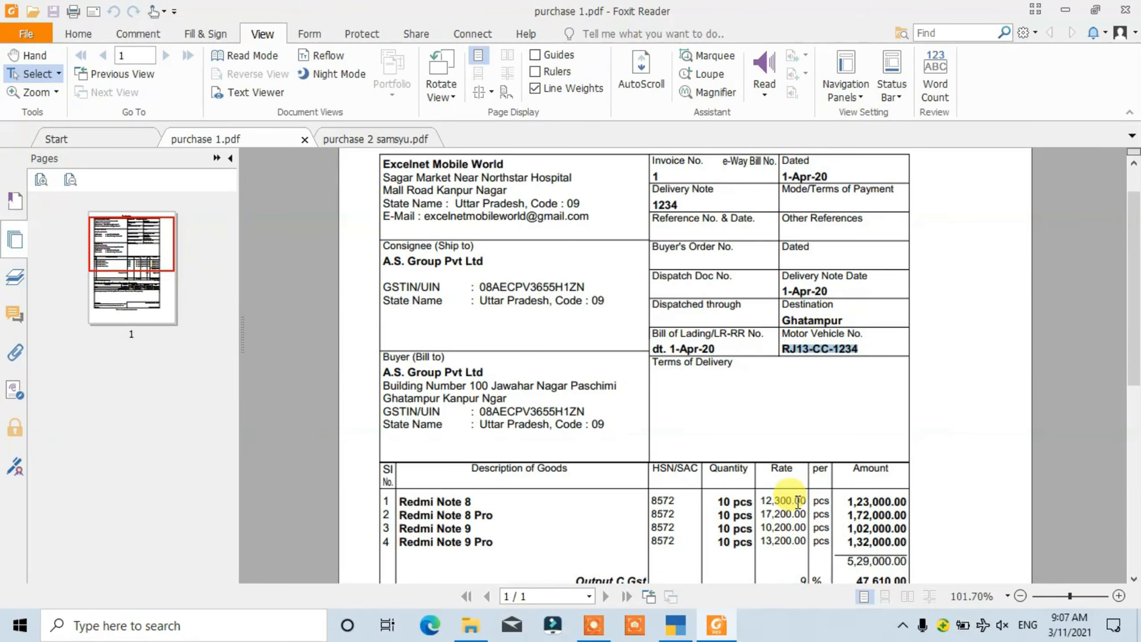
{"action": "key", "text": "alt+Tab"}
{"action": "type", "text": "102000"}
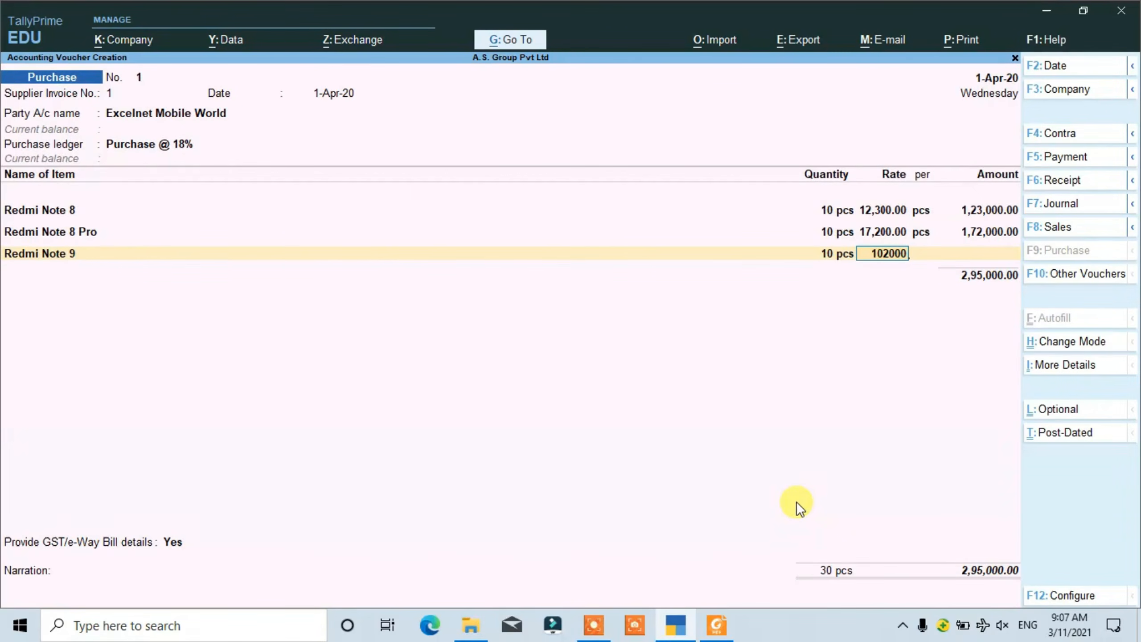
{"action": "key", "text": "BackSpace"}
{"action": "key", "text": "Return"}
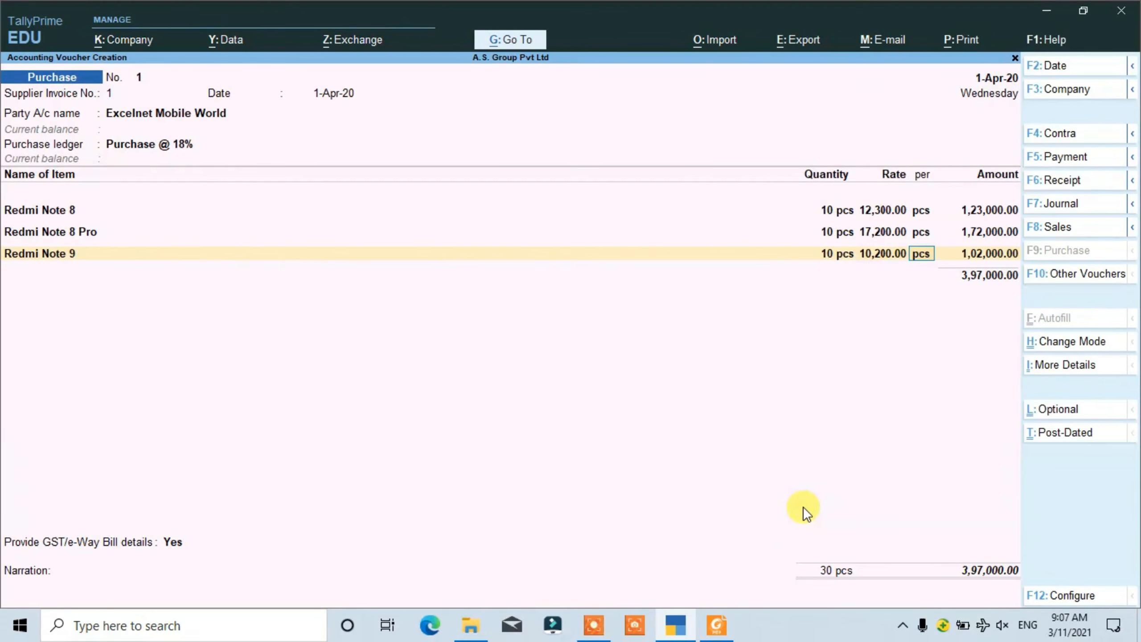
{"action": "key", "text": "Return"}
{"action": "key", "text": "Return"}
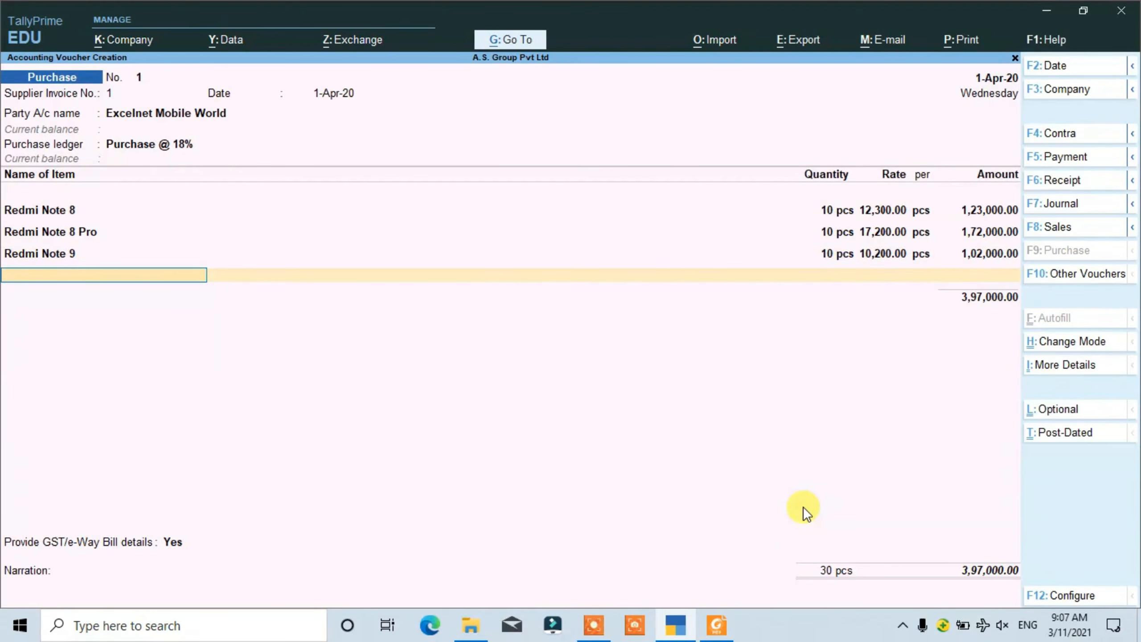
- Add the Redmi Note 9 Pro item line with 10 pcs at a rate of 13,200, checking the rate in the PDF invoice
{"action": "type", "text": "R"}
{"action": "key", "text": "Down"}
{"action": "key", "text": "Down"}
{"action": "key", "text": "Down"}
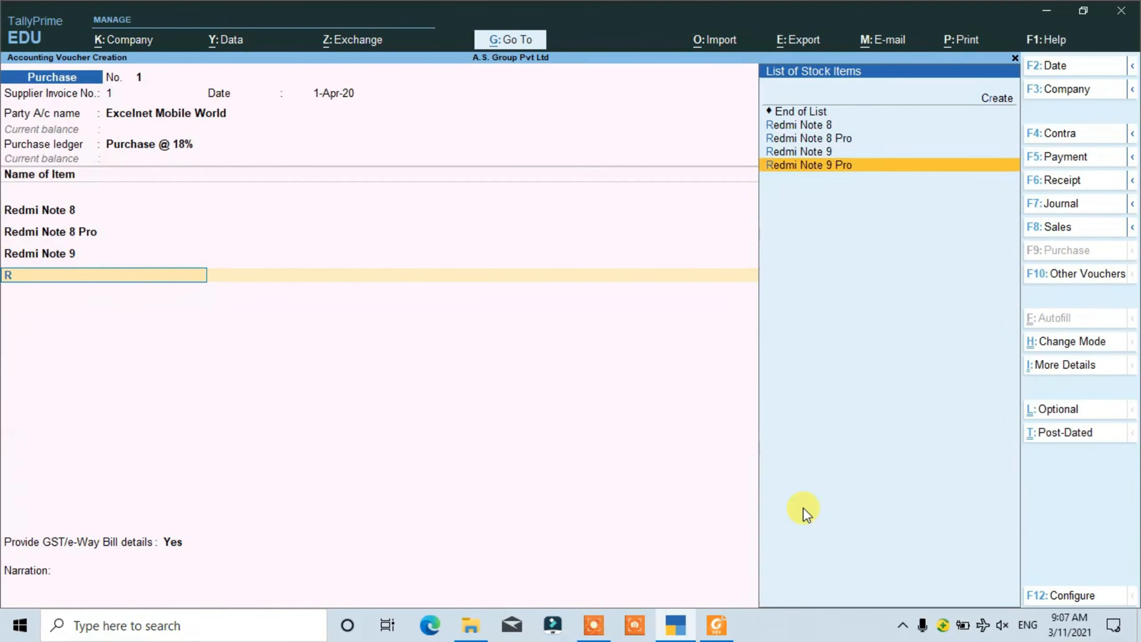
{"action": "key", "text": "Return"}
{"action": "type", "text": "10 pcs"}
{"action": "key", "text": "Return"}
{"action": "key", "text": "alt+Tab"}
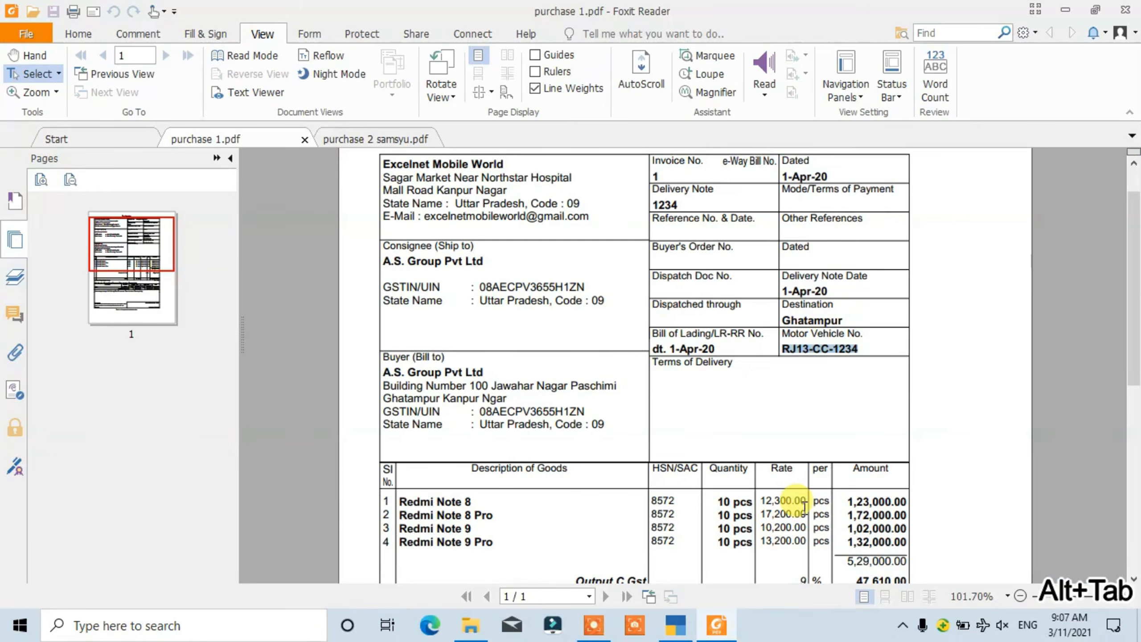
{"action": "key", "text": "alt+Tab"}
{"action": "type", "text": "13200"}
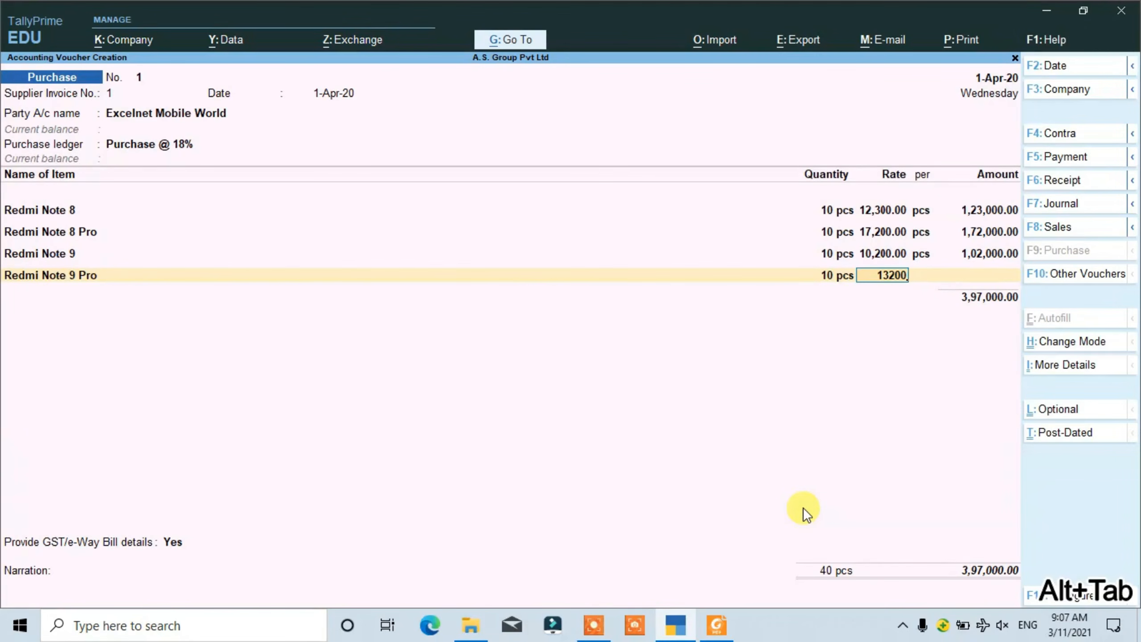
{"action": "key", "text": "Return"}
{"action": "key", "text": "Return"}
- End the stock item list and add the IINPUT C GST @ 9% ledger with its calculated amount
{"action": "key", "text": "Return"}
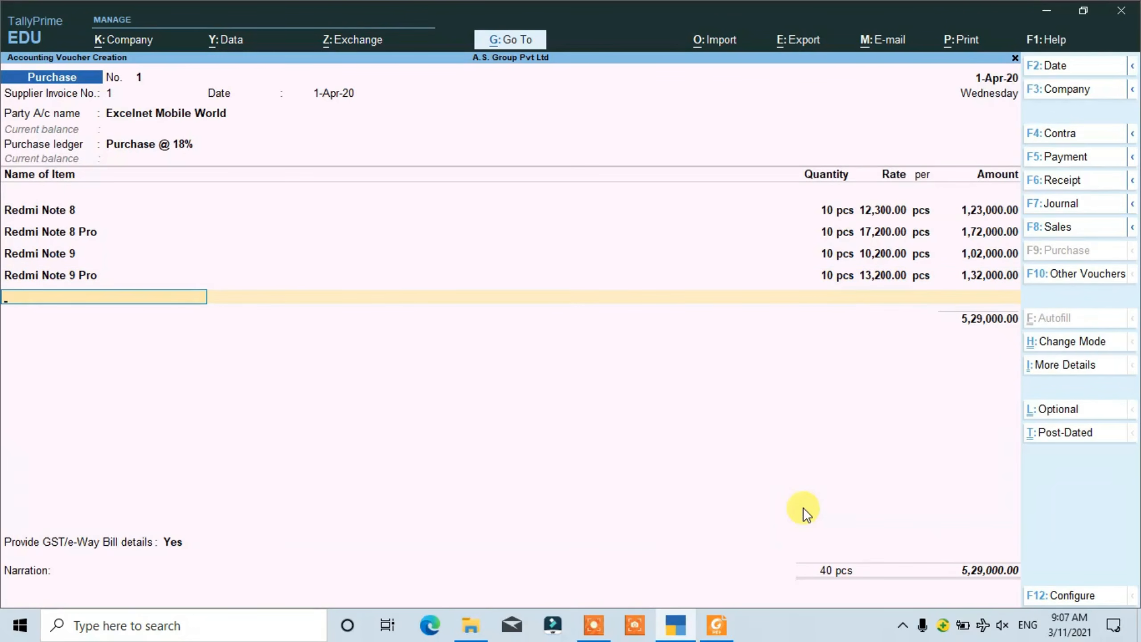
{"action": "key", "text": "Return"}
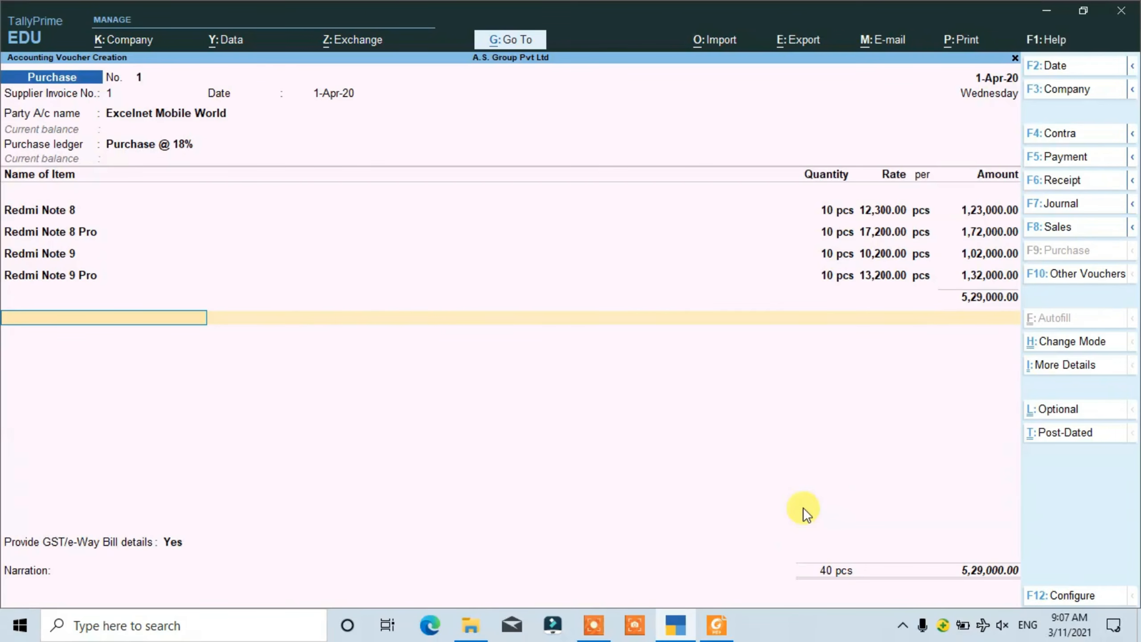
{"action": "type", "text": "I"}
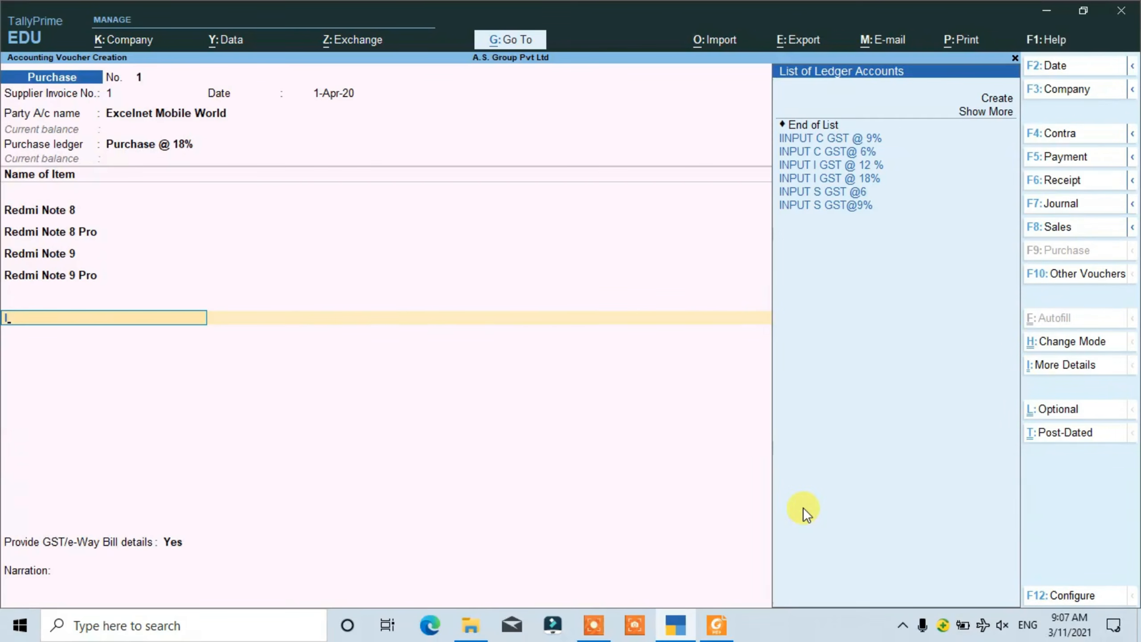
{"action": "key", "text": "Down"}
{"action": "key", "text": "Down"}
{"action": "key", "text": "Up"}
{"action": "key", "text": "Return"}
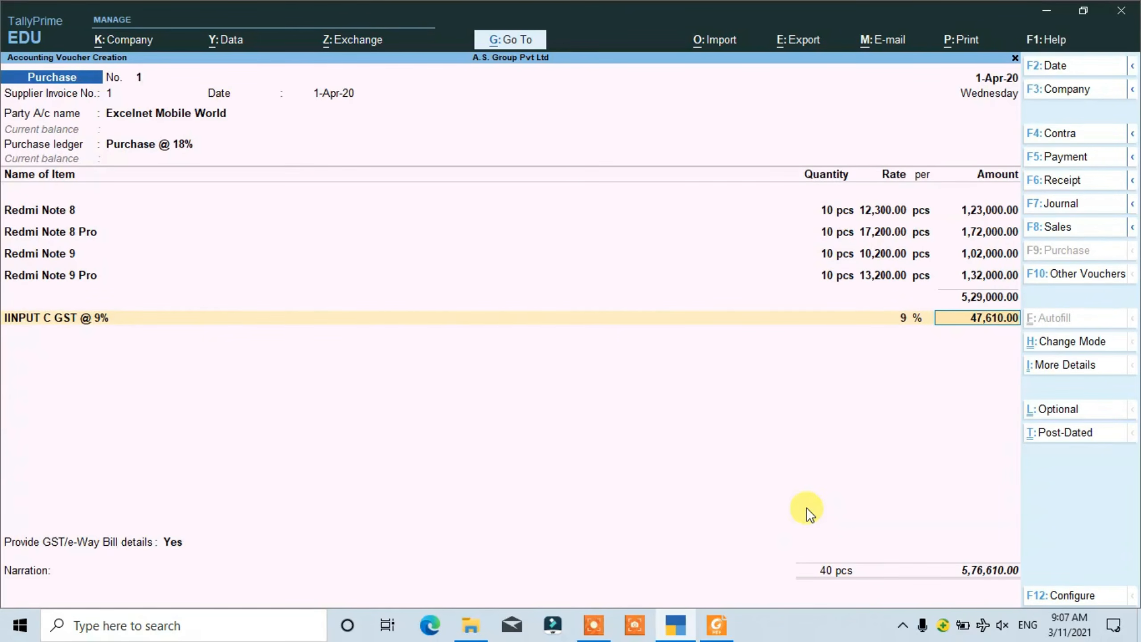
{"action": "key", "text": "Return"}
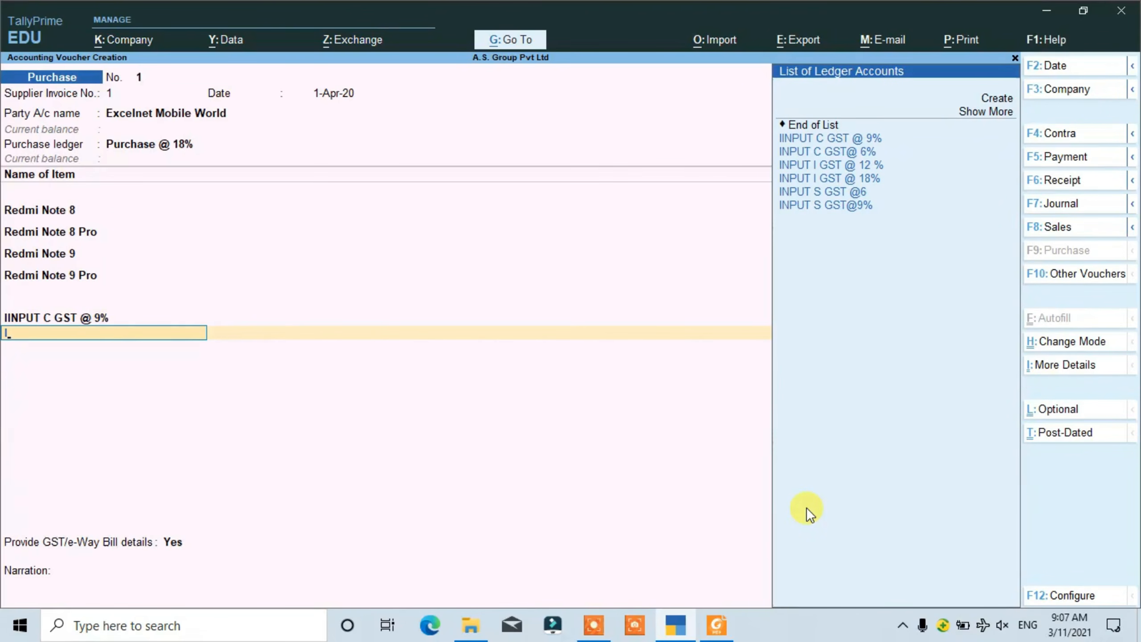
- Add the INPUT S GST@9% ledger below the central GST line with its calculated amount
{"action": "key", "text": "Down"}
{"action": "key", "text": "Down"}
{"action": "key", "text": "Down"}
{"action": "key", "text": "Down"}
{"action": "key", "text": "Down"}
{"action": "key", "text": "Down"}
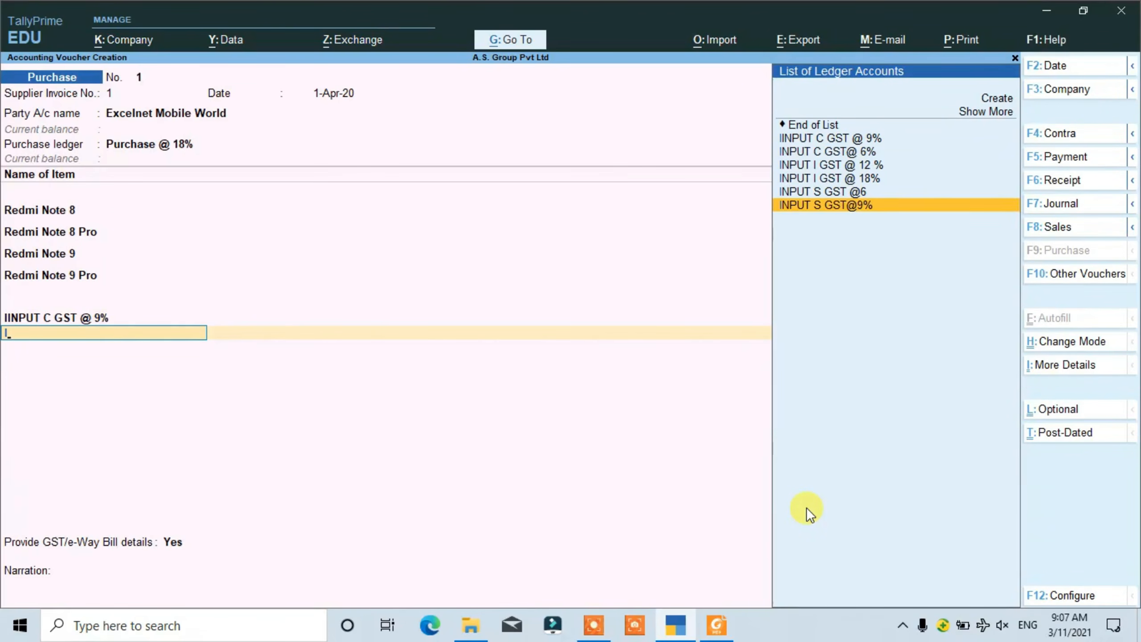
{"action": "key", "text": "Return"}
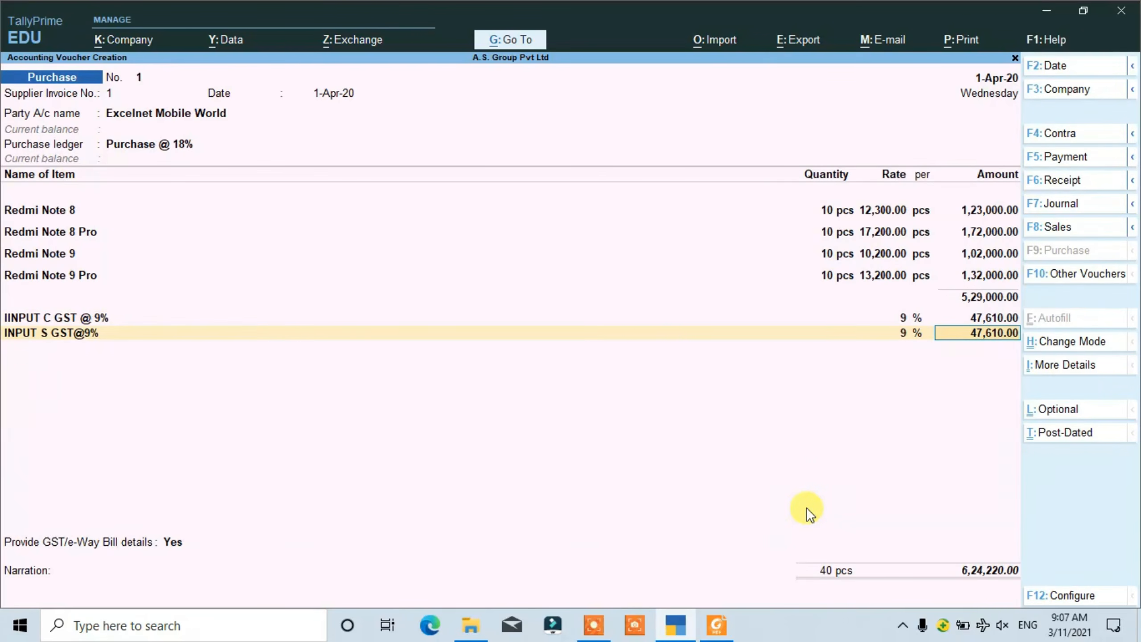
{"action": "key", "text": "Return"}
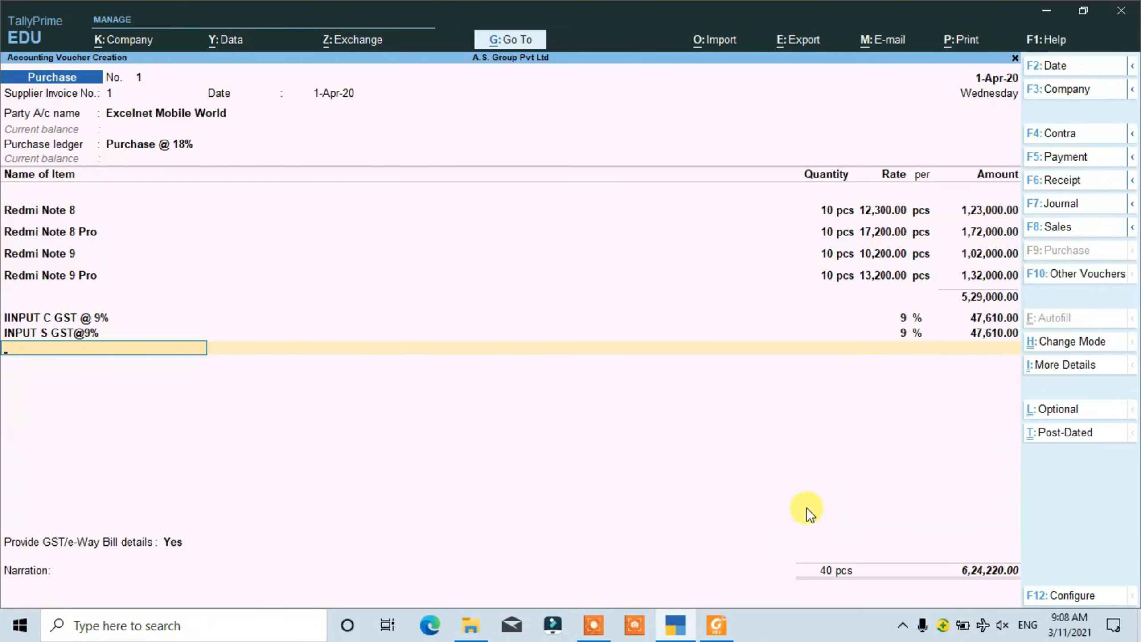
- Accept the prefilled GST and e-Way Bill details and save the Excelnet Mobile World purchase voucher
{"action": "key", "text": "Return"}
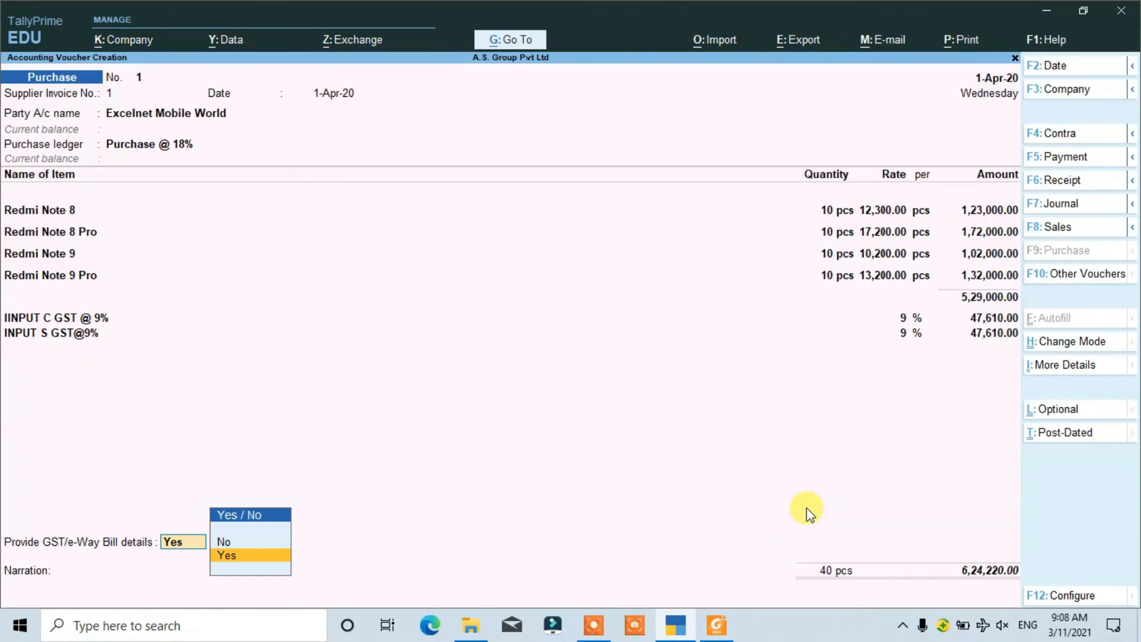
{"action": "key", "text": "Return"}
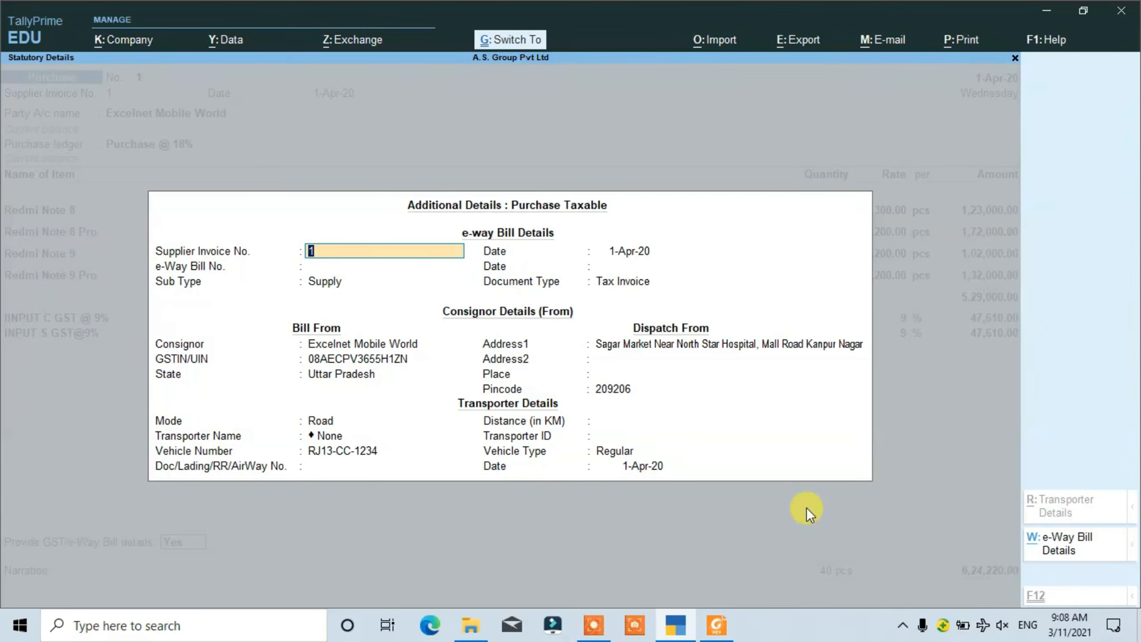
{"action": "key", "text": "ctrl+a"}
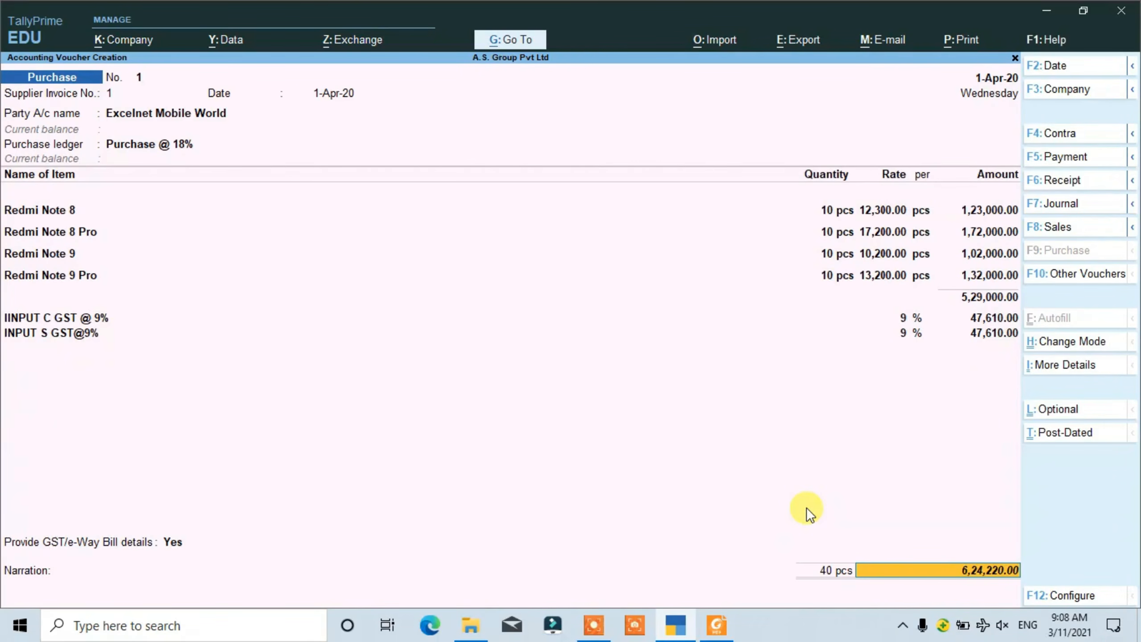
{"action": "key", "text": "ctrl+a"}
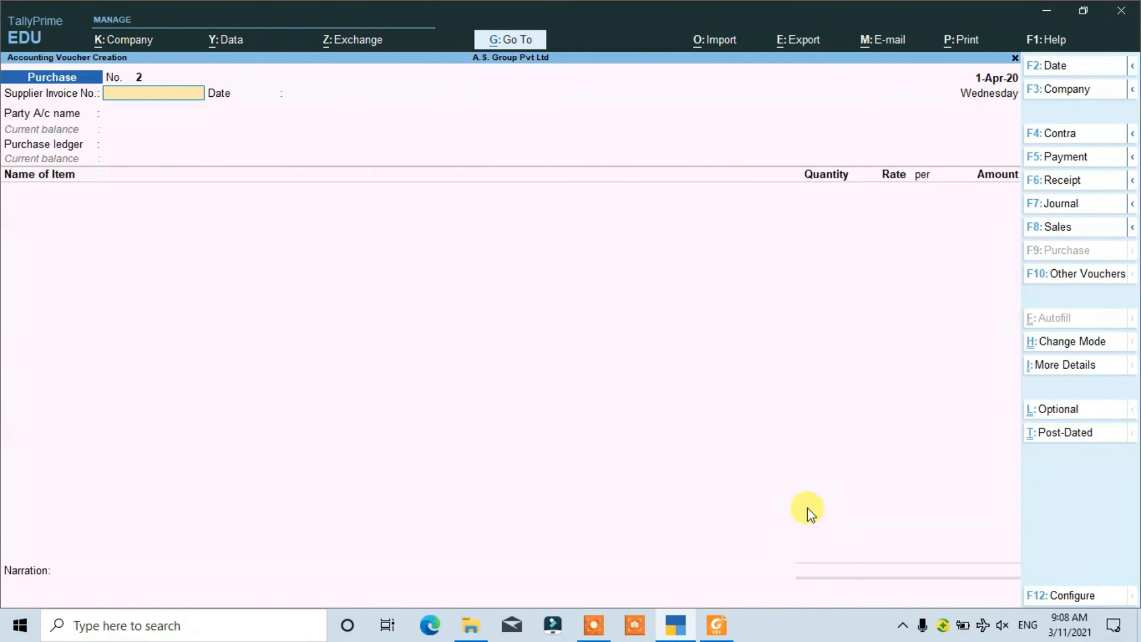
- Open purchase 2 samsyu.pdf in Foxit Reader, then enter supplier invoice number 2 dated 1-Apr-20 in the new TallyPrime purchase voucher
{"action": "left_click", "coordinate": [729, 625]}
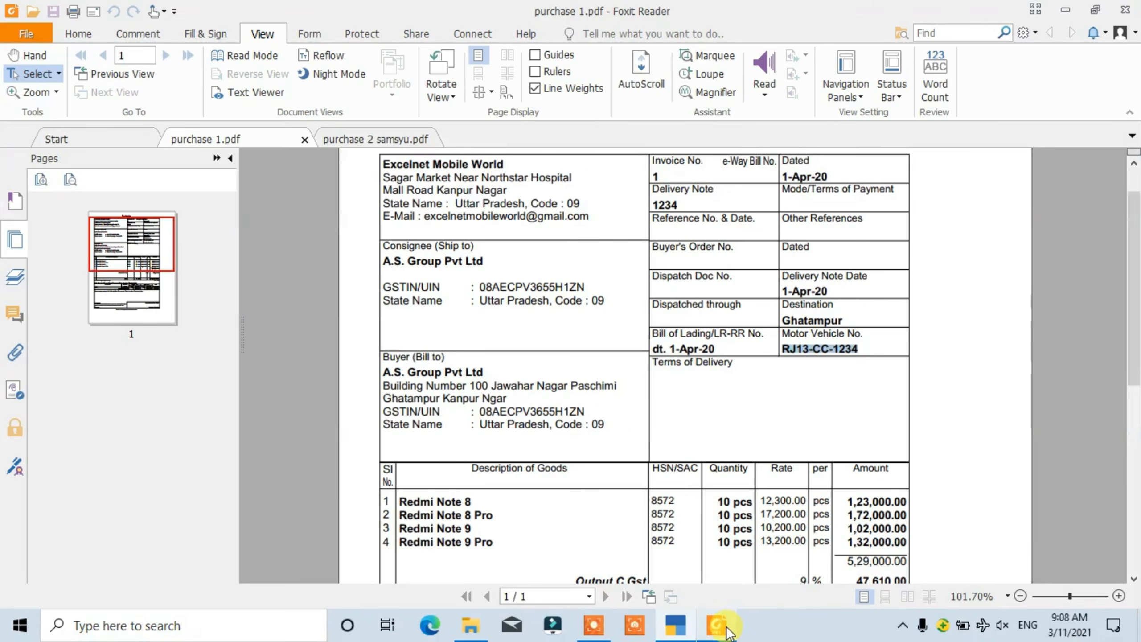
{"action": "left_click", "coordinate": [393, 139]}
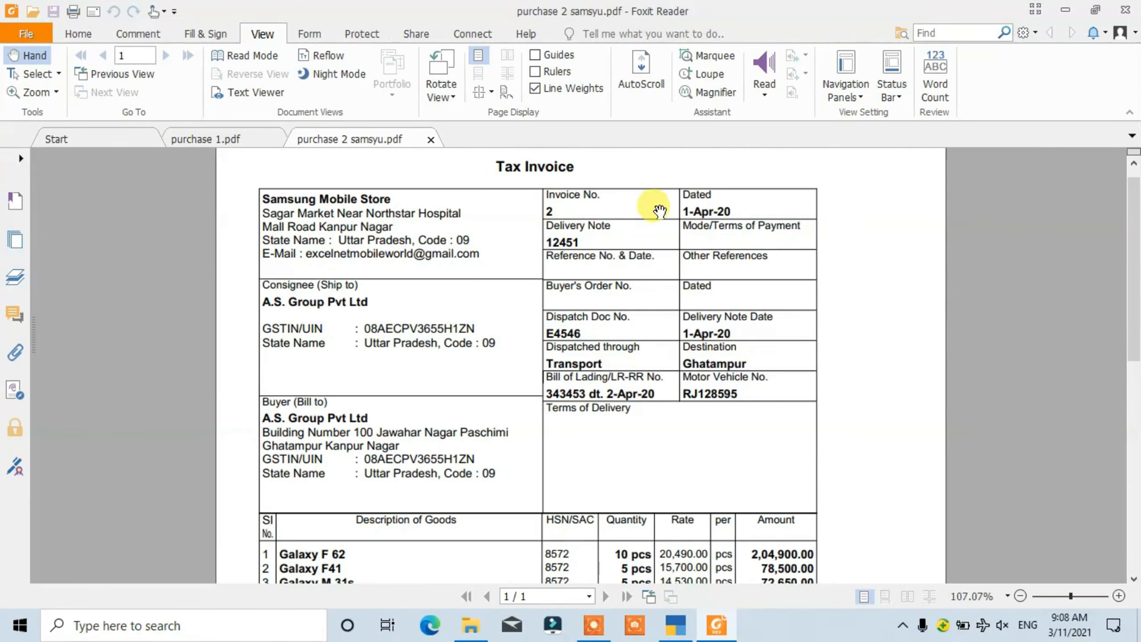
{"action": "key", "text": "alt+Tab"}
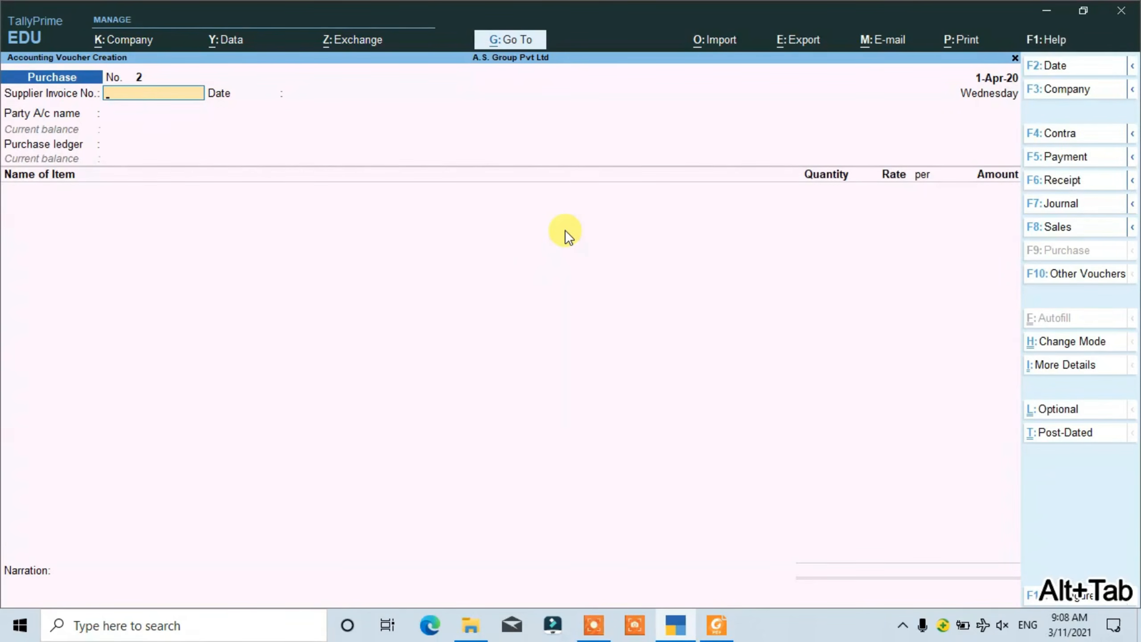
{"action": "type", "text": "2"}
{"action": "key", "text": "Return"}
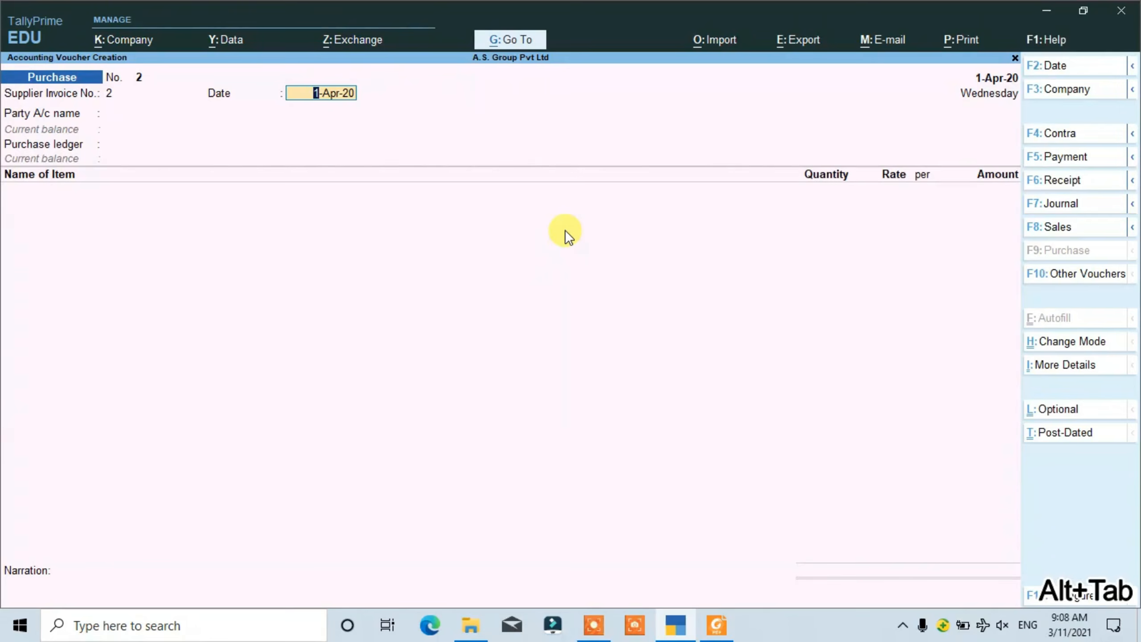
{"action": "key", "text": "alt+Tab"}
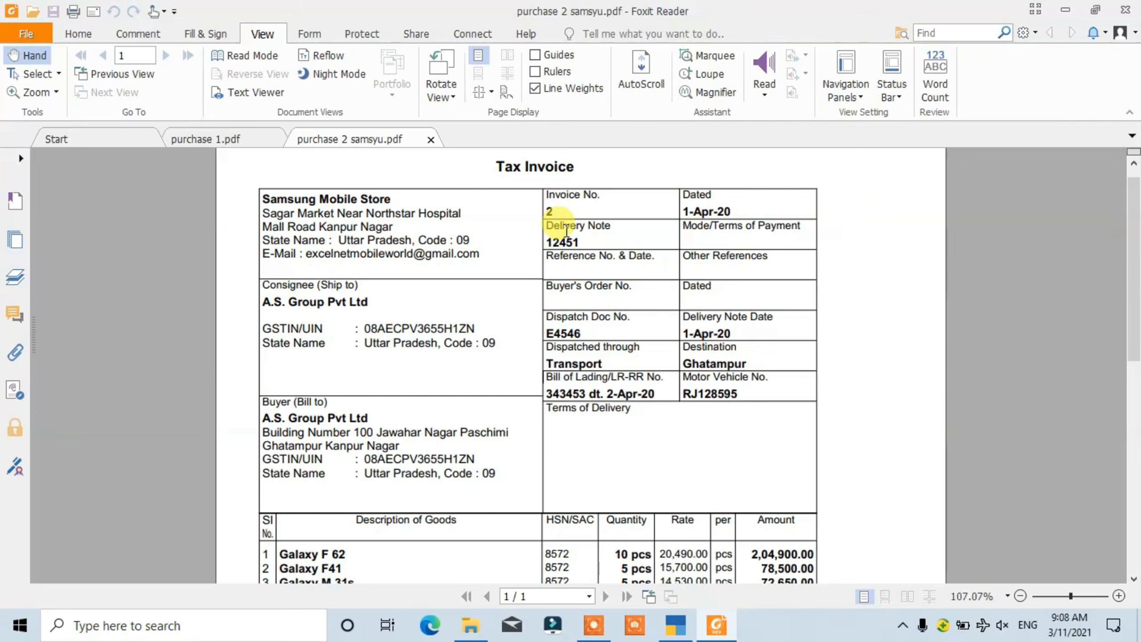
{"action": "key", "text": "alt+Tab"}
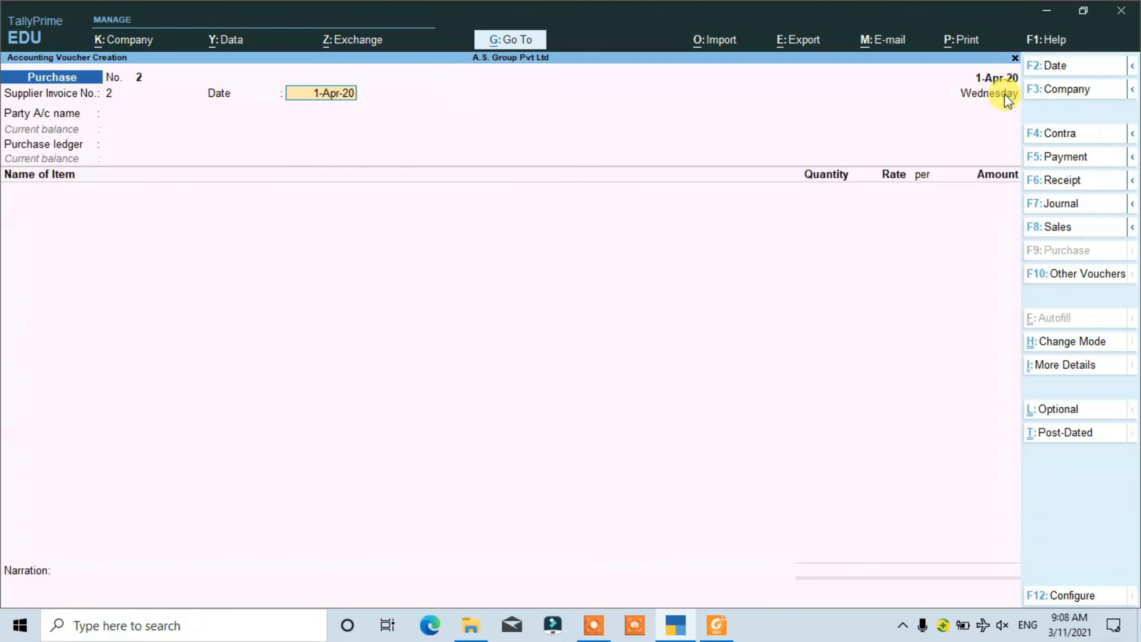
{"action": "key", "text": "Return"}
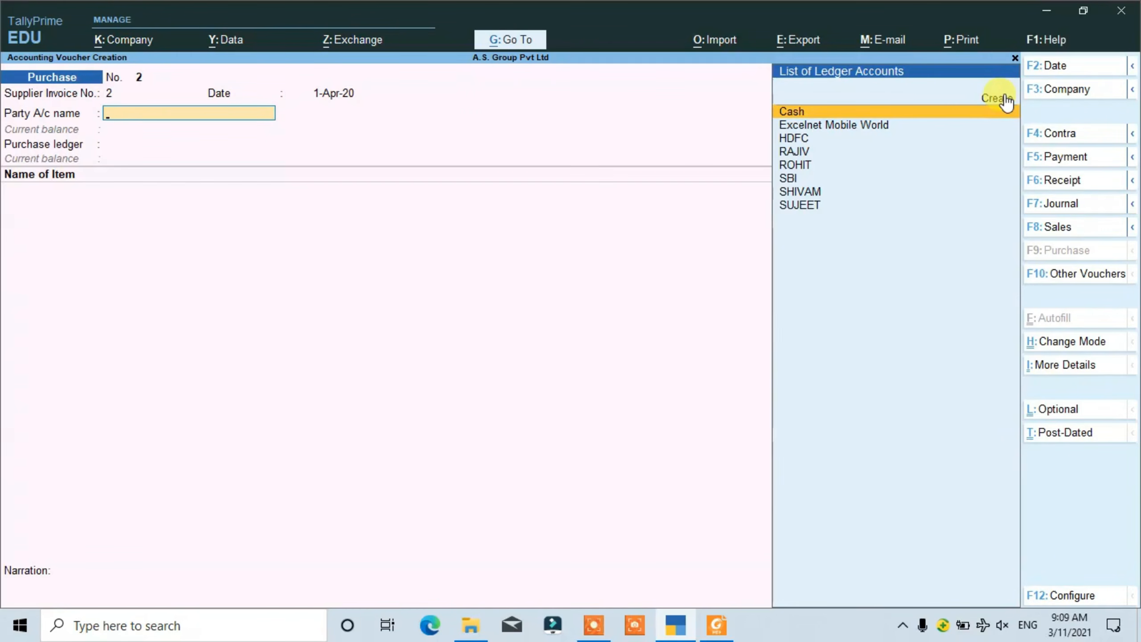
- Check the supplier in the PDF invoice, then start a new party ledger named SAMSUNG MOBILE STORE with no alias in TallyPrime
{"action": "key", "text": "ctrl"}
{"action": "key", "text": "alt+Tab"}
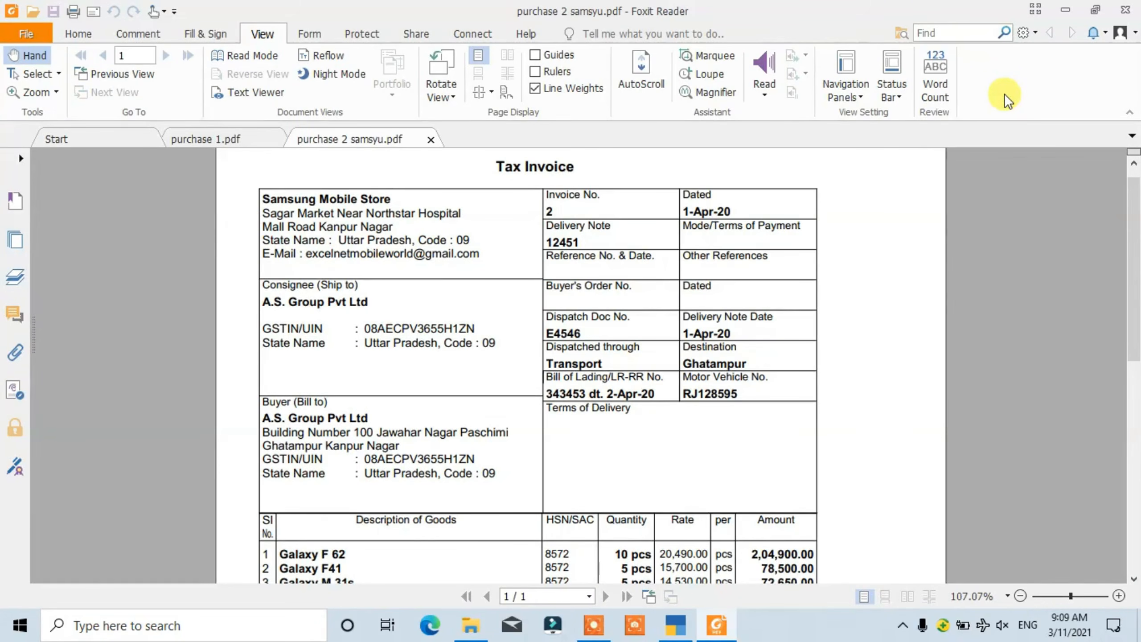
{"action": "key", "text": "alt+Tab"}
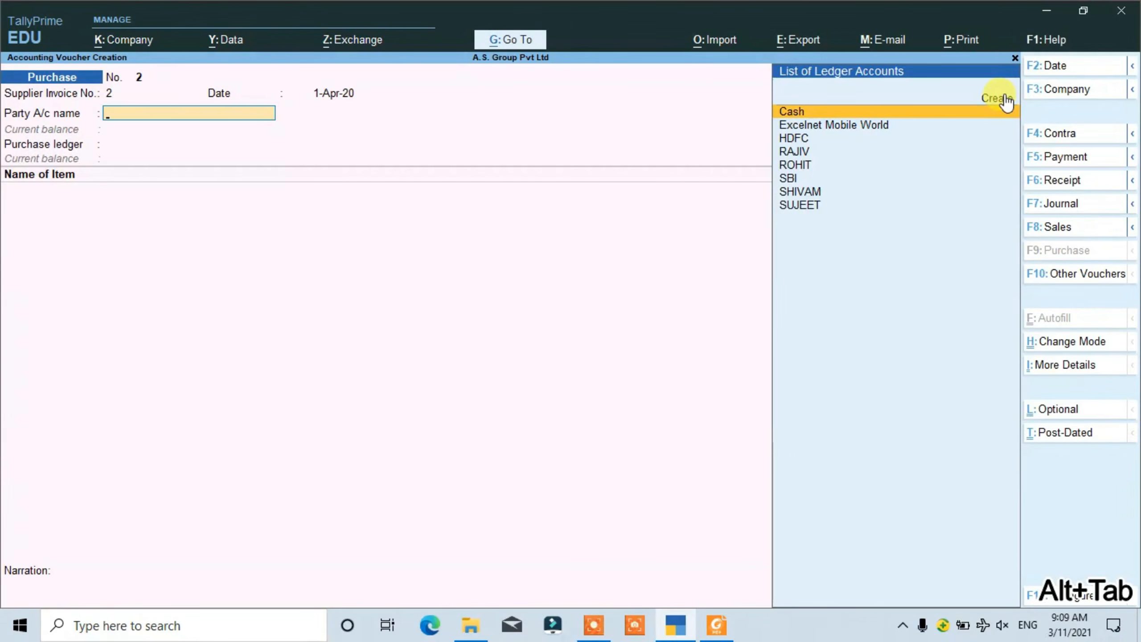
{"action": "left_click", "coordinate": [1003, 95]}
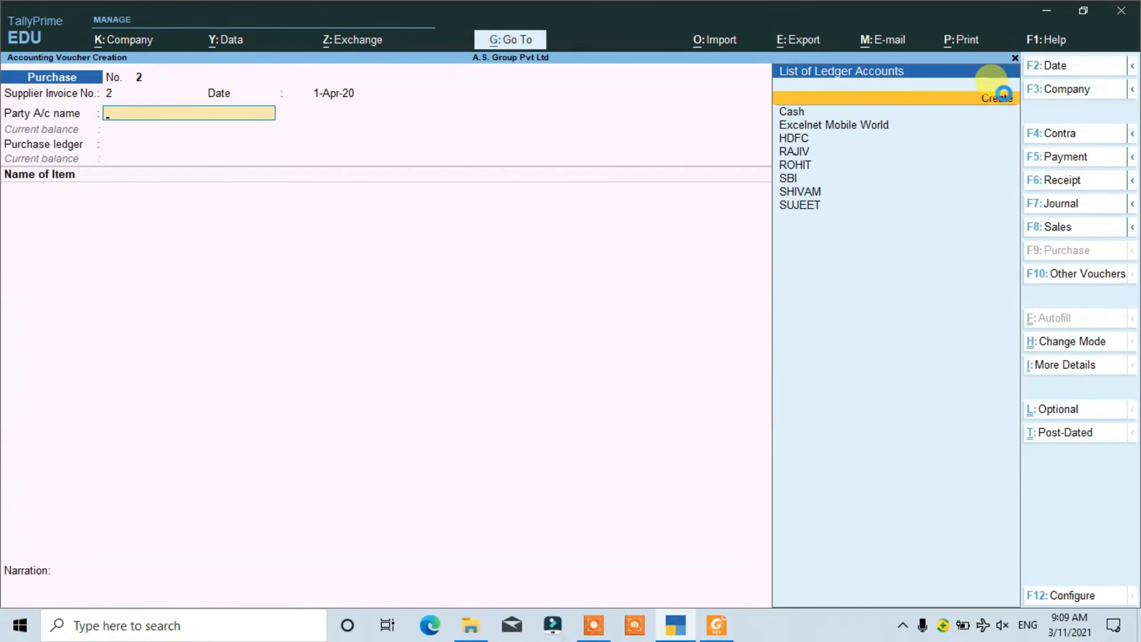
{"action": "type", "text": "SAMSUNG MOBILE STORE"}
{"action": "key", "text": "Return"}
- Keep the party ledger under Sundry Creditors with bill-by-bill balances, no credit period, and the prefilled mailing name
{"action": "key", "text": "Return"}
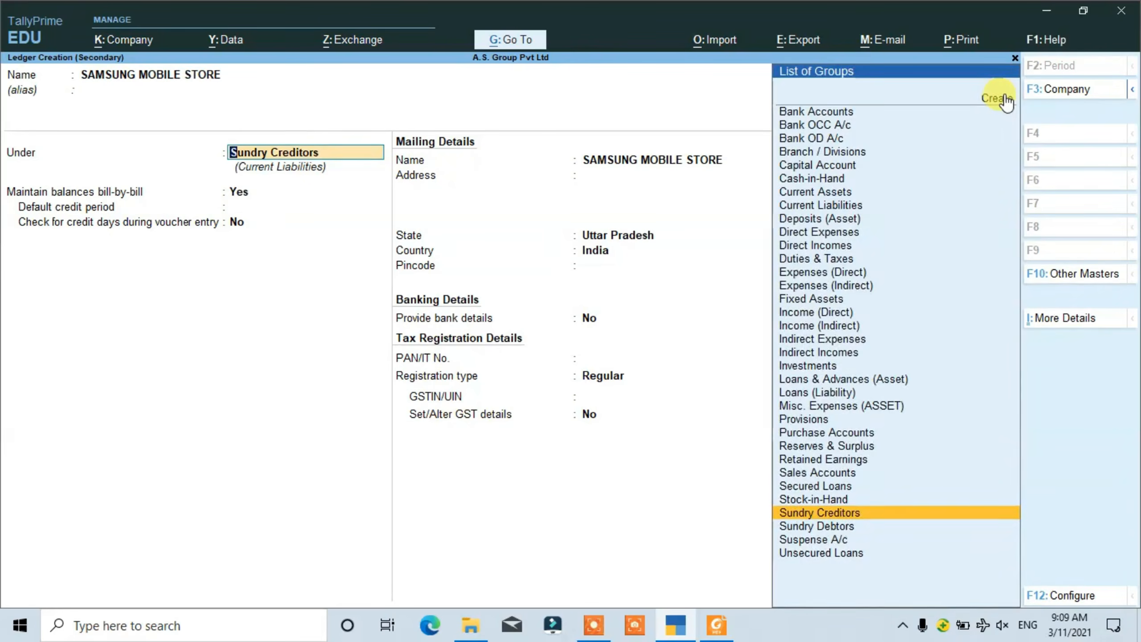
{"action": "key", "text": "Return"}
{"action": "key", "text": "Return"}
{"action": "key", "text": "Return"}
{"action": "key", "text": "Return"}
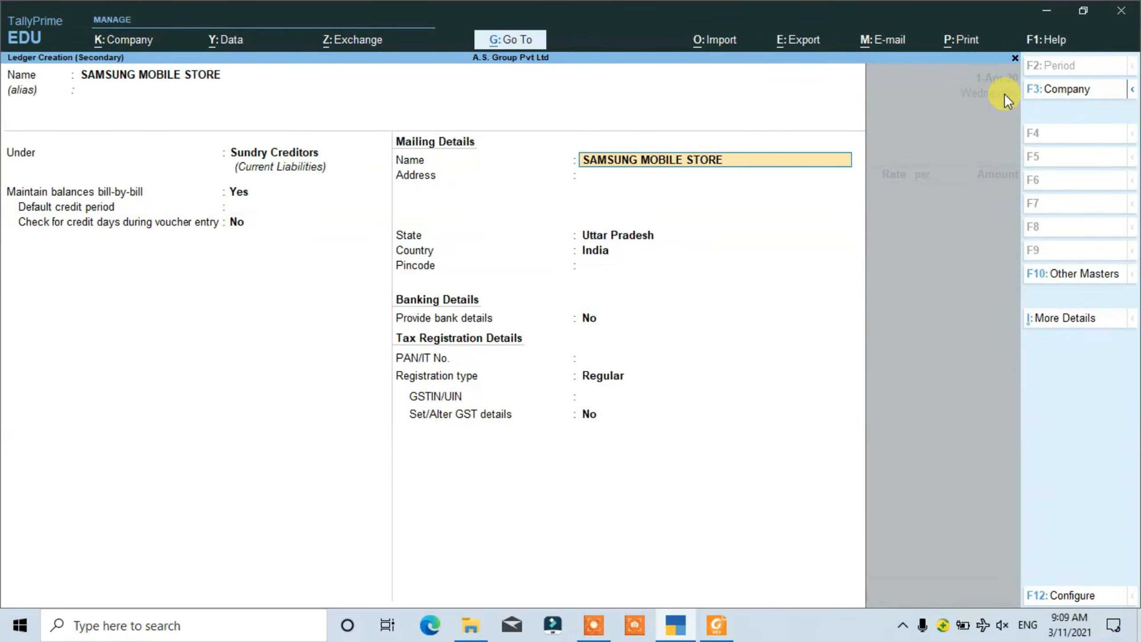
{"action": "key", "text": "Return"}
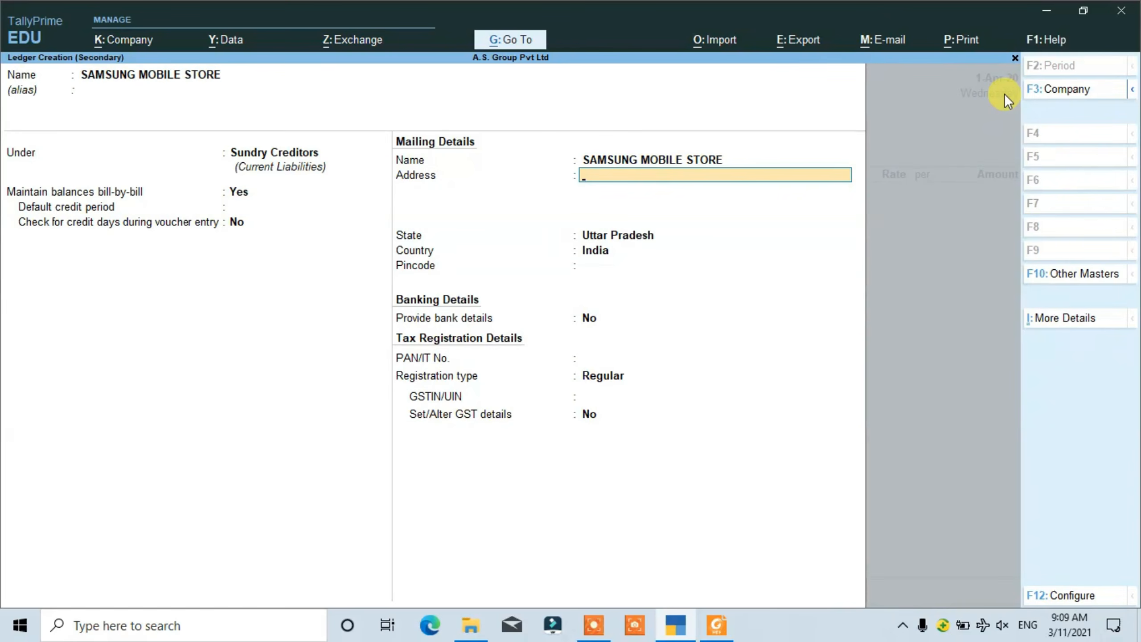
- Enter the first line of the supplier's mailing address in the party ledger
{"action": "type", "text": "SAGAR MOBILE WORLD"}
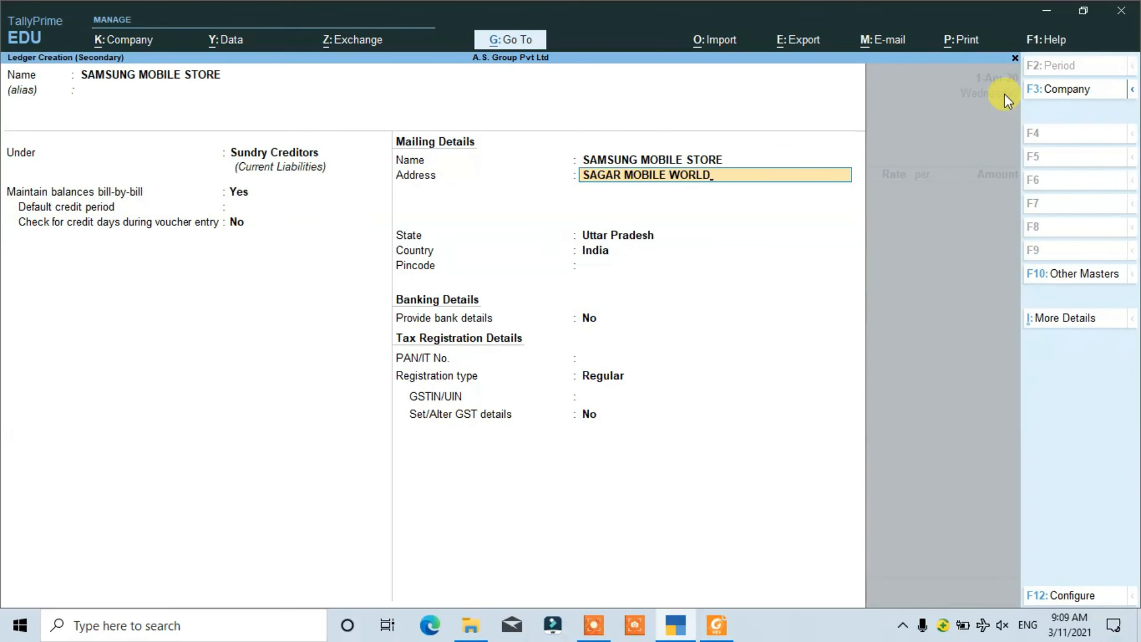
{"action": "type", "text": " NEAR NORTH ST"}
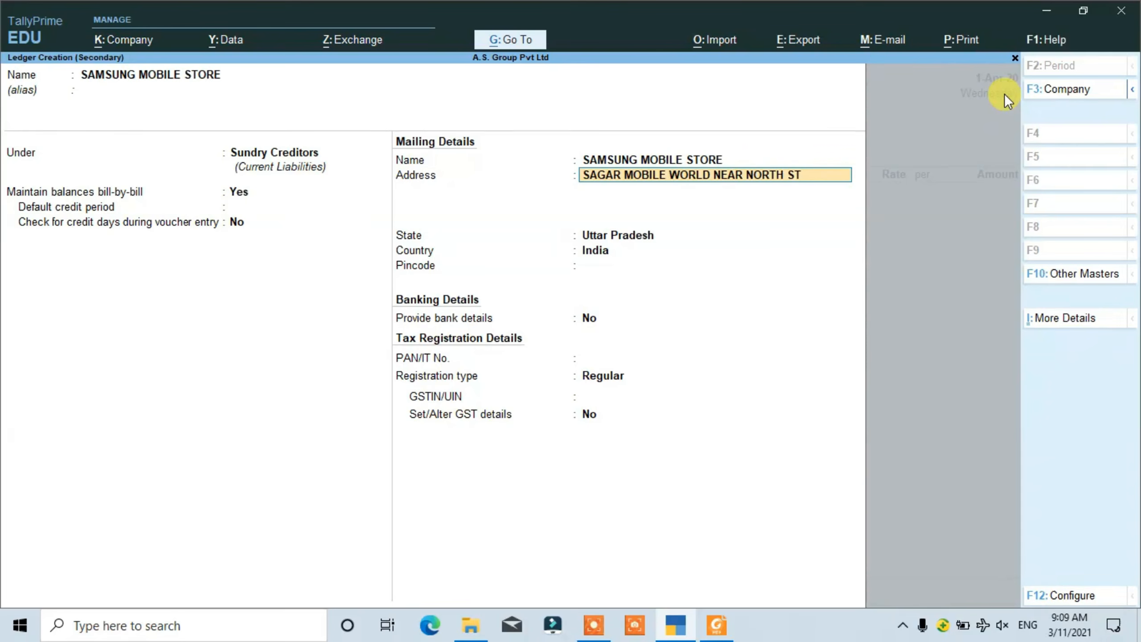
{"action": "type", "text": "AR HOSP"}
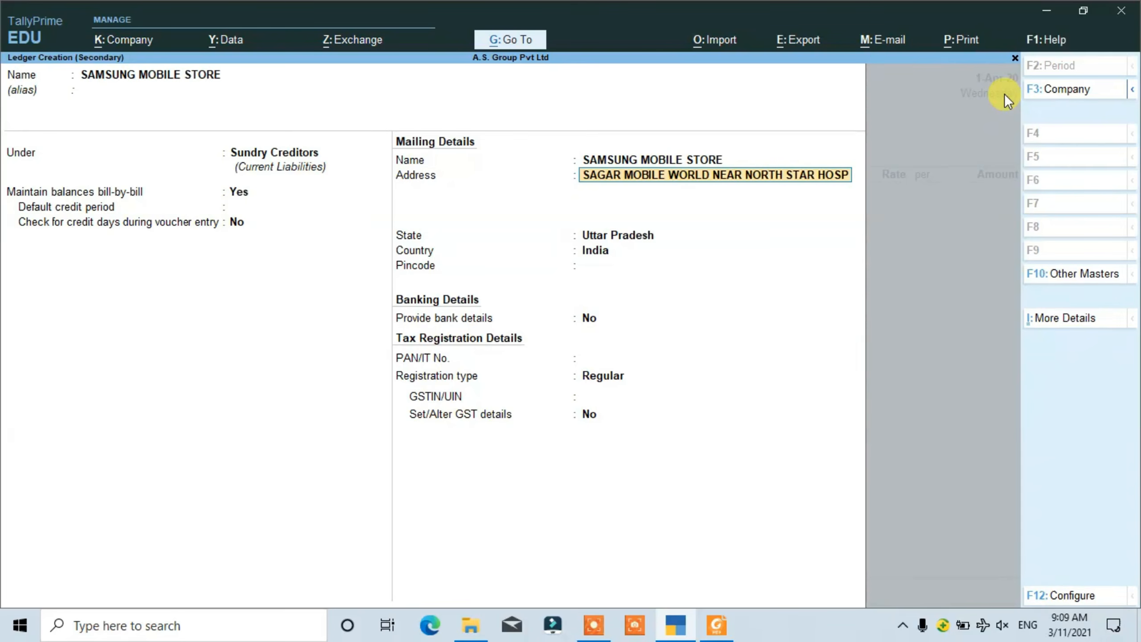
{"action": "type", "text": "ITAL"}
{"action": "key", "text": "Return"}
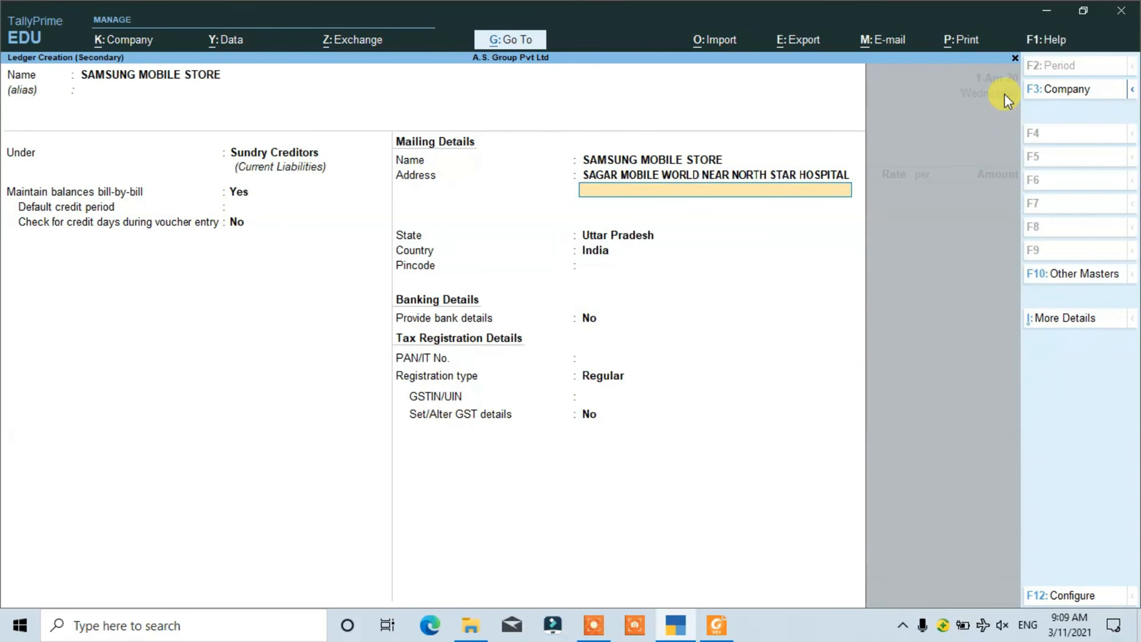
- Enter the second line of the supplier's mailing address, correcting mistyped words, and finish the address
{"action": "type", "text": "R MO"}
{"action": "key", "text": "BackSpace"}
{"action": "key", "text": "BackSpace"}
{"action": "type", "text": "MO"}
{"action": "key", "text": "BackSpace"}
{"action": "key", "text": "BackSpace"}
{"action": "type", "text": "NEAR MALL ROAD KANPUR KANPUR"}
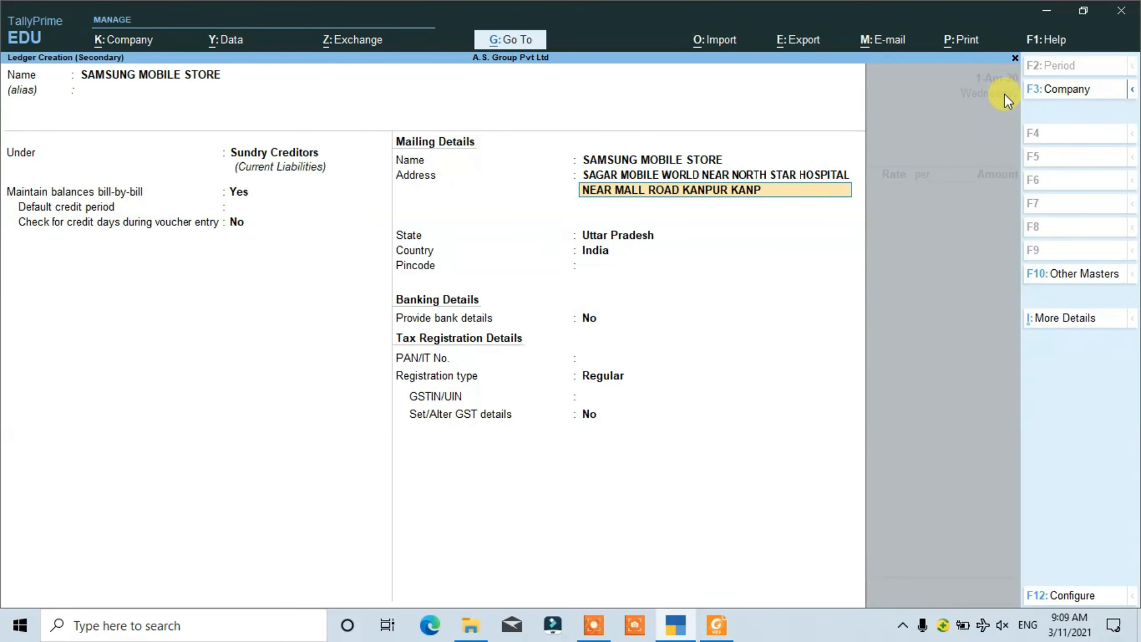
{"action": "key", "text": "BackSpace"}
{"action": "key", "text": "BackSpace"}
{"action": "key", "text": "BackSpace"}
{"action": "key", "text": "BackSpace"}
{"action": "key", "text": "BackSpace"}
{"action": "type", "text": "NAGAR"}
{"action": "key", "text": "Return"}
- Keep Uttar Pradesh and India, enter the supplier's pincode, and keep the registration type Regular without bank details
{"action": "key", "text": "Return"}
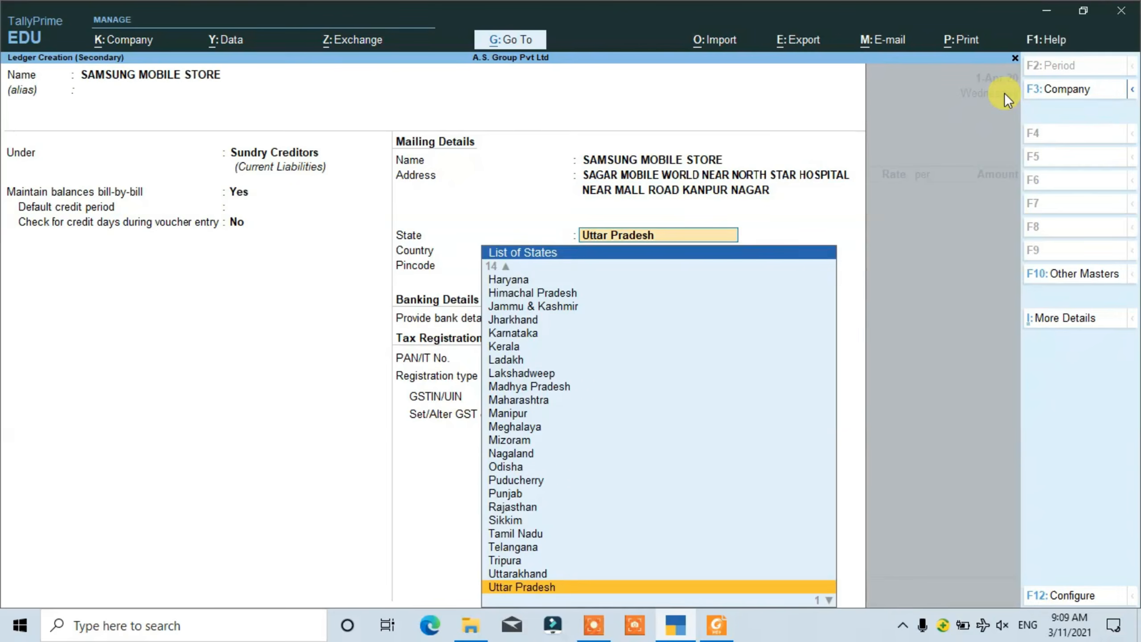
{"action": "key", "text": "Return"}
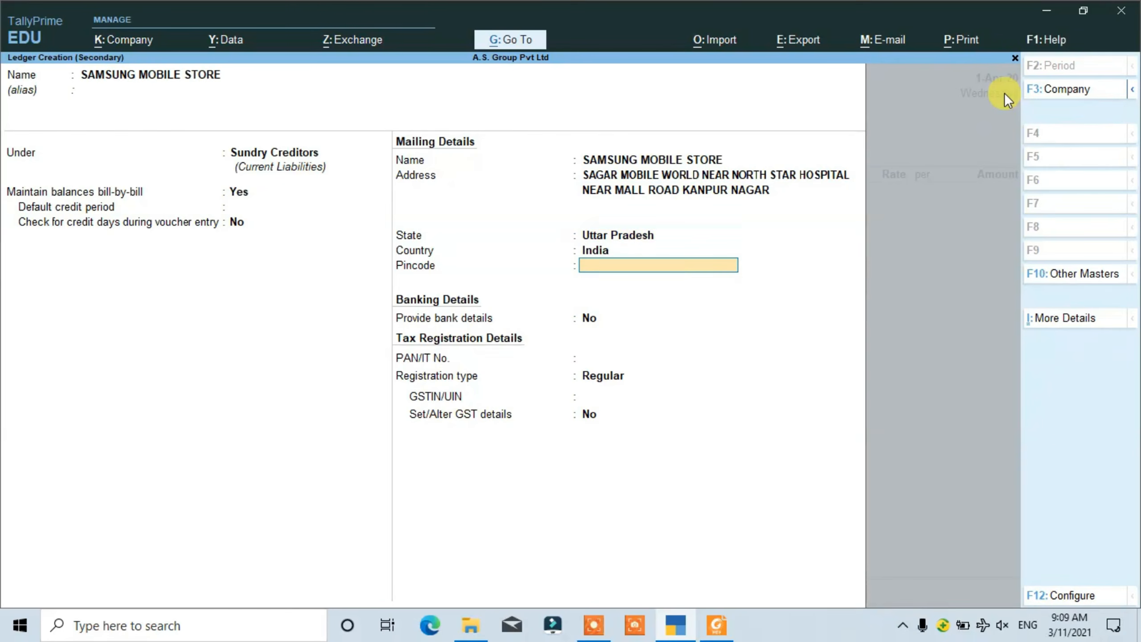
{"action": "type", "text": "2"}
{"action": "key", "text": "Return"}
{"action": "key", "text": "Return"}
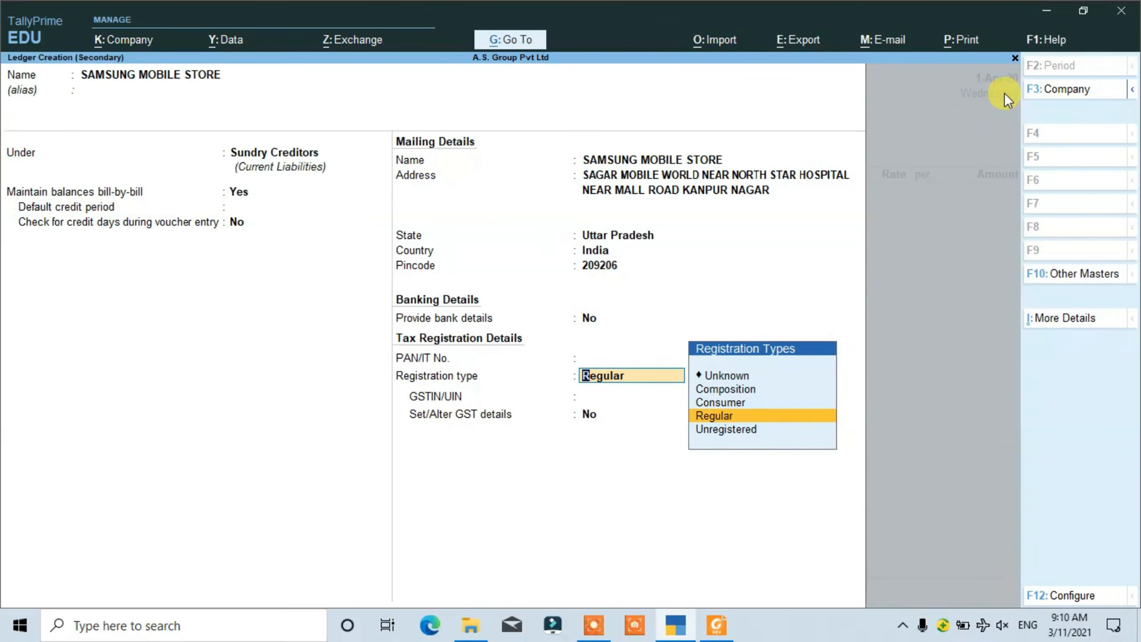
{"action": "key", "text": "Return"}
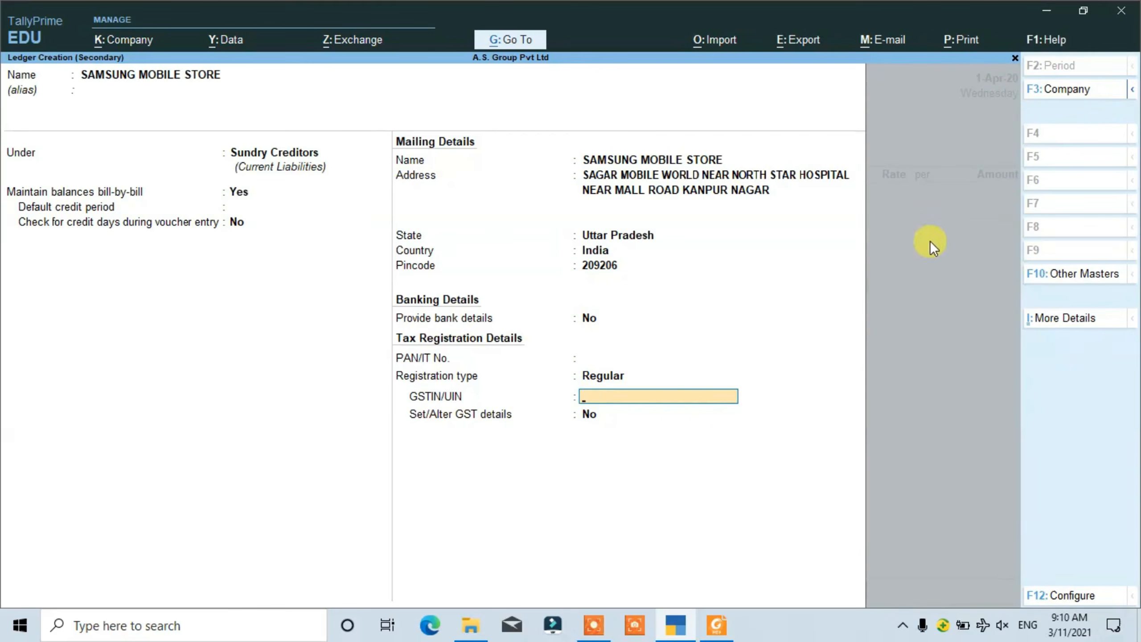
- Switch to purchase 2 samsyu.pdf in Foxit Reader and copy the GSTIN/UIN from the consignee block
{"action": "left_click", "coordinate": [717, 625]}
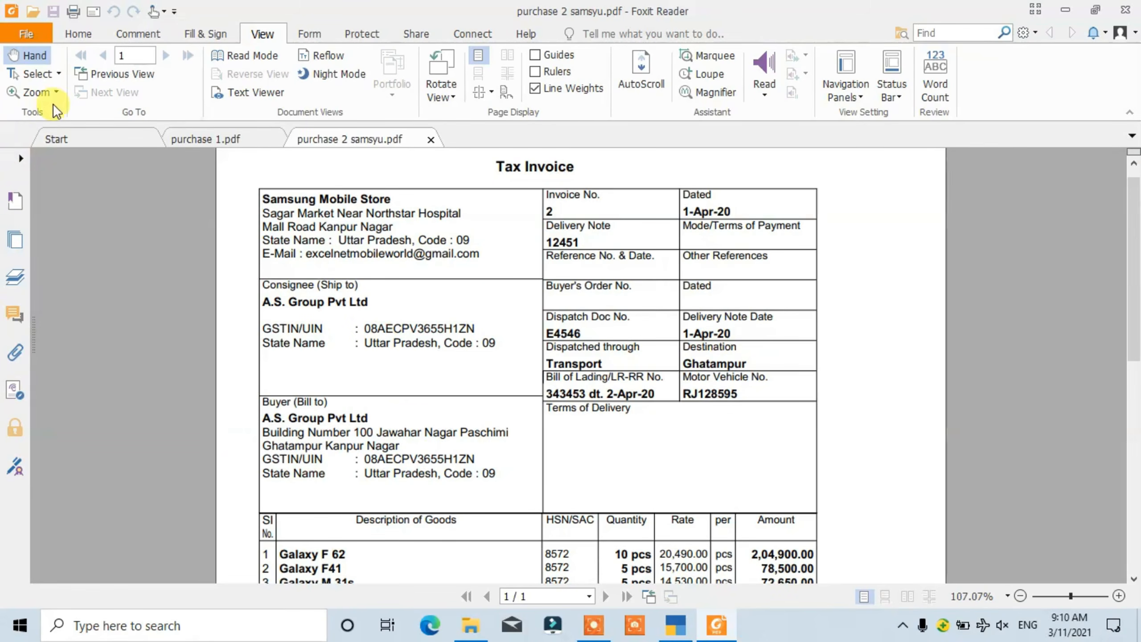
{"action": "left_click", "coordinate": [34, 73]}
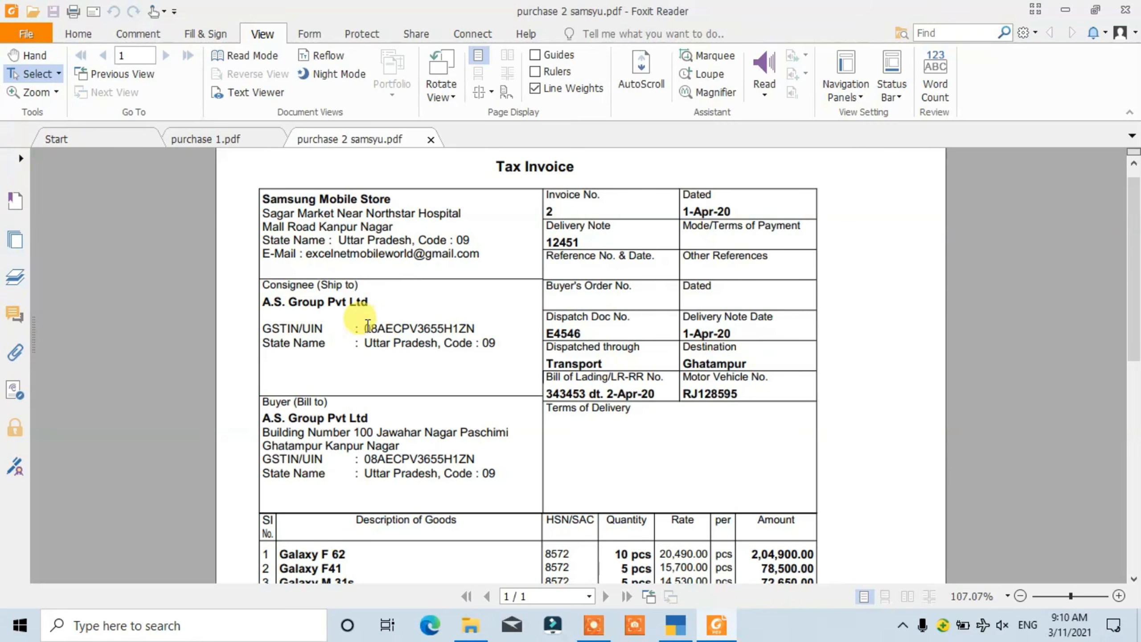
{"action": "left_click_drag", "start_coordinate": [366, 328], "coordinate": [473, 327]}
{"action": "key", "text": "ctrl+c"}
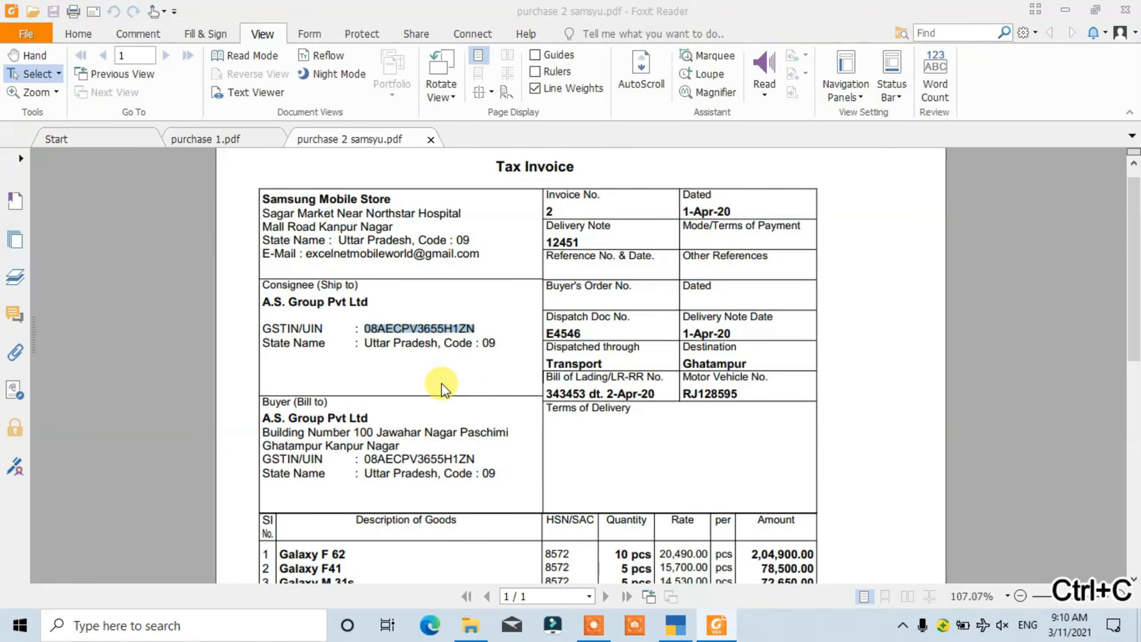
- Paste the copied GSTIN/UIN into the TallyPrime party ledger, leave further GST details off, and save the ledger
{"action": "left_click", "coordinate": [674, 629]}
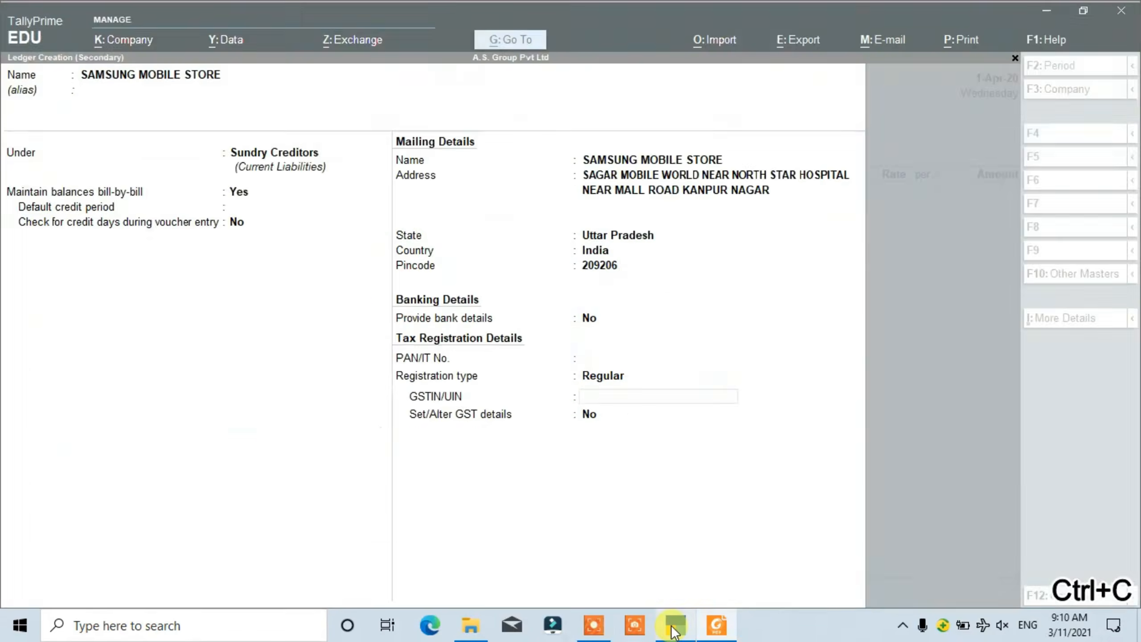
{"action": "key", "text": "ctrl+v"}
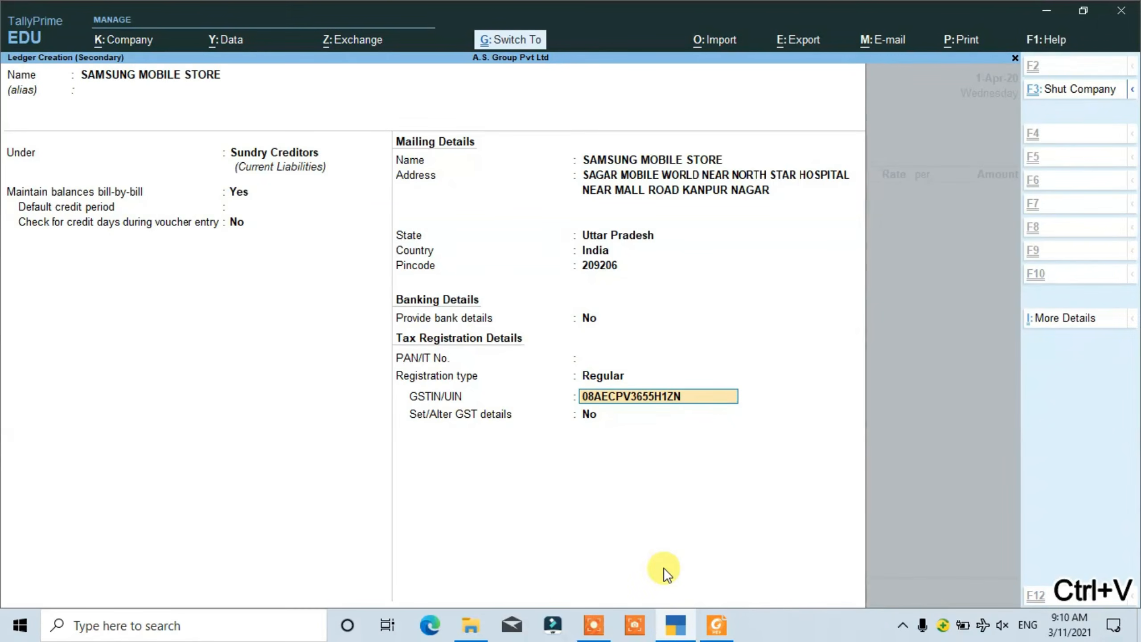
{"action": "key", "text": "Return"}
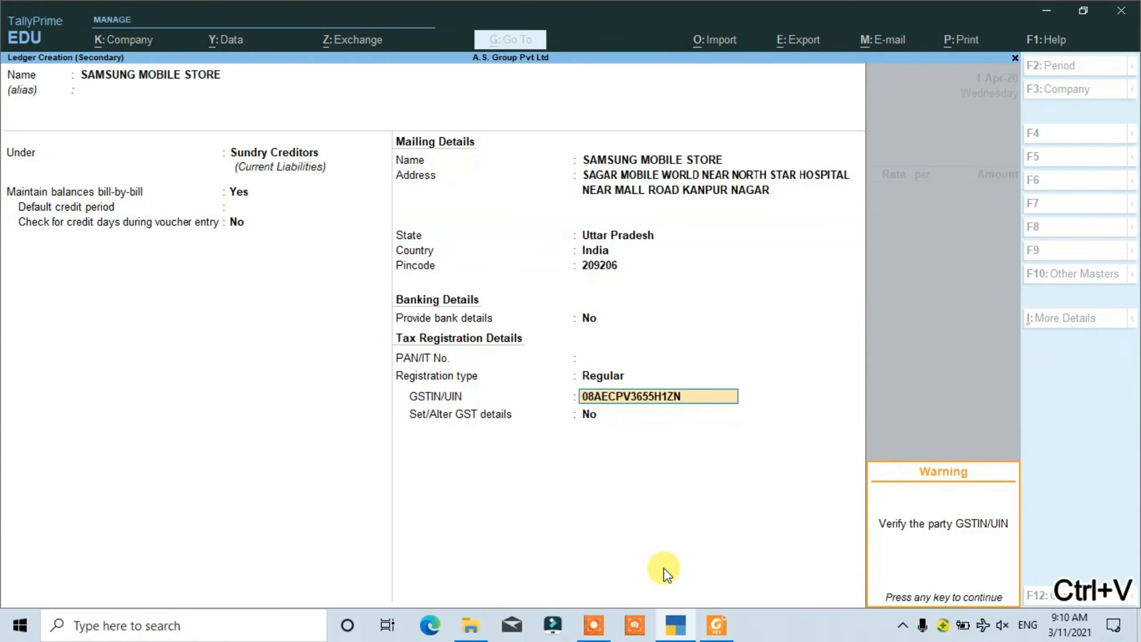
{"action": "key", "text": "Return"}
{"action": "key", "text": "Return"}
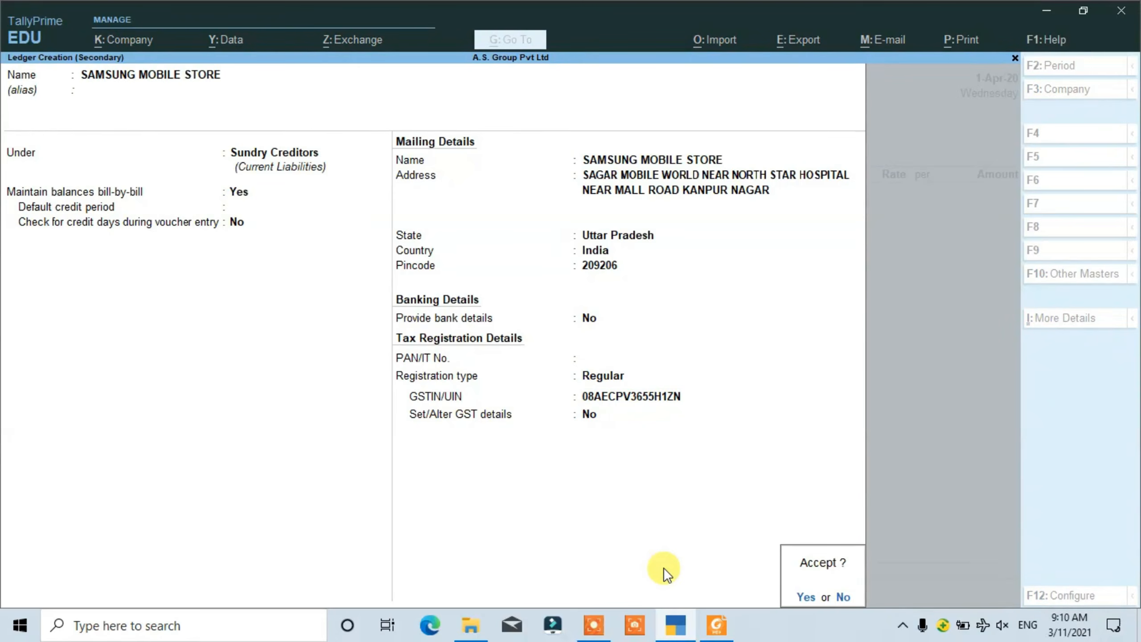
{"action": "key", "text": "Return"}
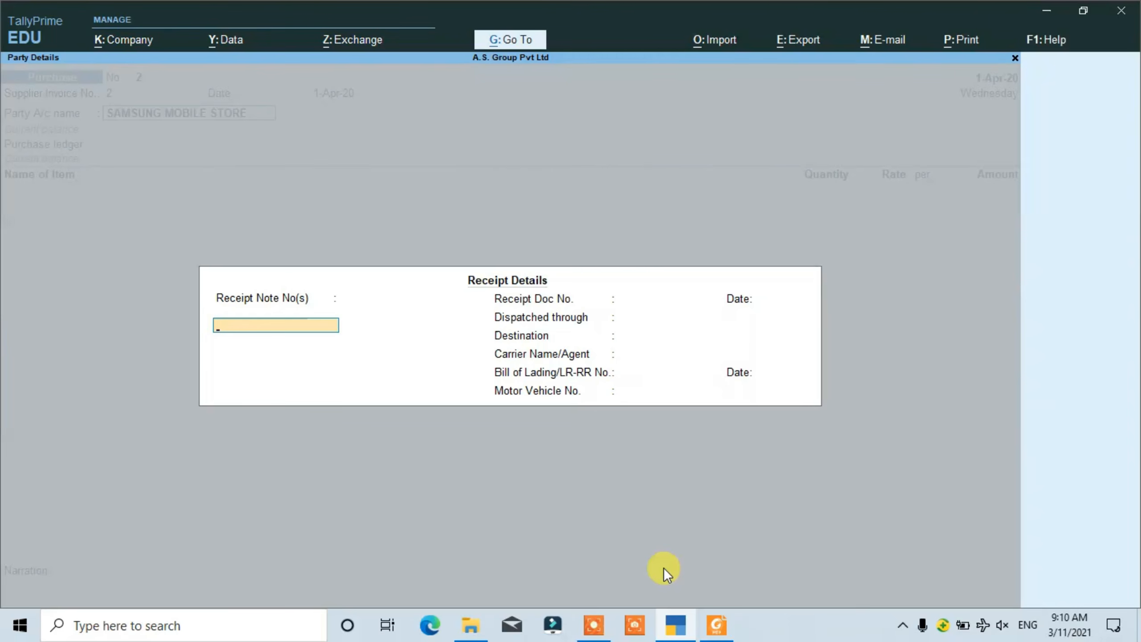
- Check the delivery note in the PDF invoice, then enter receipt note number 1245 dated 1-Apr-20 in TallyPrime's receipt details
{"action": "key", "text": "alt+Tab"}
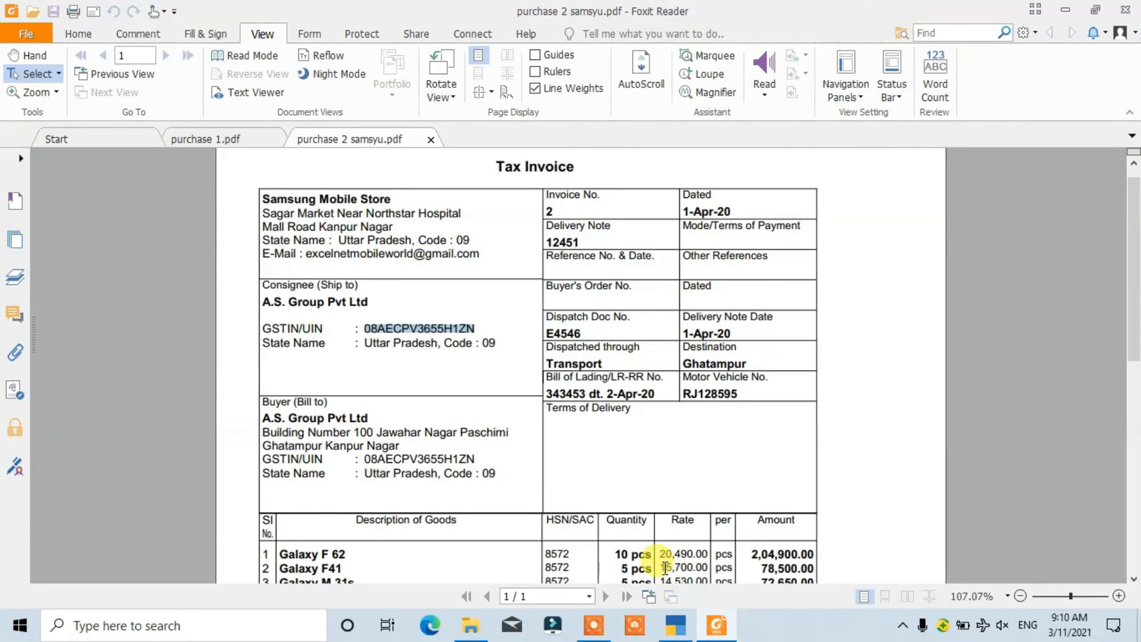
{"action": "key", "text": "alt+Tab"}
{"action": "type", "text": "12"}
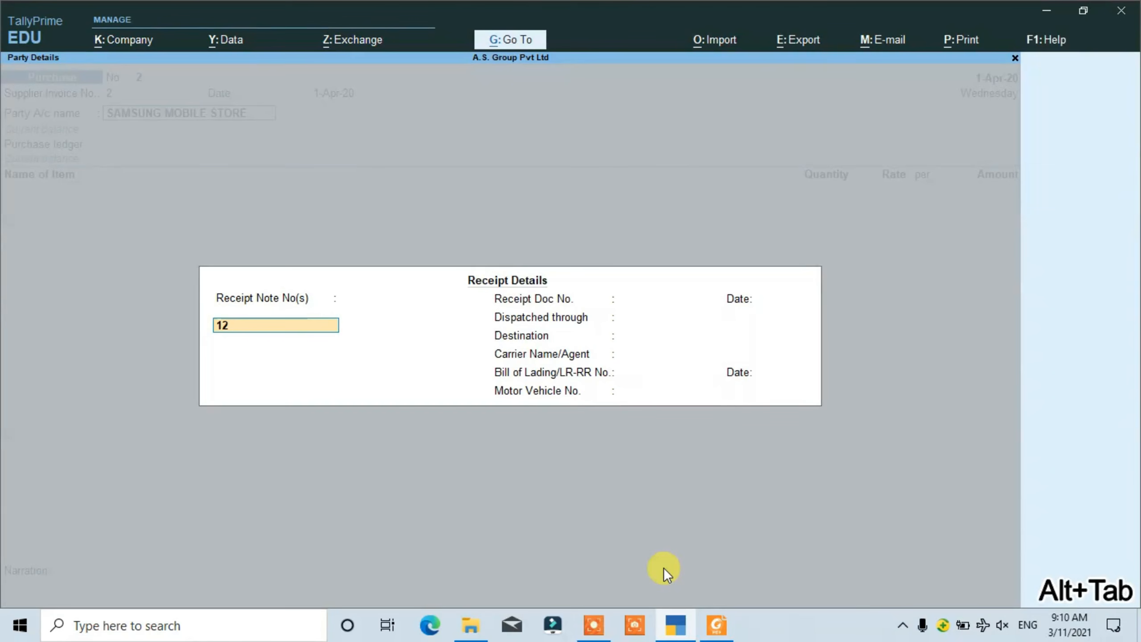
{"action": "type", "text": "45"}
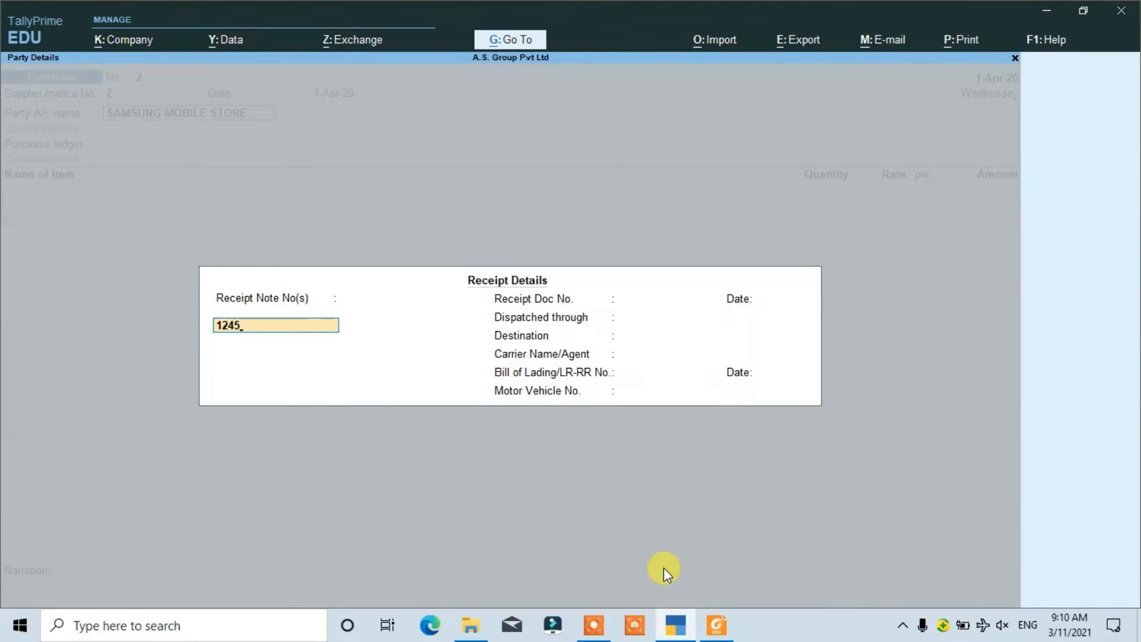
{"action": "key", "text": "Return"}
{"action": "key", "text": "Return"}
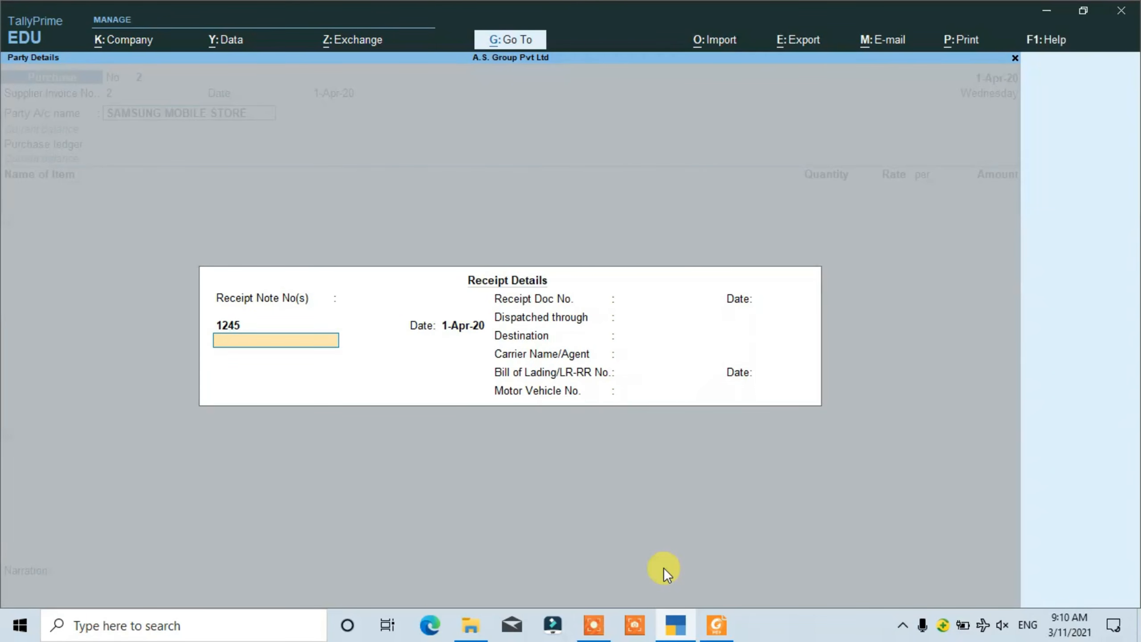
{"action": "key", "text": "Return"}
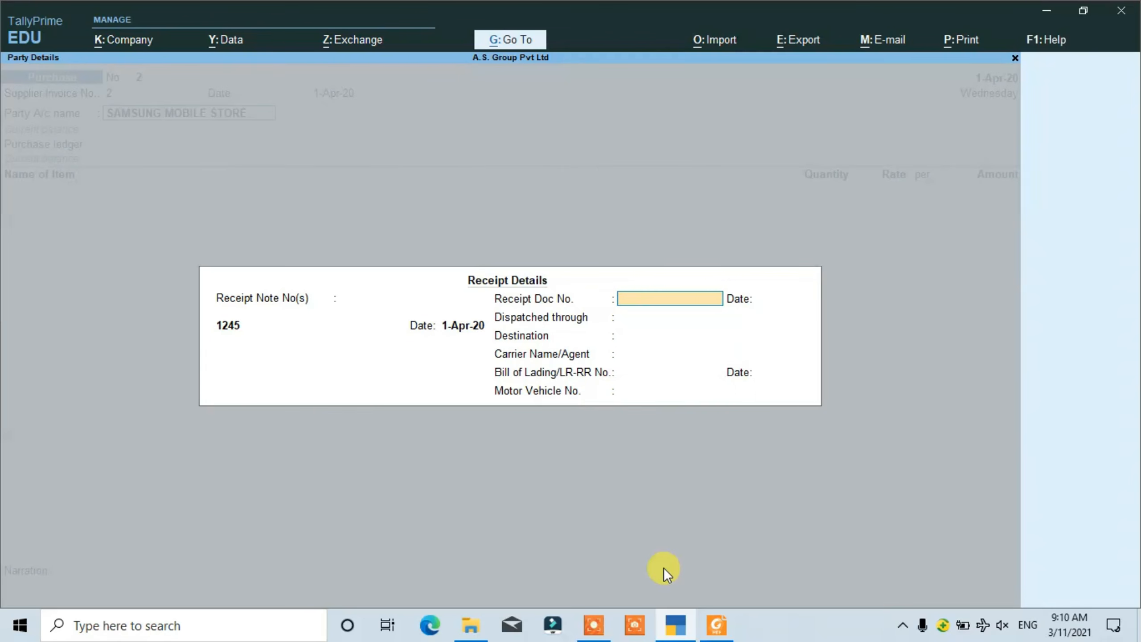
- Copy dispatch document number E4546 from the PDF invoice into TallyPrime's receipt document number and date it 1-Apr-20
{"action": "key", "text": "alt+Tab"}
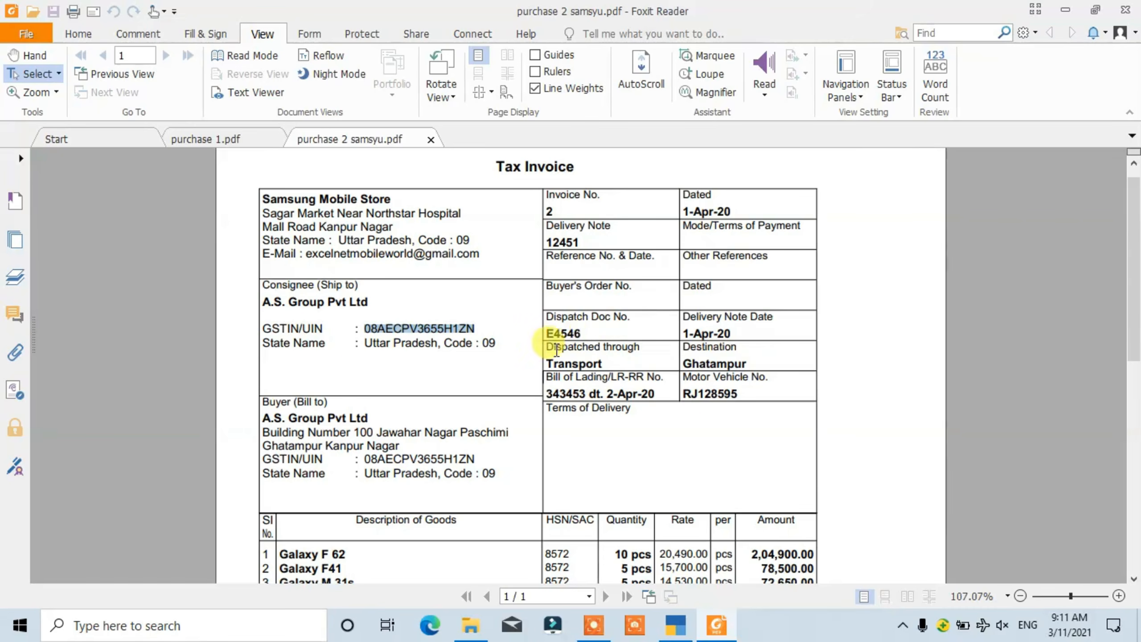
{"action": "left_click_drag", "start_coordinate": [578, 333], "coordinate": [543, 335]}
{"action": "key", "text": "ctrl+c"}
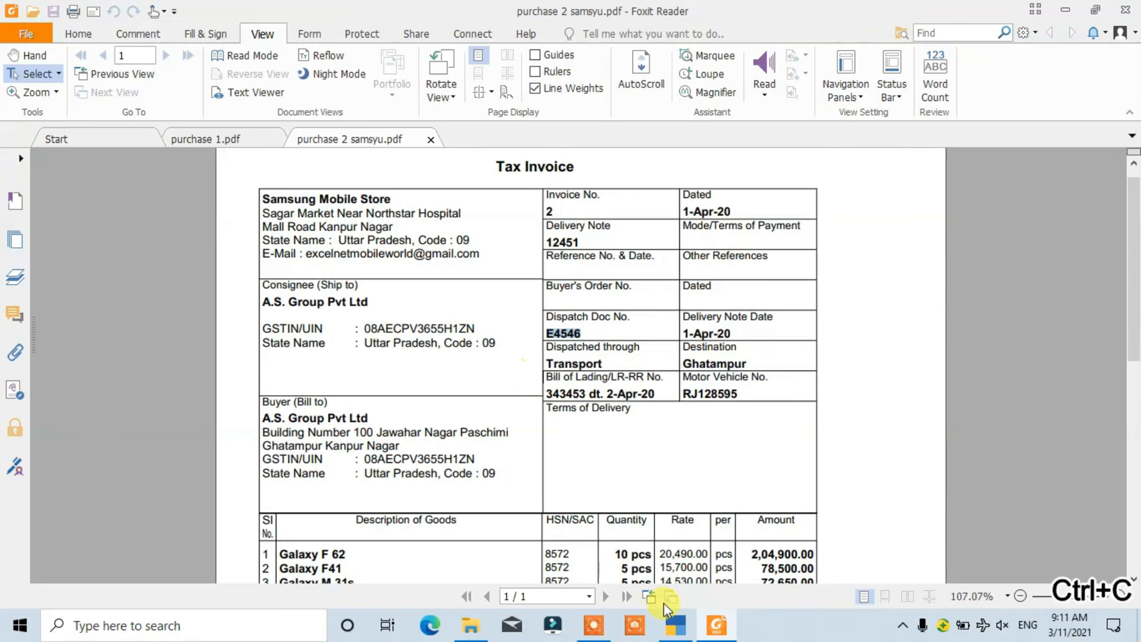
{"action": "left_click", "coordinate": [679, 625]}
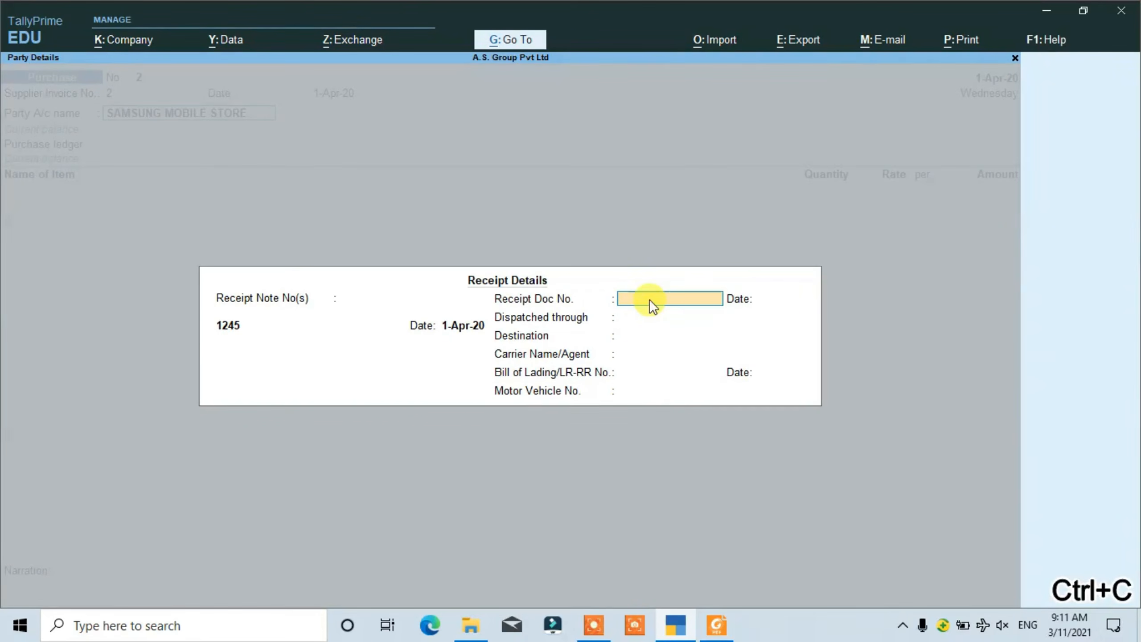
{"action": "key", "text": "ctrl+v"}
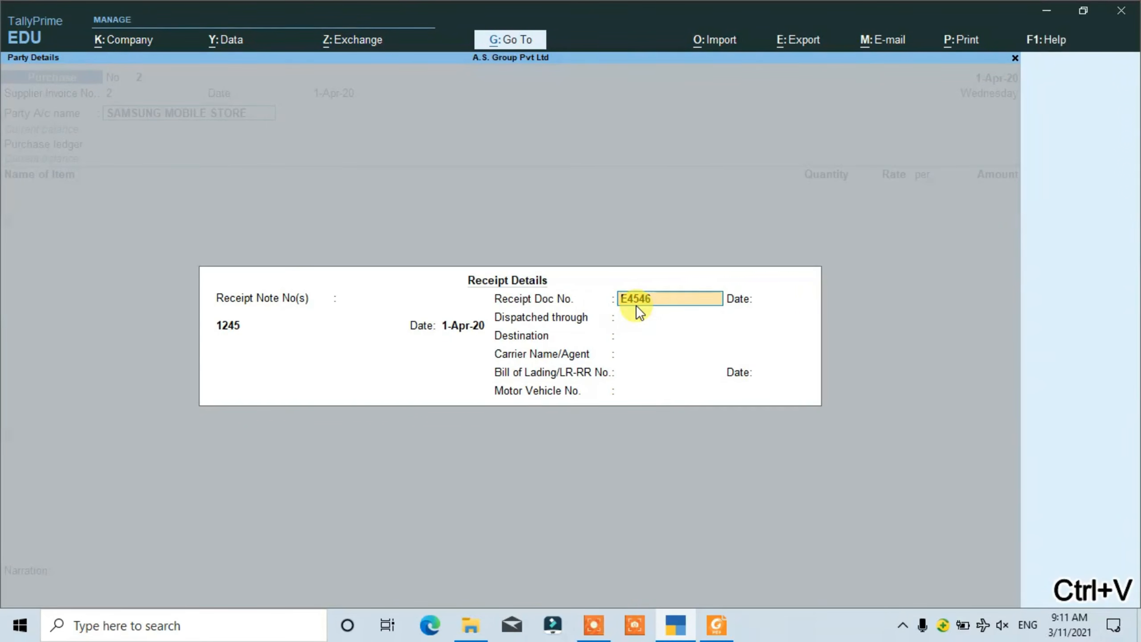
{"action": "key", "text": "Return"}
{"action": "type", "text": "1A"}
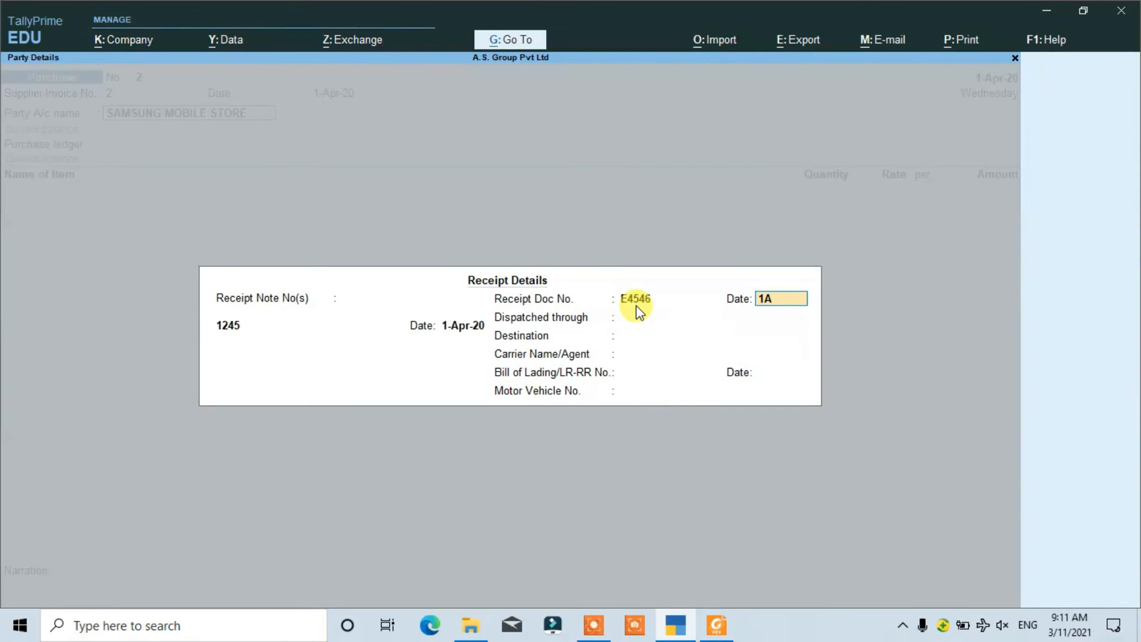
{"action": "type", "text": "PRIL"}
{"action": "key", "text": "Return"}
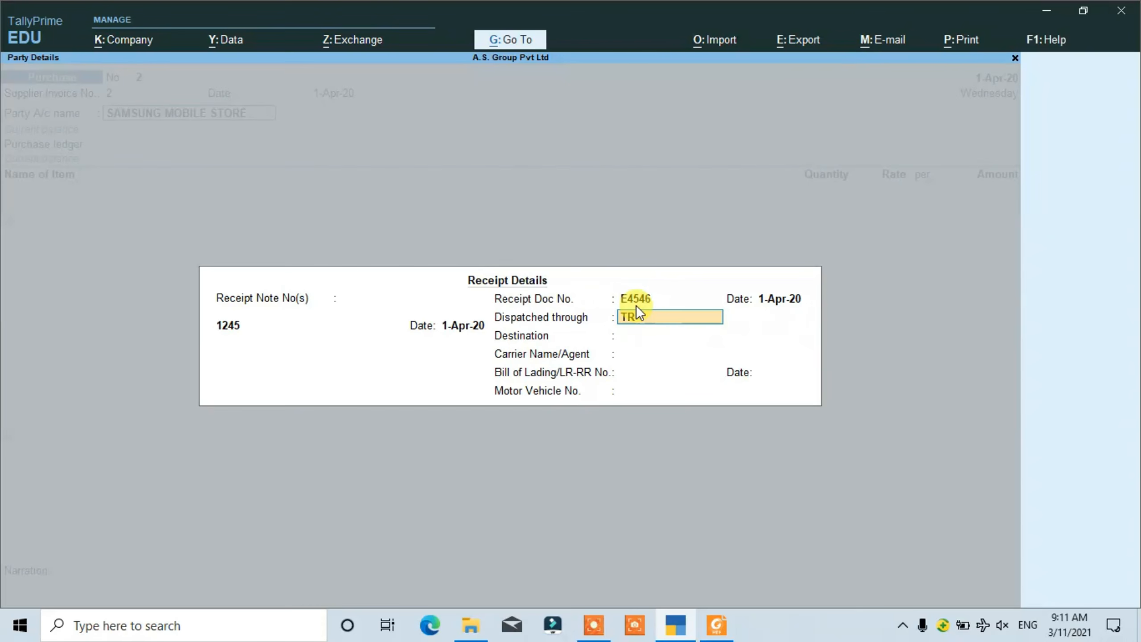
- Set the receipt details to dispatched through TRANSPORT with destination GHATAMPUR
{"action": "type", "text": "TRANSPORT"}
{"action": "key", "text": "Return"}
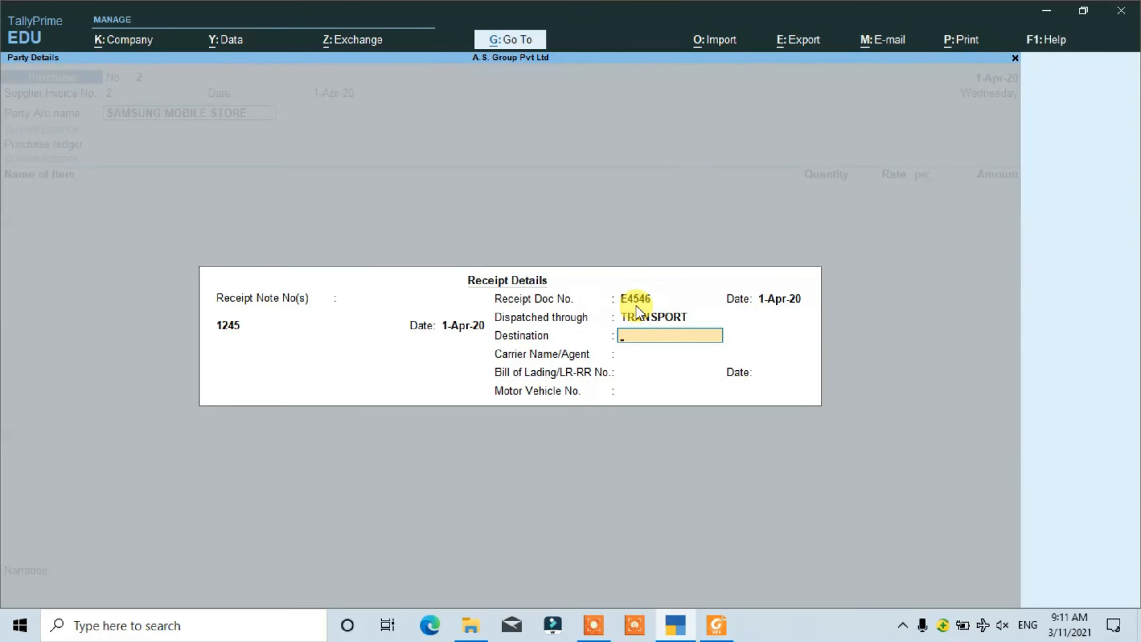
{"action": "type", "text": "GHATAMPUR"}
{"action": "key", "text": "Return"}
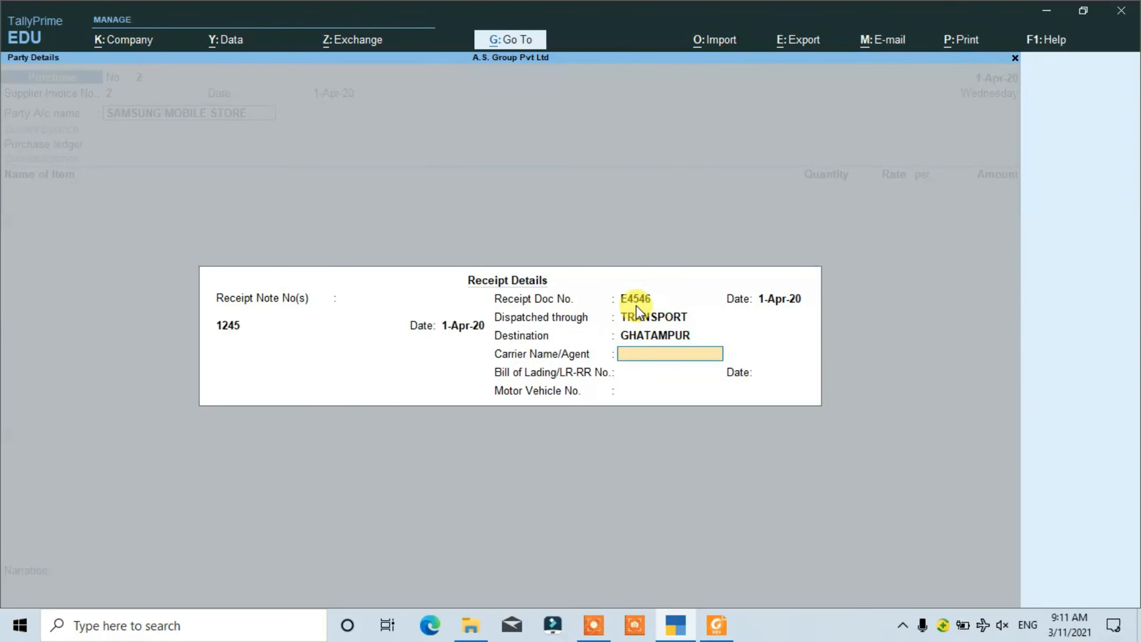
- Copy bill of lading number 343453 from the PDF invoice and return to TallyPrime's receipt details
{"action": "key", "text": "alt+Tab"}
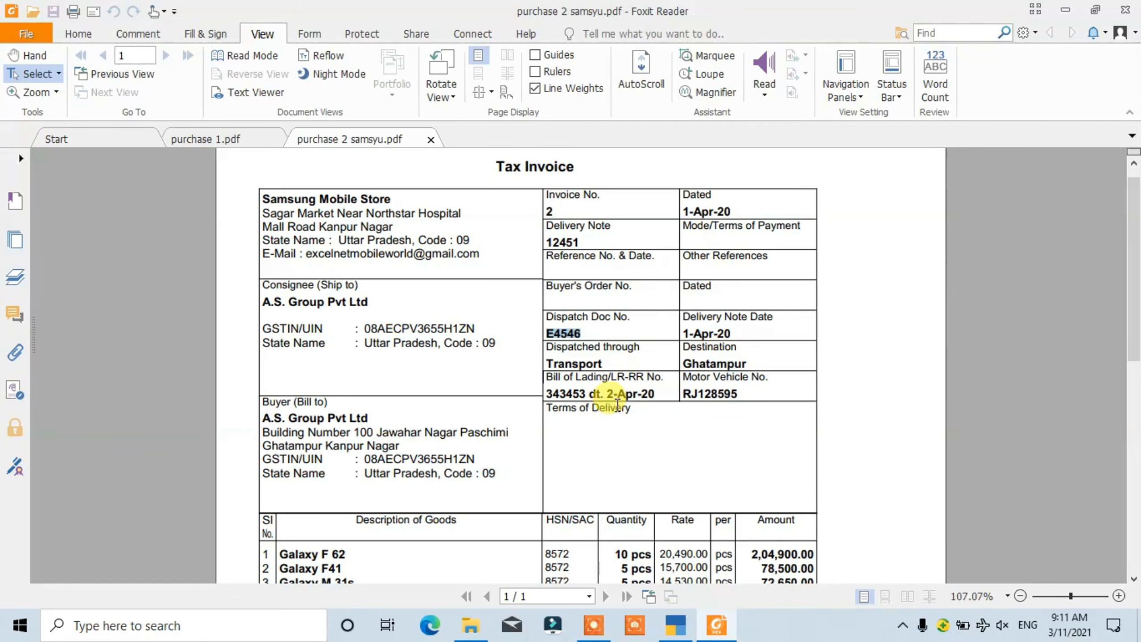
{"action": "left_click", "coordinate": [583, 396]}
{"action": "left_click_drag", "start_coordinate": [583, 395], "coordinate": [541, 397]}
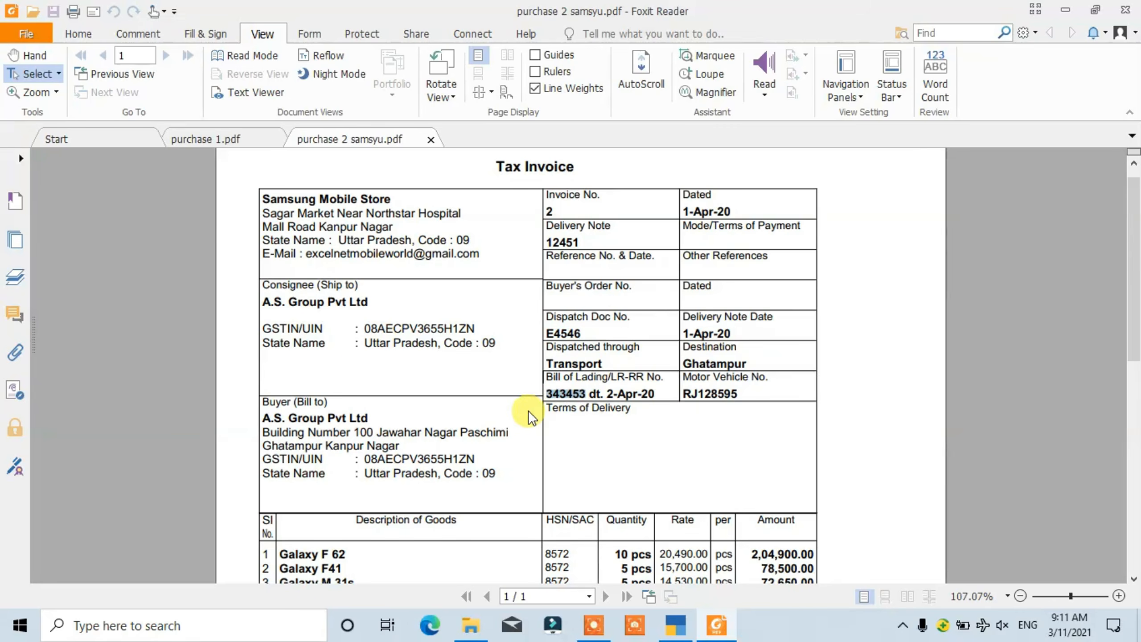
{"action": "key", "text": "ctrl+c"}
{"action": "key", "text": "alt+Tab"}
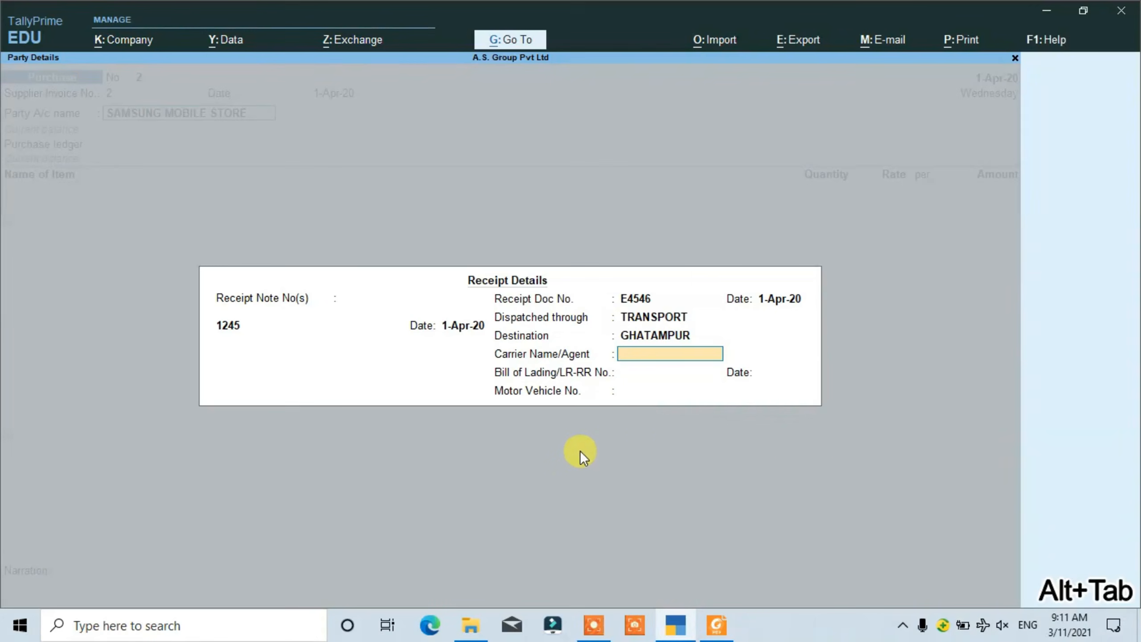
{"action": "key", "text": "ctrl+v"}
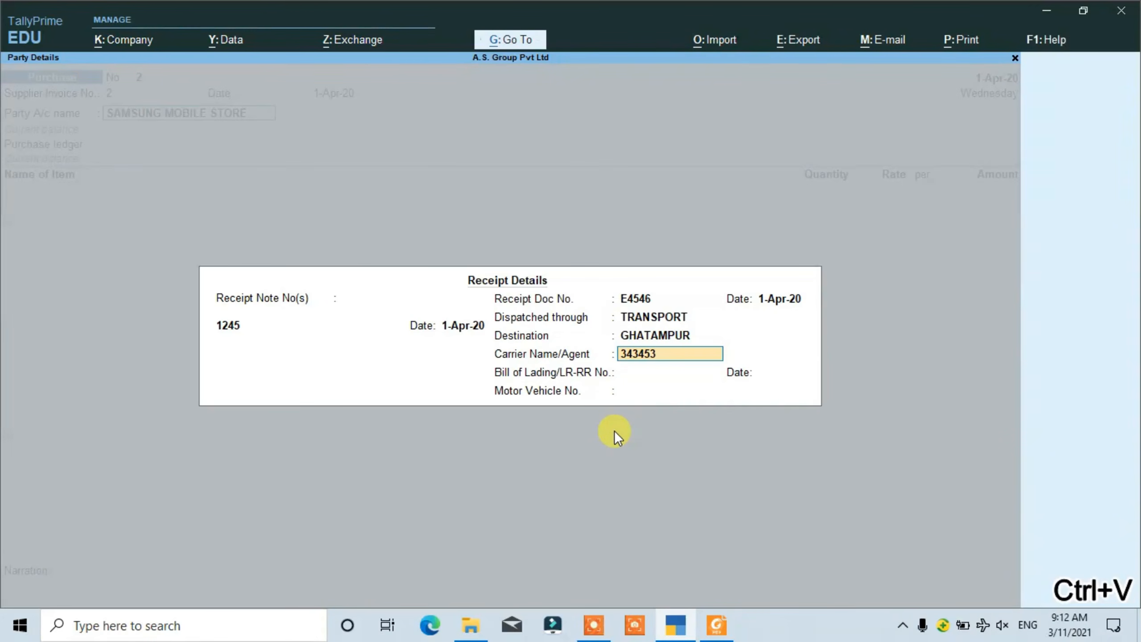
{"action": "key", "text": "Return"}
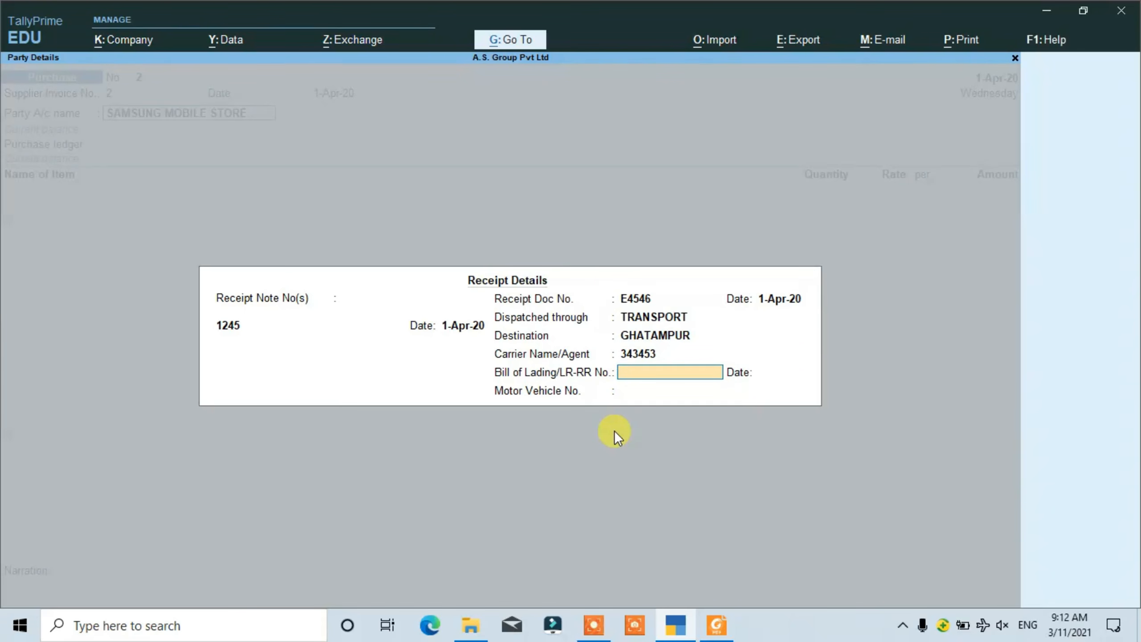
{"action": "key", "text": "alt+Tab"}
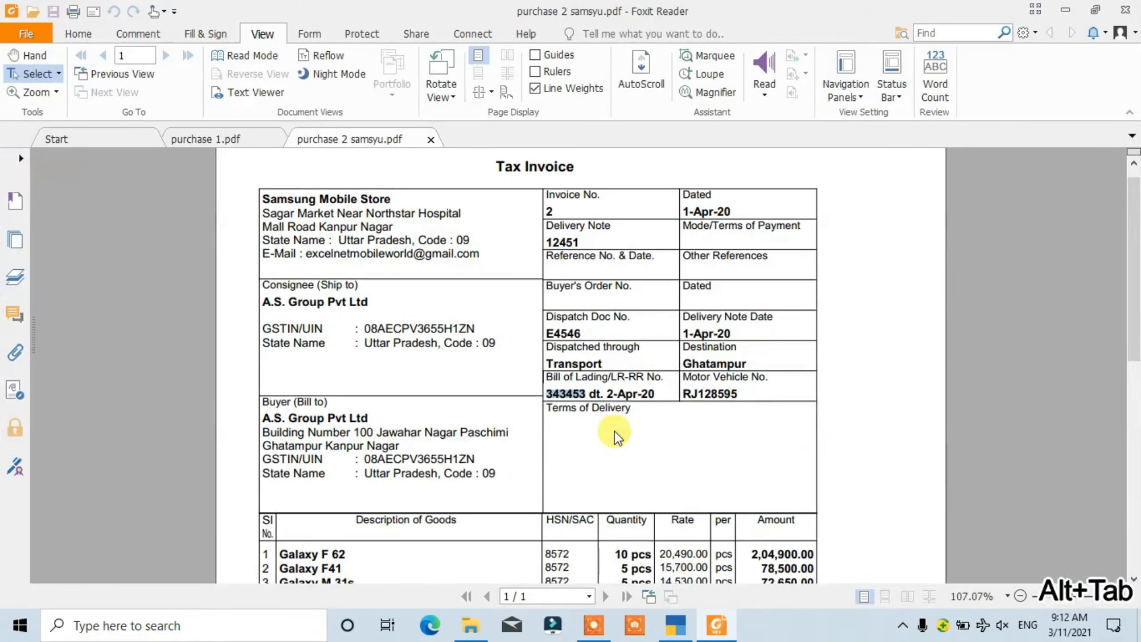
{"action": "key", "text": "alt+Tab"}
{"action": "key", "text": "BackSpace"}
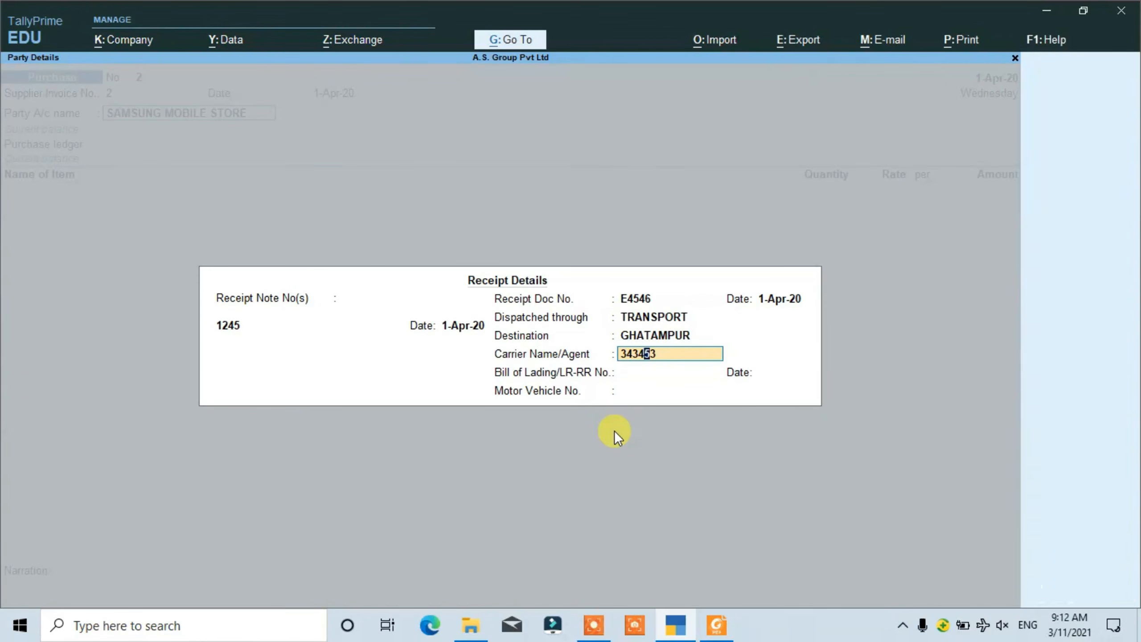
{"action": "key", "text": "BackSpace"}
{"action": "key", "text": "BackSpace"}
{"action": "key", "text": "BackSpace"}
{"action": "key", "text": "BackSpace"}
{"action": "key", "text": "BackSpace"}
{"action": "key", "text": "BackSpace"}
- Paste 343453 as the Bill of Lading/LR-RR number and date it 1-Apr-20, leaving the carrier name empty
{"action": "key", "text": "Return"}
{"action": "key", "text": "ctrl+v"}
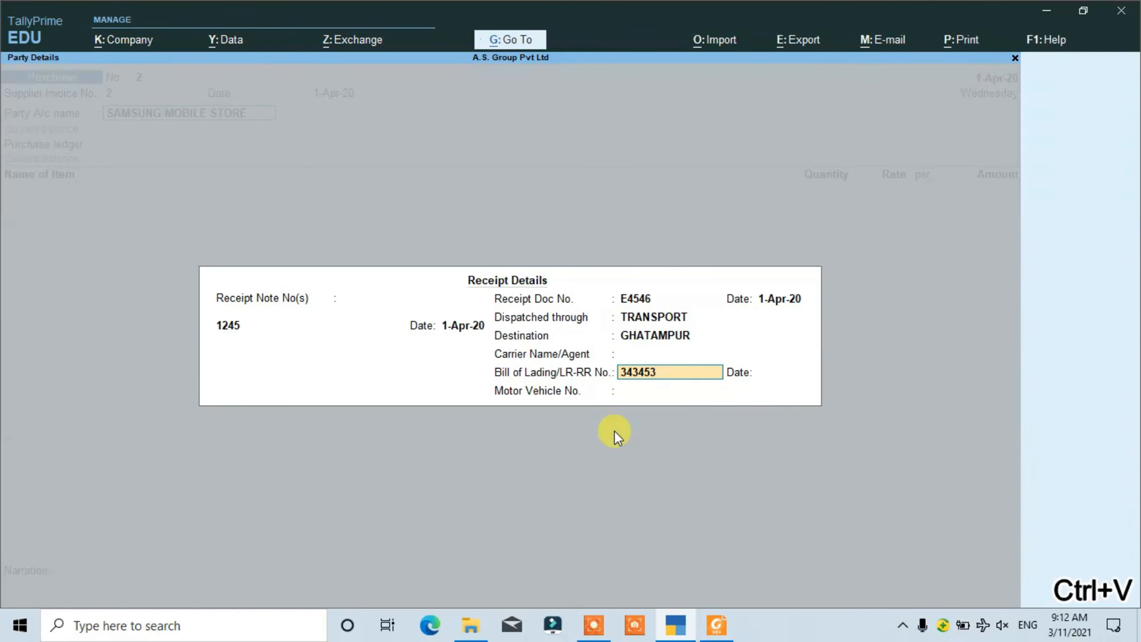
{"action": "key", "text": "Return"}
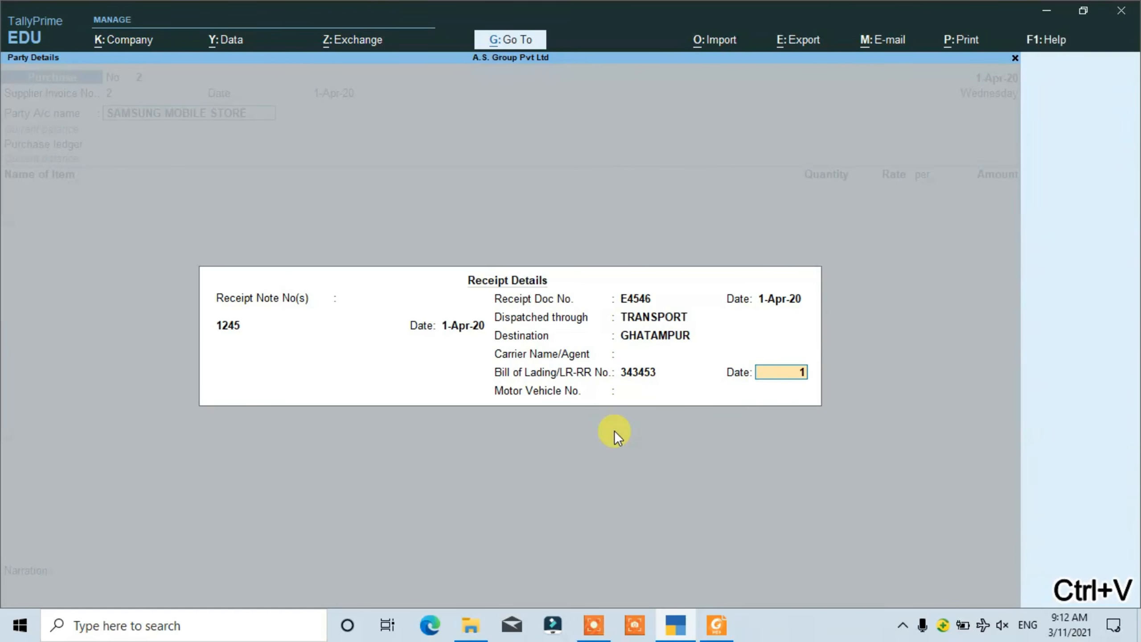
{"action": "type", "text": "1APR"}
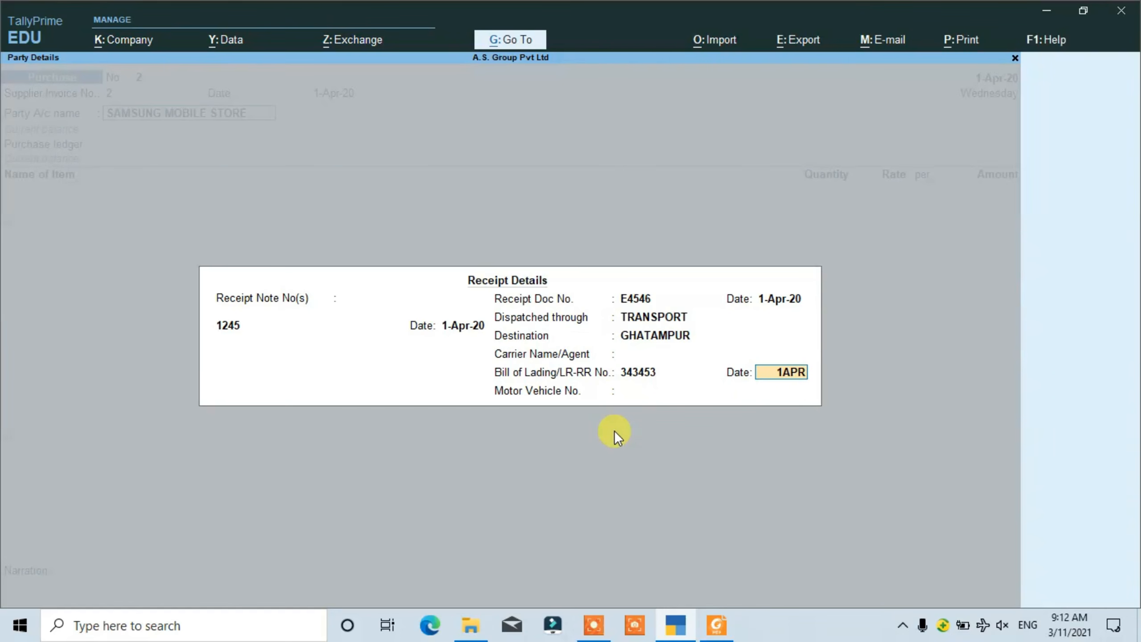
{"action": "type", "text": "20"}
{"action": "key", "text": "Return"}
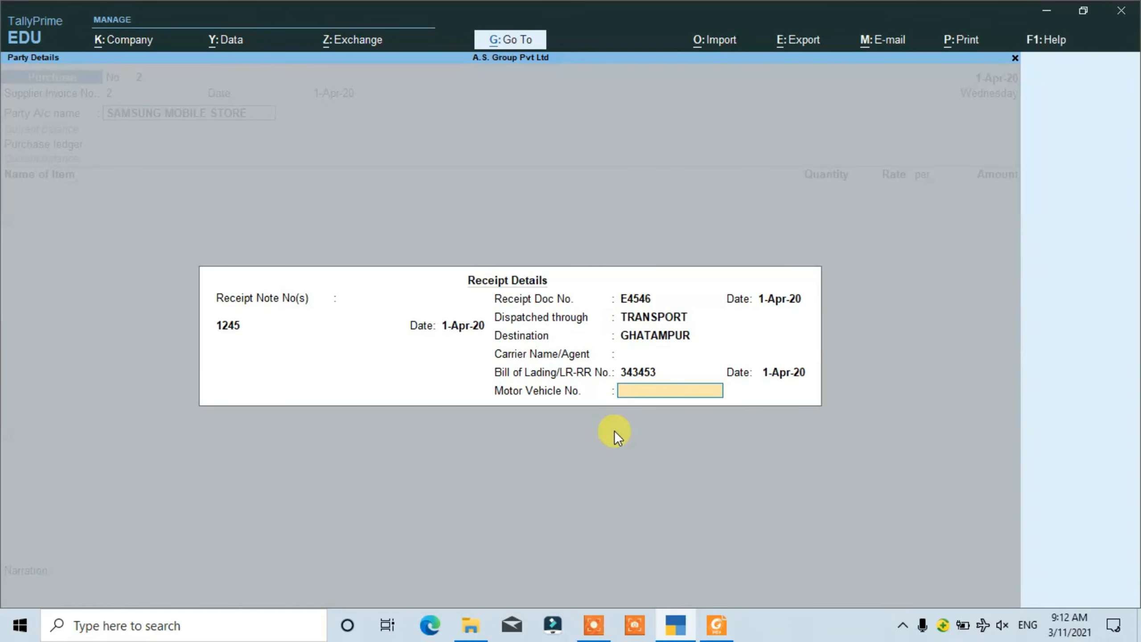
{"action": "key", "text": "alt+Tab"}
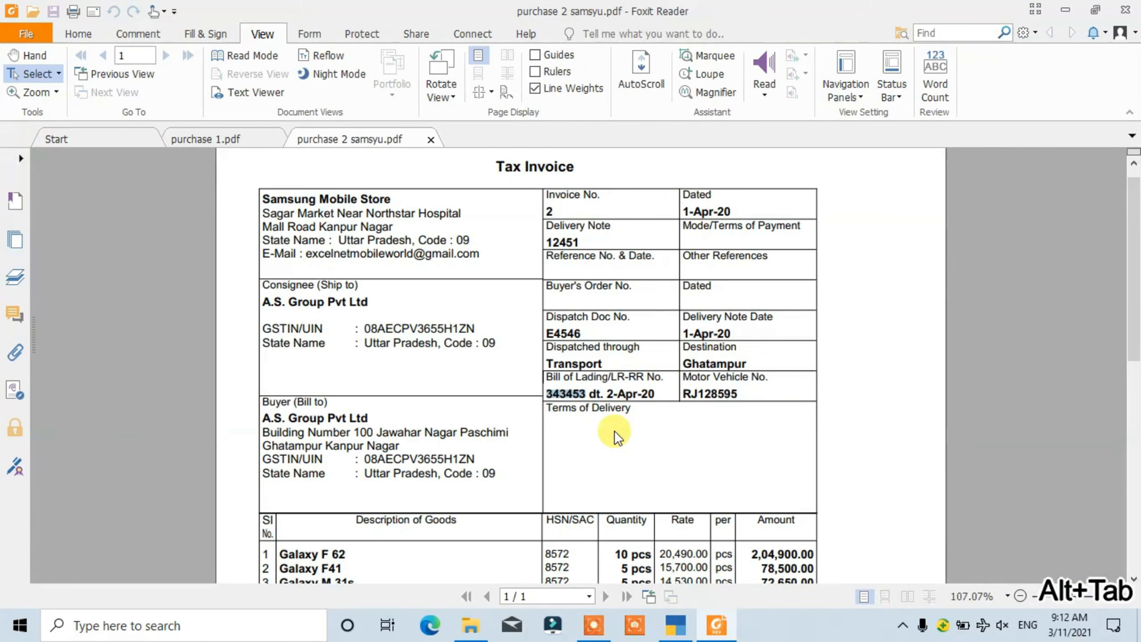
{"action": "left_click_drag", "start_coordinate": [737, 394], "coordinate": [682, 395]}
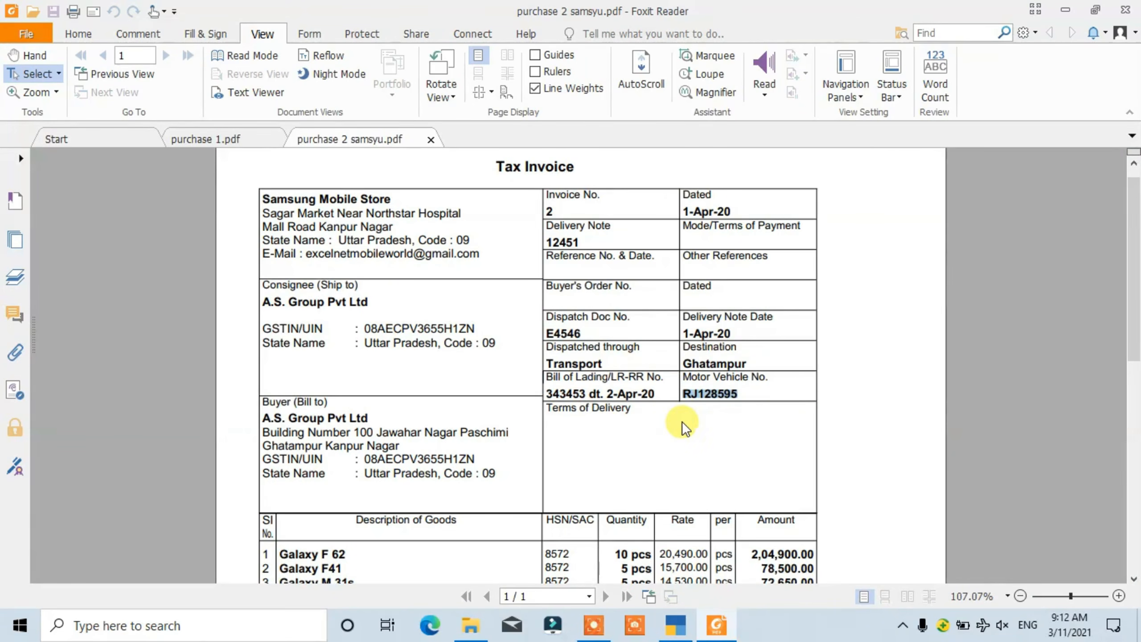
{"action": "key", "text": "ctrl+c"}
{"action": "key", "text": "alt+Tab"}
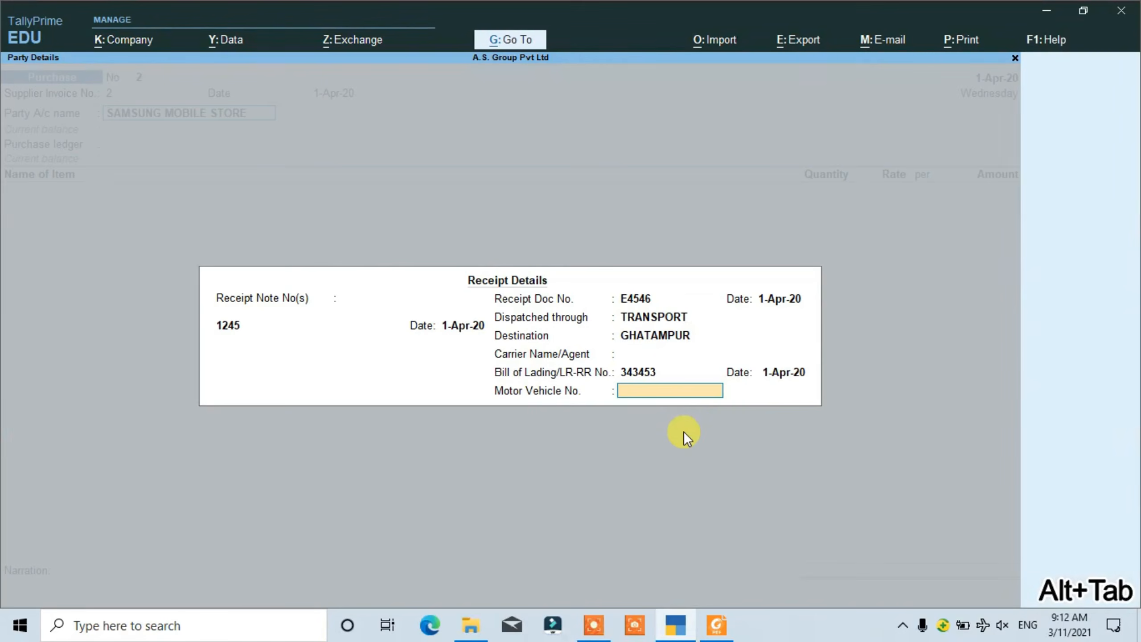
{"action": "key", "text": "ctrl+alt+v"}
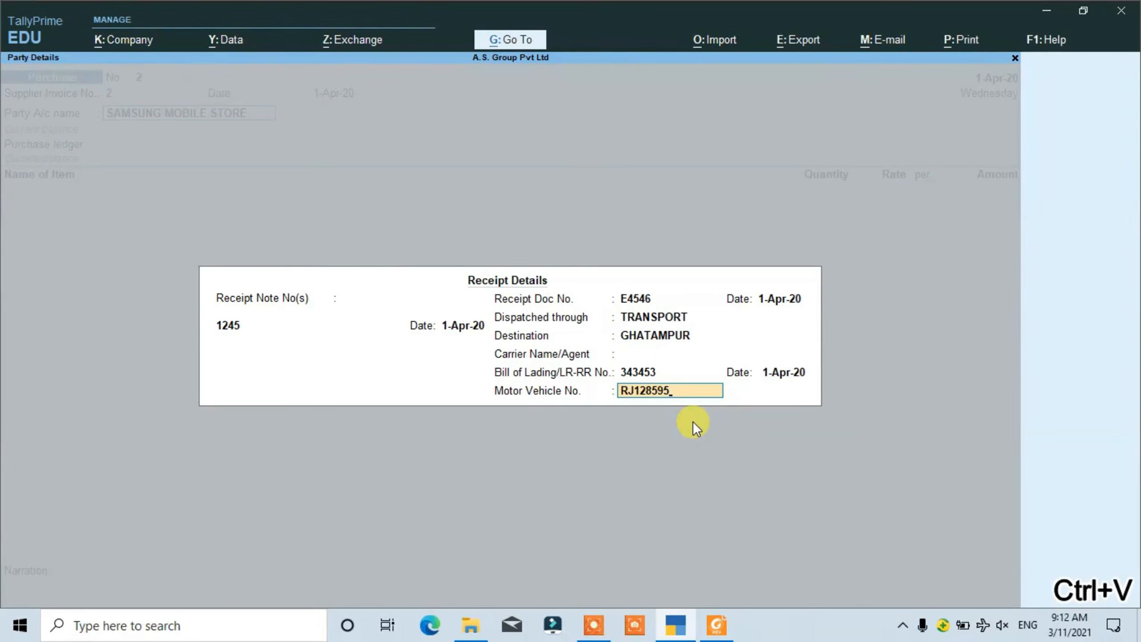
{"action": "key", "text": "Return"}
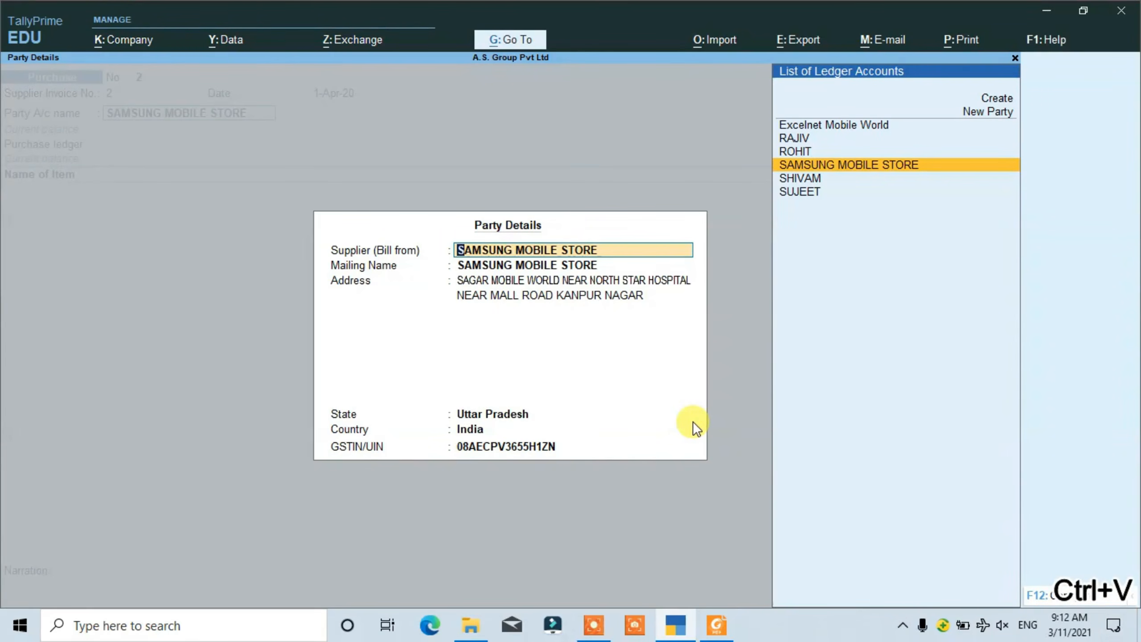
- Accept the SAMSUNG MOBILE STORE party details as filled in and choose Purchase @ 18% as the purchase ledger
{"action": "key", "text": "Return"}
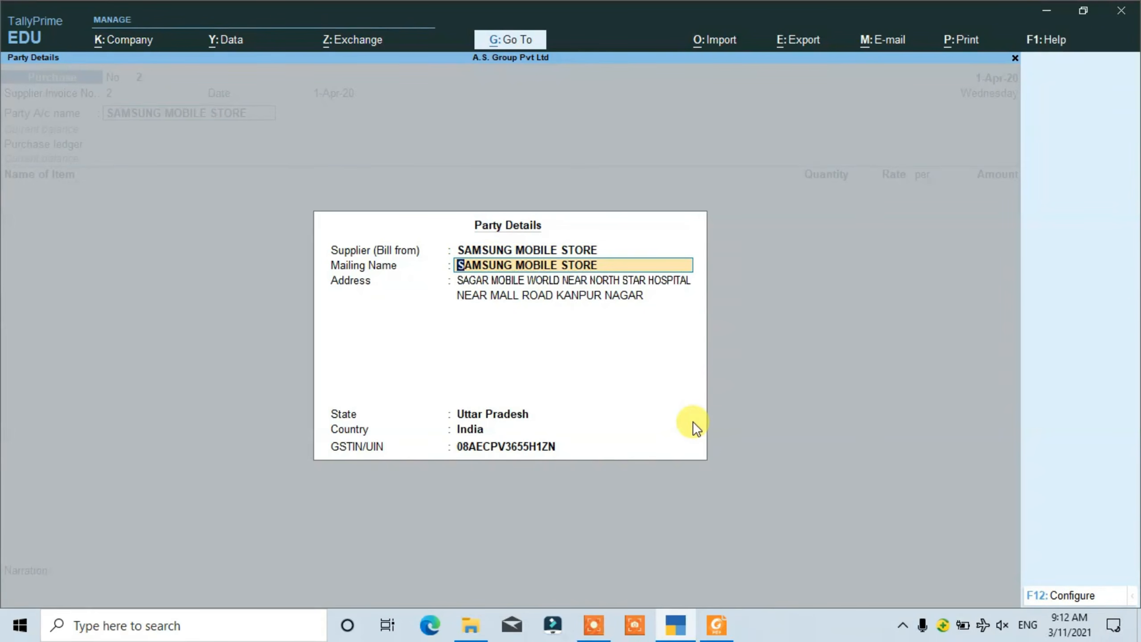
{"action": "key", "text": "Return"}
{"action": "key", "text": "Return"}
{"action": "key", "text": "Return"}
{"action": "key", "text": "Return"}
{"action": "key", "text": "Return"}
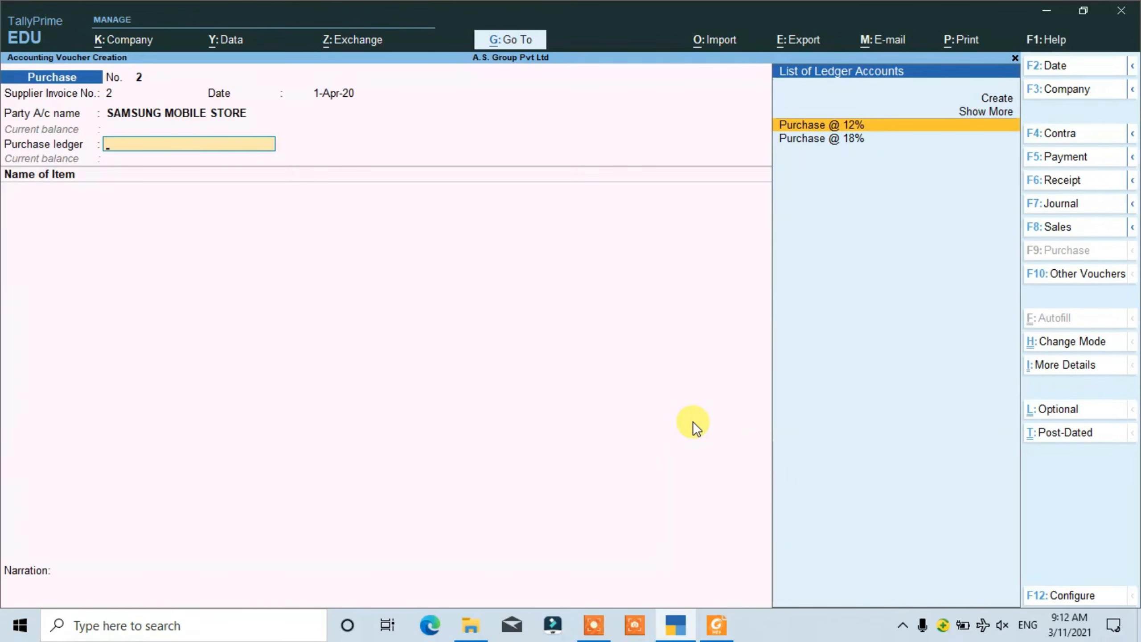
{"action": "key", "text": "Down"}
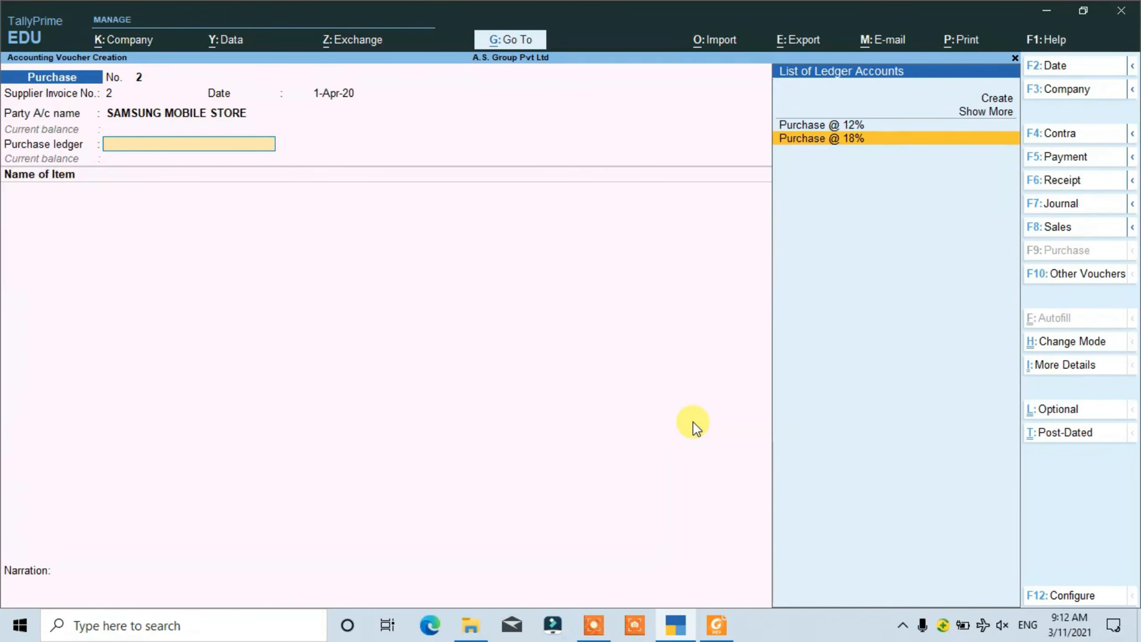
{"action": "key", "text": "Return"}
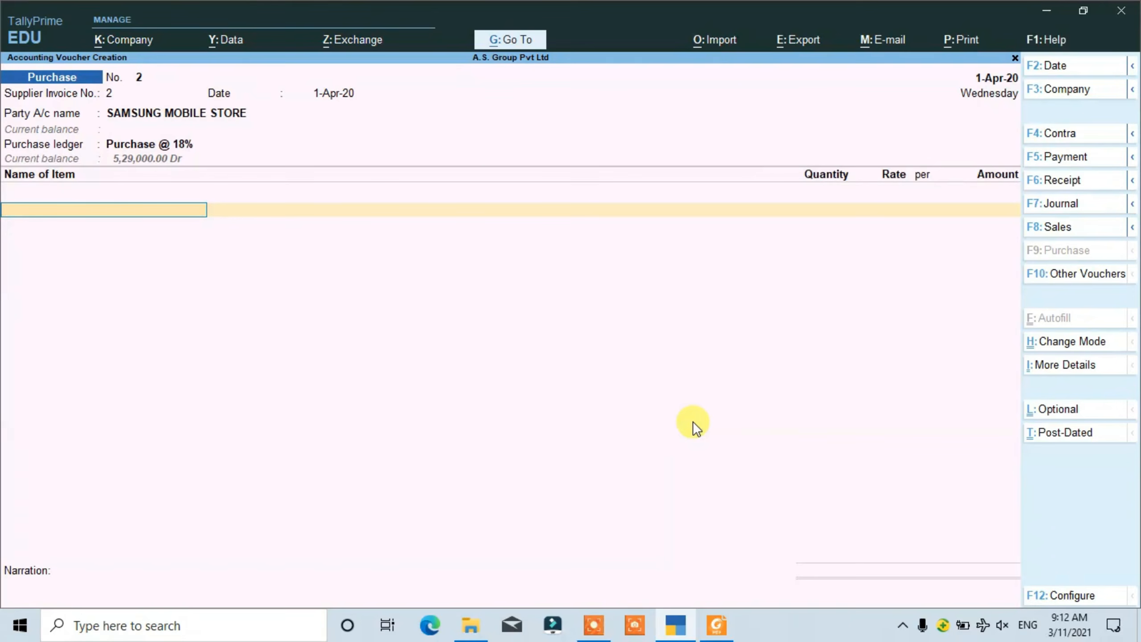
{"action": "type", "text": "S"}
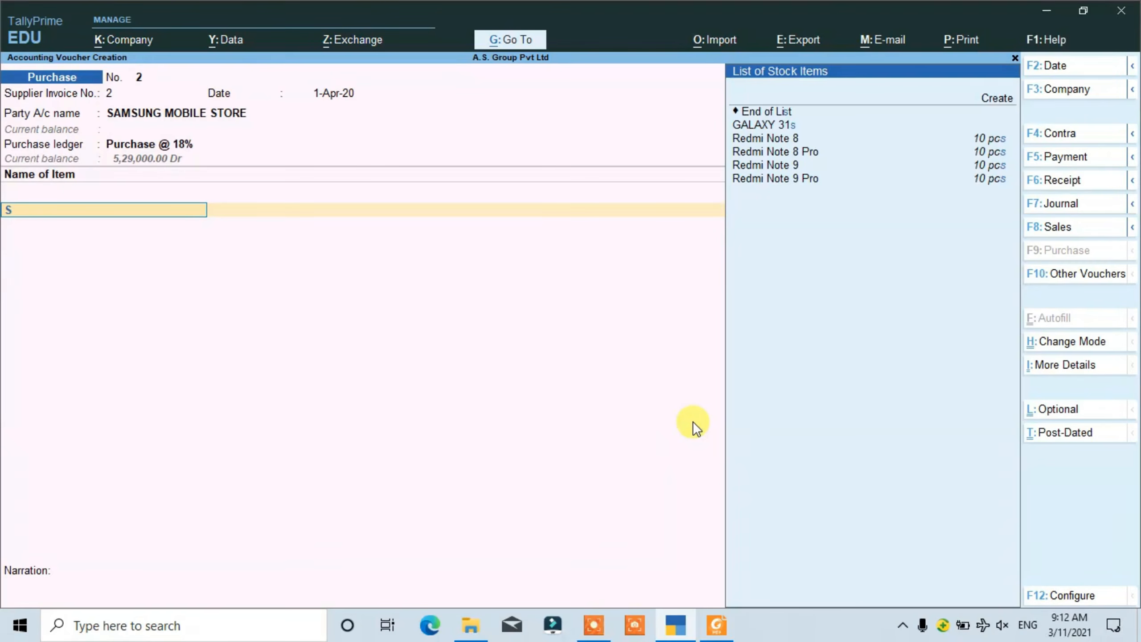
{"action": "key", "text": "Down"}
{"action": "key", "text": "Down"}
{"action": "key", "text": "Down"}
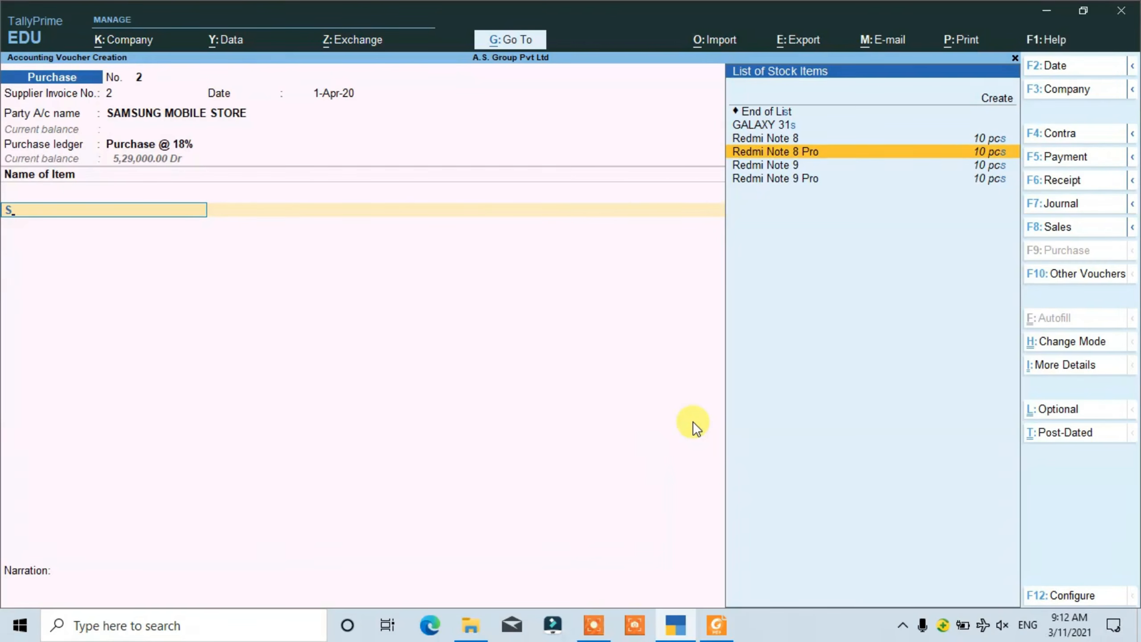
{"action": "key", "text": "Up"}
{"action": "key", "text": "Up"}
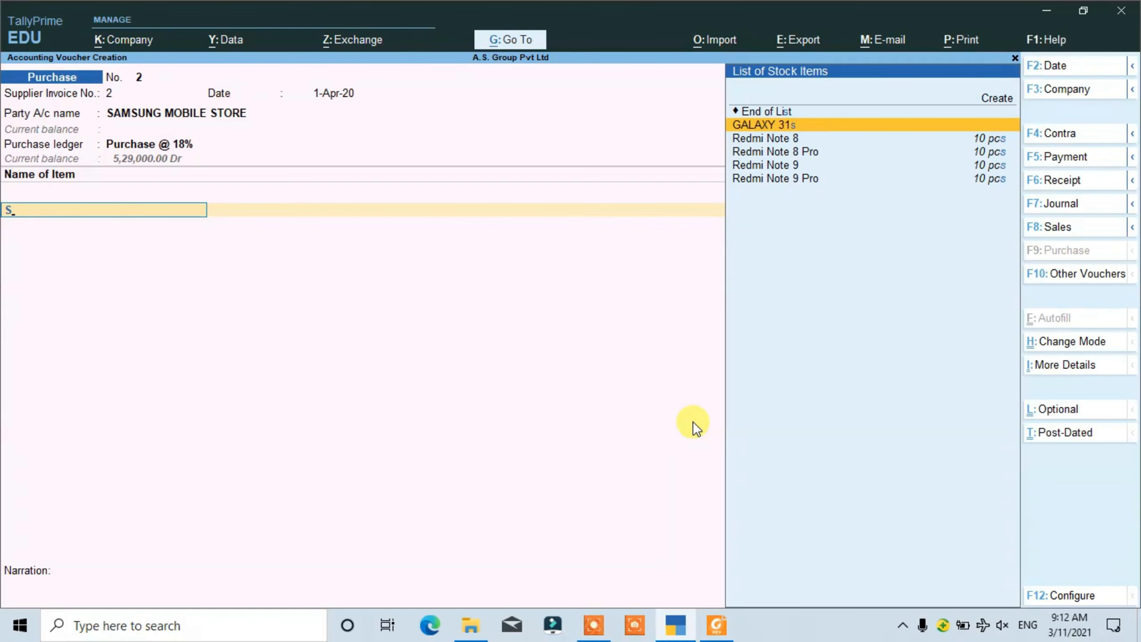
{"action": "key", "text": "BackSpace"}
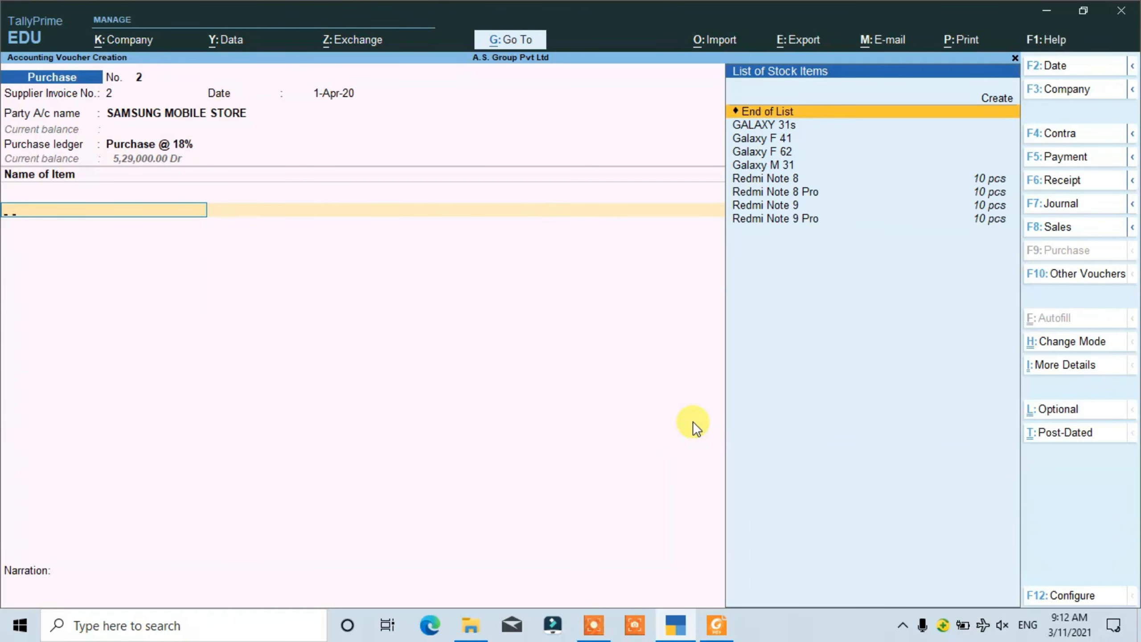
- Choose Galaxy F 62 as the first stock item of the purchase voucher
{"action": "type", "text": "G"}
{"action": "key", "text": "Down"}
{"action": "key", "text": "Down"}
{"action": "key", "text": "Down"}
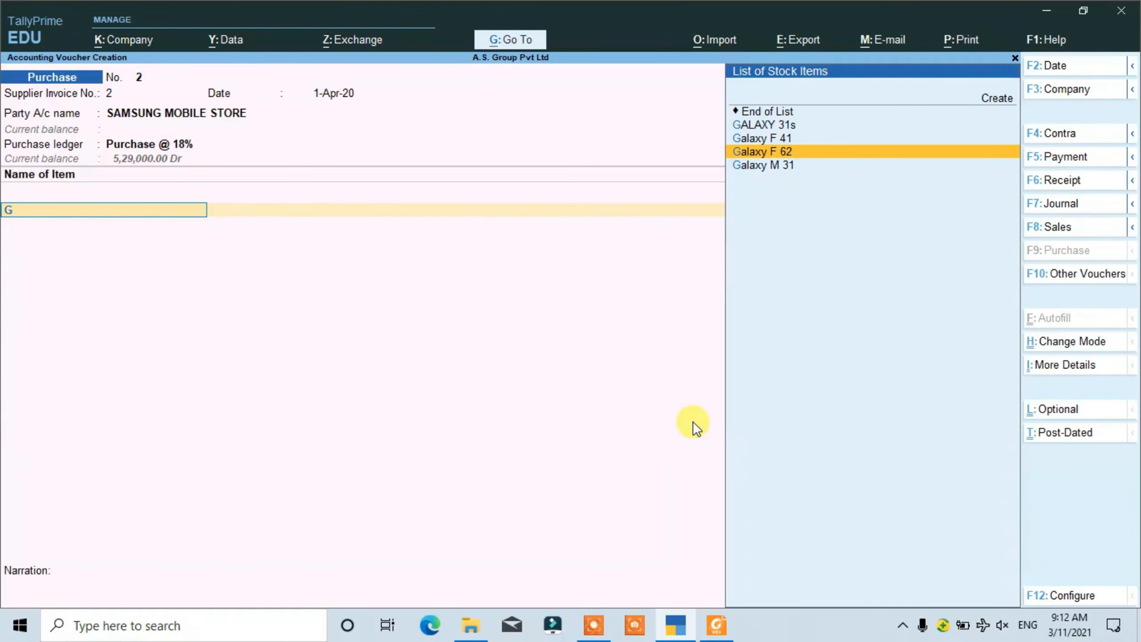
{"action": "key", "text": "Up"}
{"action": "key", "text": "Up"}
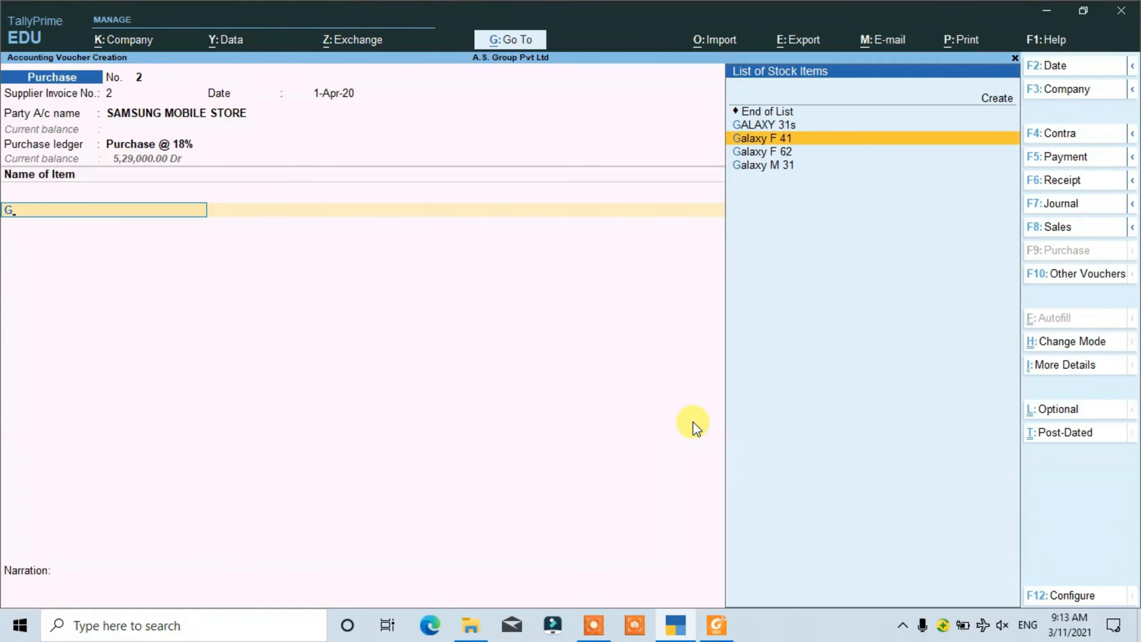
{"action": "key", "text": "Down"}
{"action": "key", "text": "Return"}
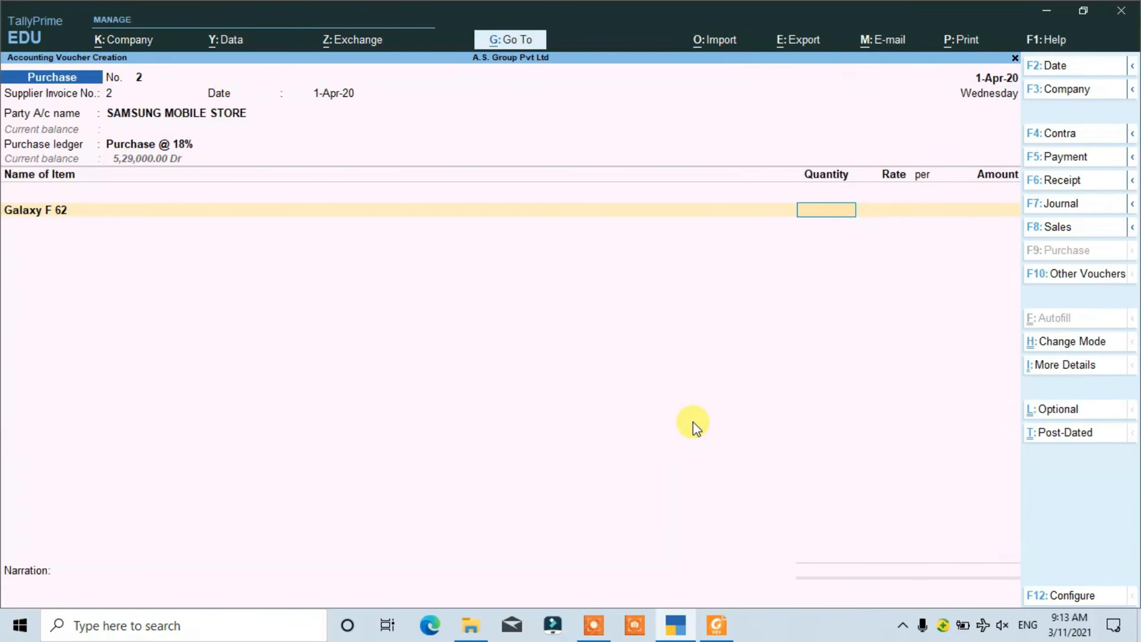
- Check the Galaxy F 62 line in the PDF invoice, then enter 10 pcs at a rate of 20,490 in TallyPrime
{"action": "key", "text": "alt+Tab"}
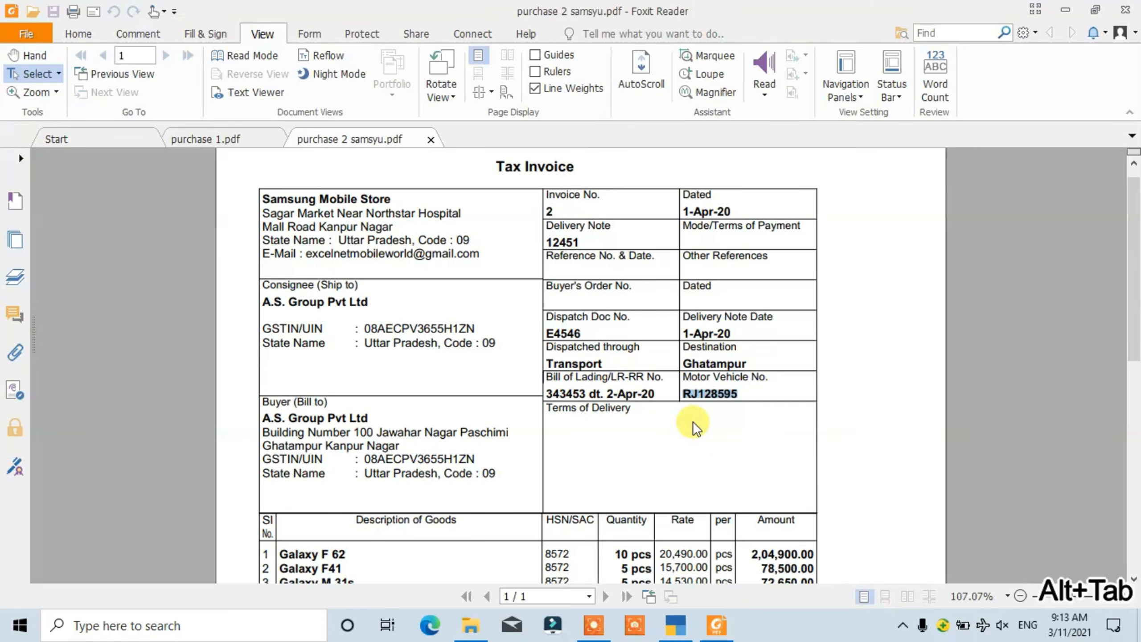
{"action": "key", "text": "Down"}
{"action": "key", "text": "Down"}
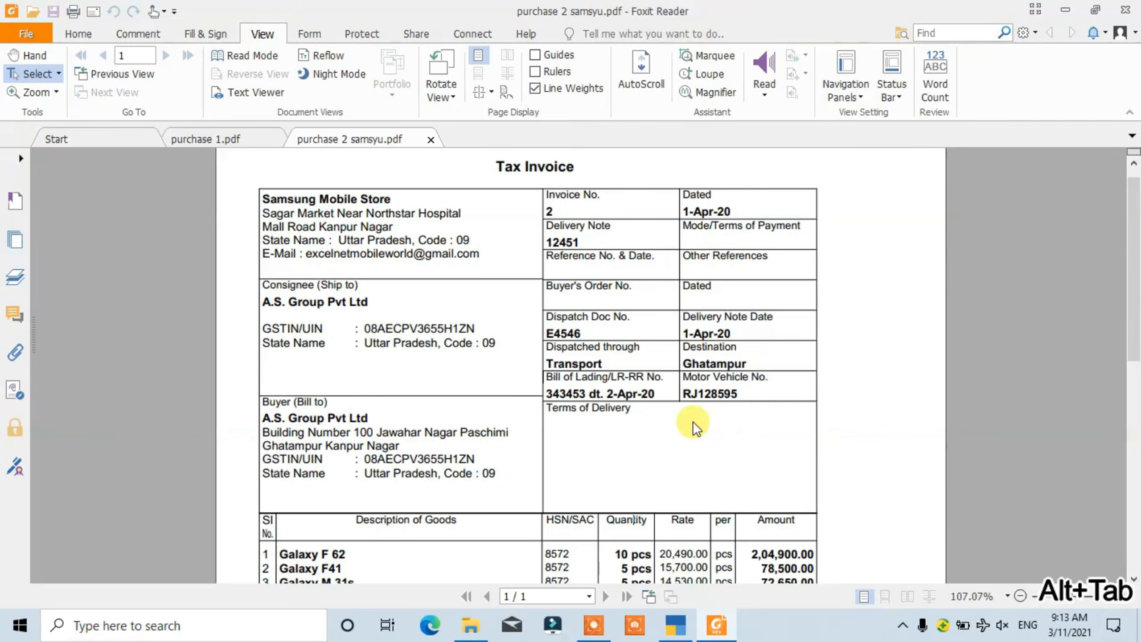
{"action": "scroll", "coordinate": [692, 467], "scroll_direction": "down", "scroll_amount": 1}
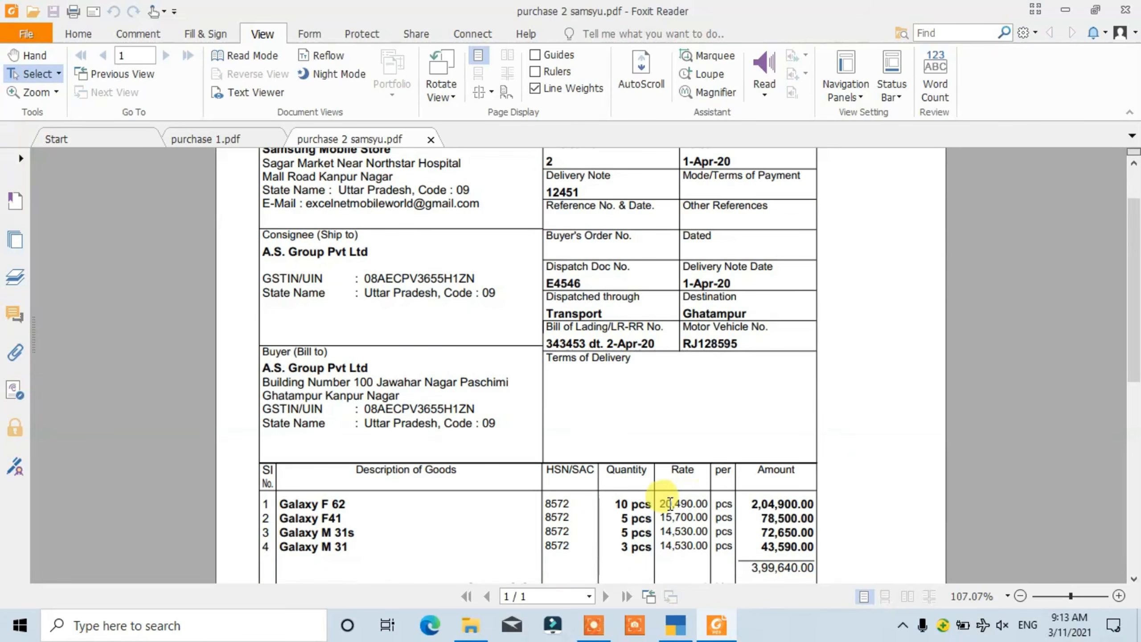
{"action": "key", "text": "alt+Tab"}
{"action": "type", "text": "10"}
{"action": "key", "text": "Return"}
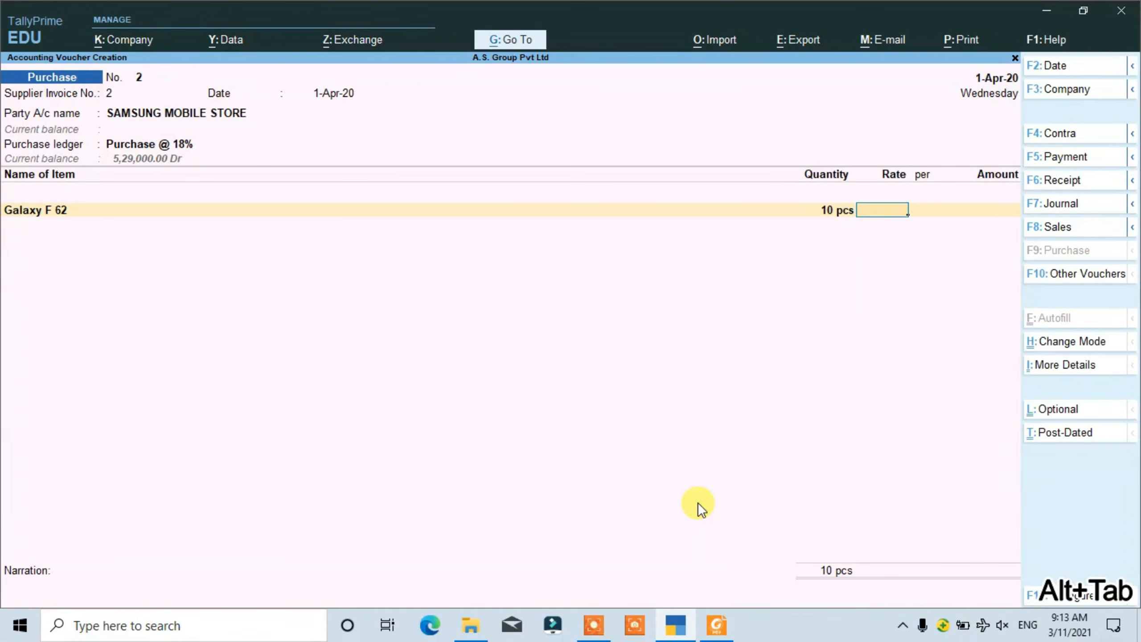
{"action": "type", "text": "20490"}
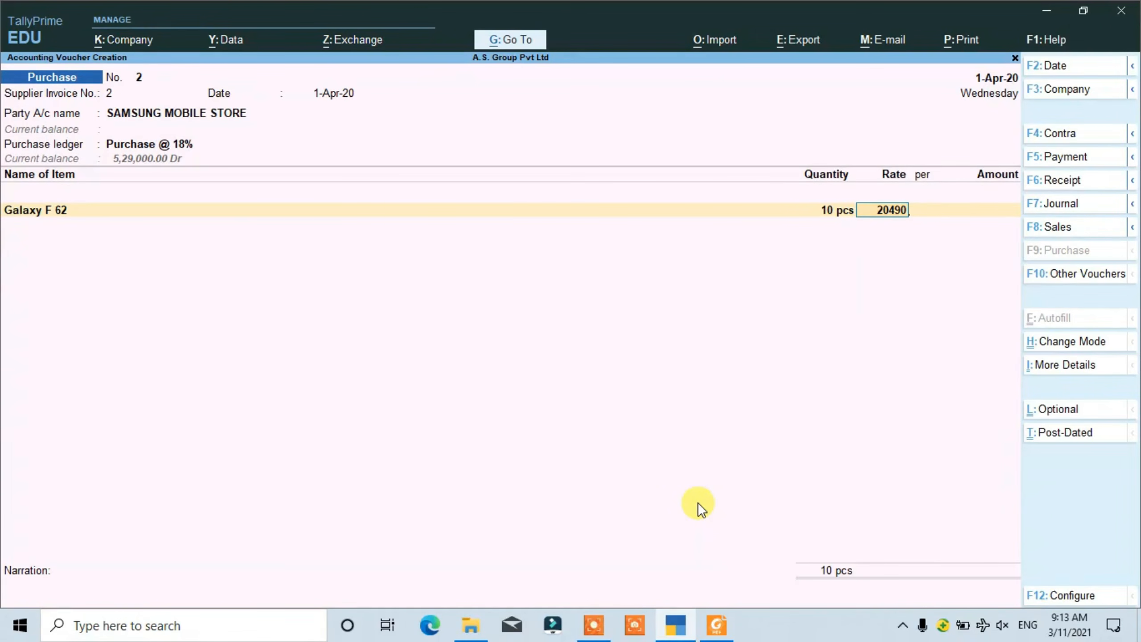
{"action": "key", "text": "Return"}
{"action": "key", "text": "Return"}
{"action": "key", "text": "Return"}
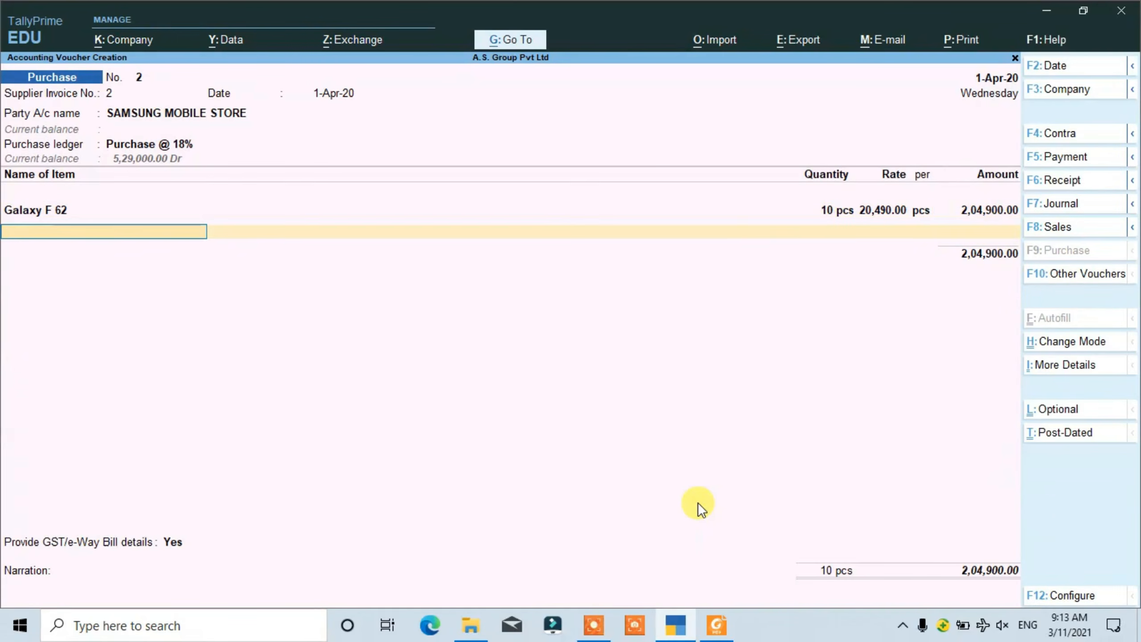
- Choose GALAXY 31s as the second stock item of the purchase voucher
{"action": "type", "text": "G"}
{"action": "key", "text": "Down"}
{"action": "key", "text": "Down"}
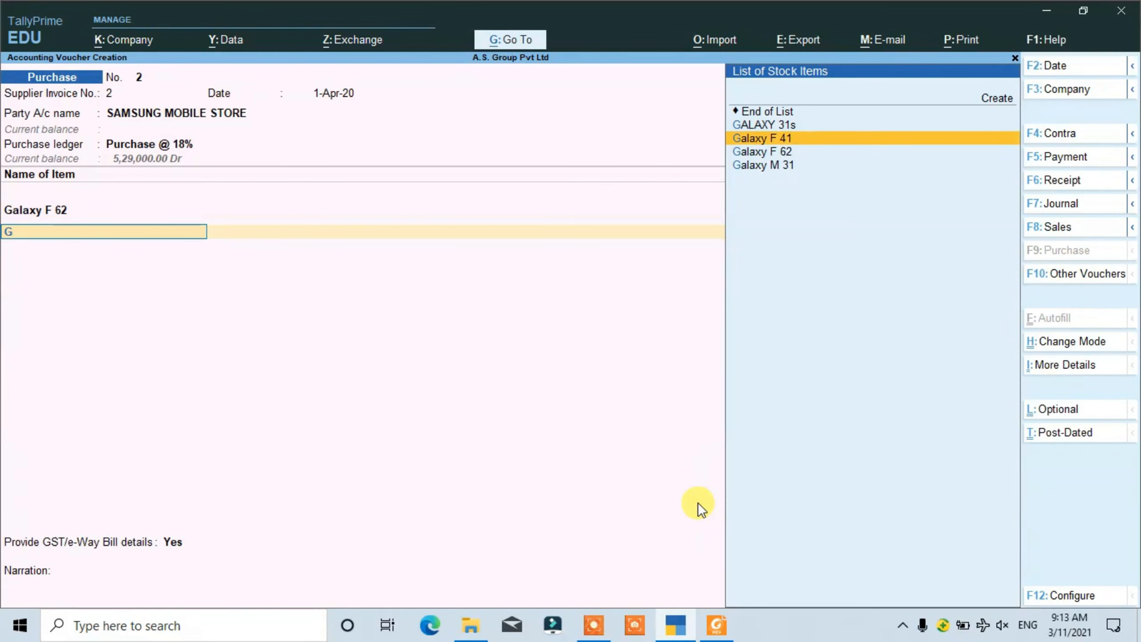
{"action": "key", "text": "Down"}
{"action": "key", "text": "Up"}
{"action": "key", "text": "Up"}
{"action": "key", "text": "Up"}
{"action": "key", "text": "Return"}
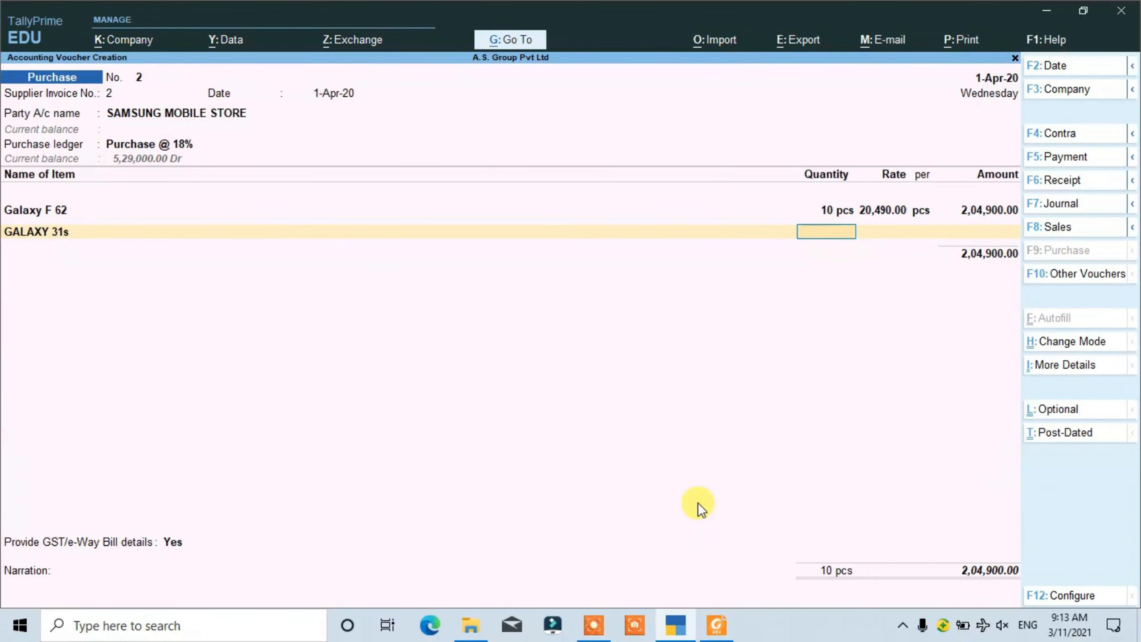
- Check the Galaxy M 31s line in the PDF invoice, then enter 5 pcs at a rate of 14,530 for GALAXY 31s in TallyPrime
{"action": "key", "text": "alt+Tab"}
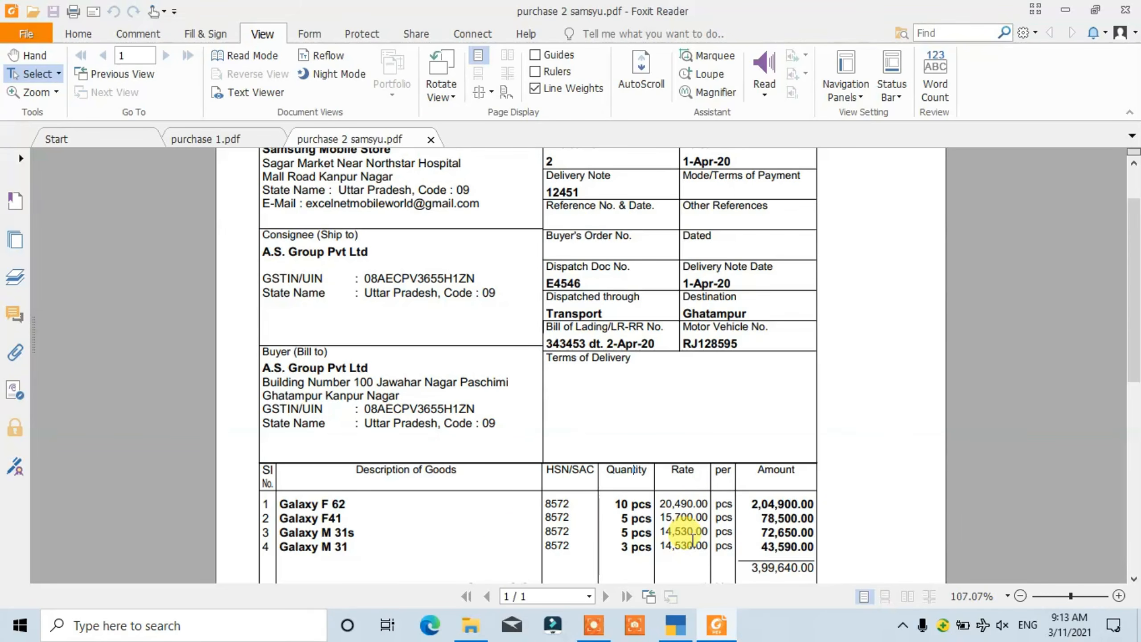
{"action": "key", "text": "alt+Tab"}
{"action": "type", "text": "5"}
{"action": "key", "text": "Return"}
{"action": "type", "text": "14530"}
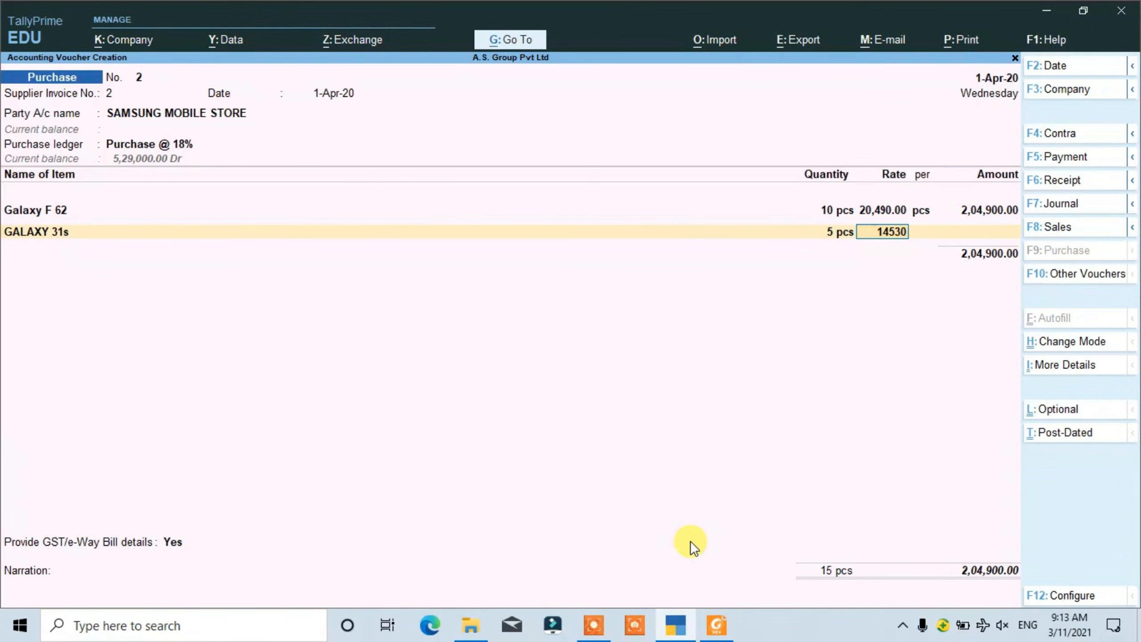
{"action": "key", "text": "Return"}
{"action": "key", "text": "Return"}
{"action": "key", "text": "Return"}
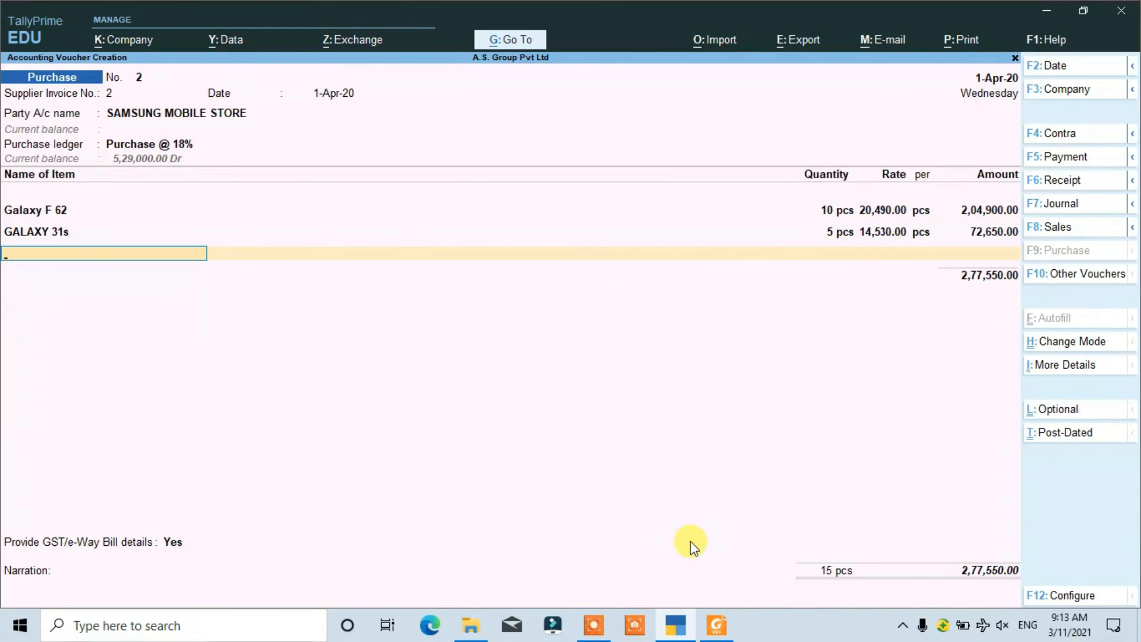
- Choose Galaxy M 31 as the third stock item of the purchase voucher
{"action": "type", "text": "G"}
{"action": "key", "text": "Down"}
{"action": "key", "text": "Down"}
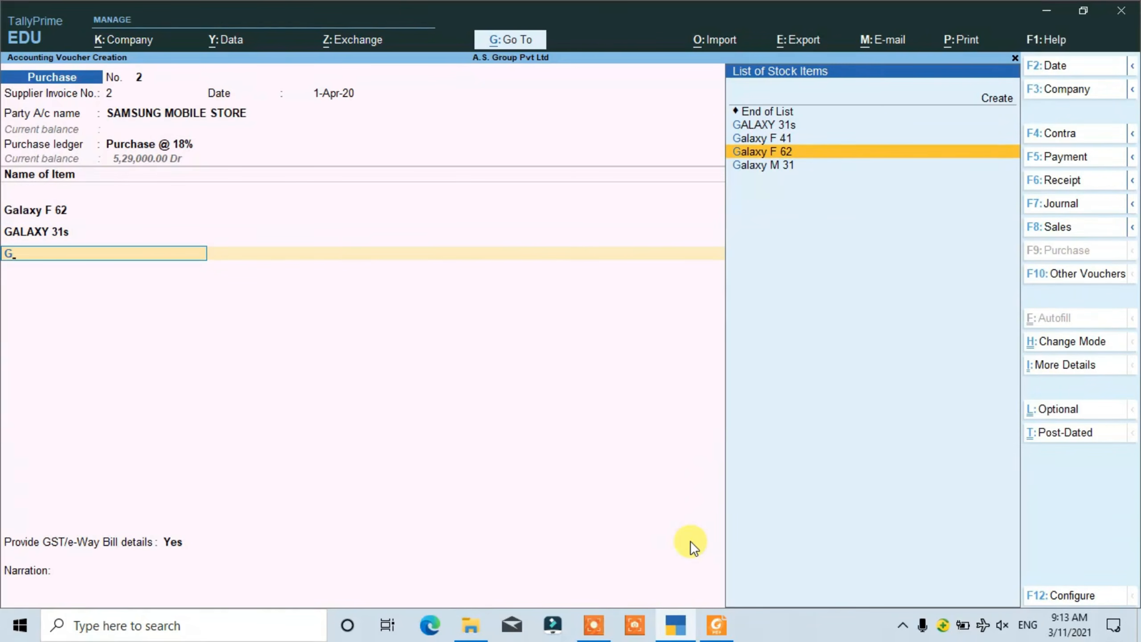
{"action": "key", "text": "Down"}
{"action": "key", "text": "Return"}
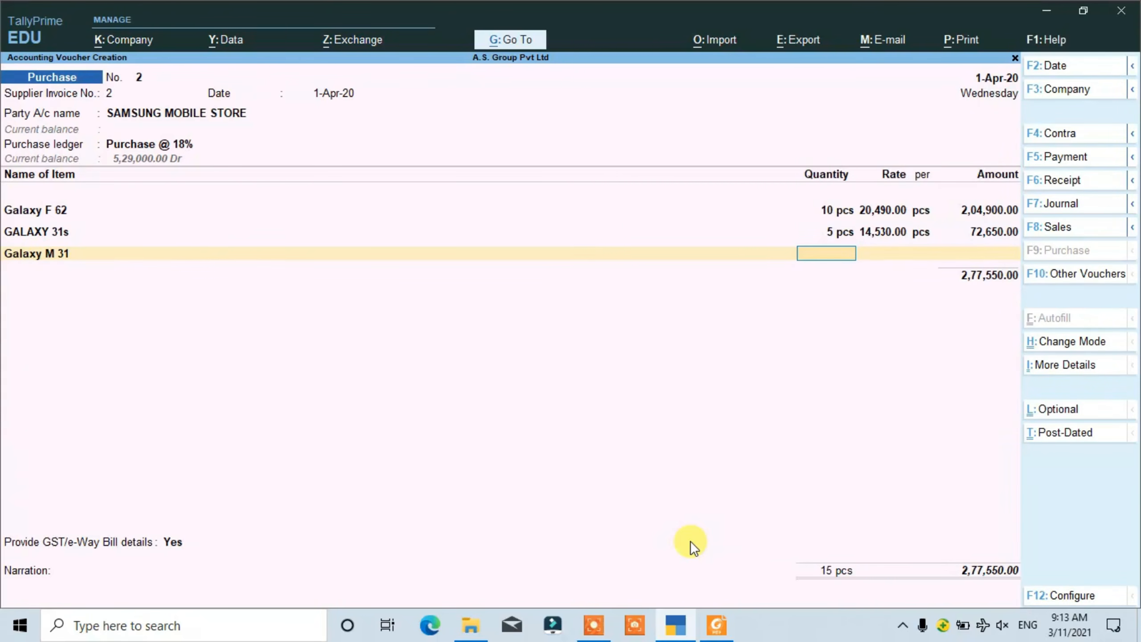
- Check the Galaxy M 31 line in the PDF invoice, then enter 3 pcs at a rate of 14,530 in TallyPrime
{"action": "key", "text": "alt+Tab"}
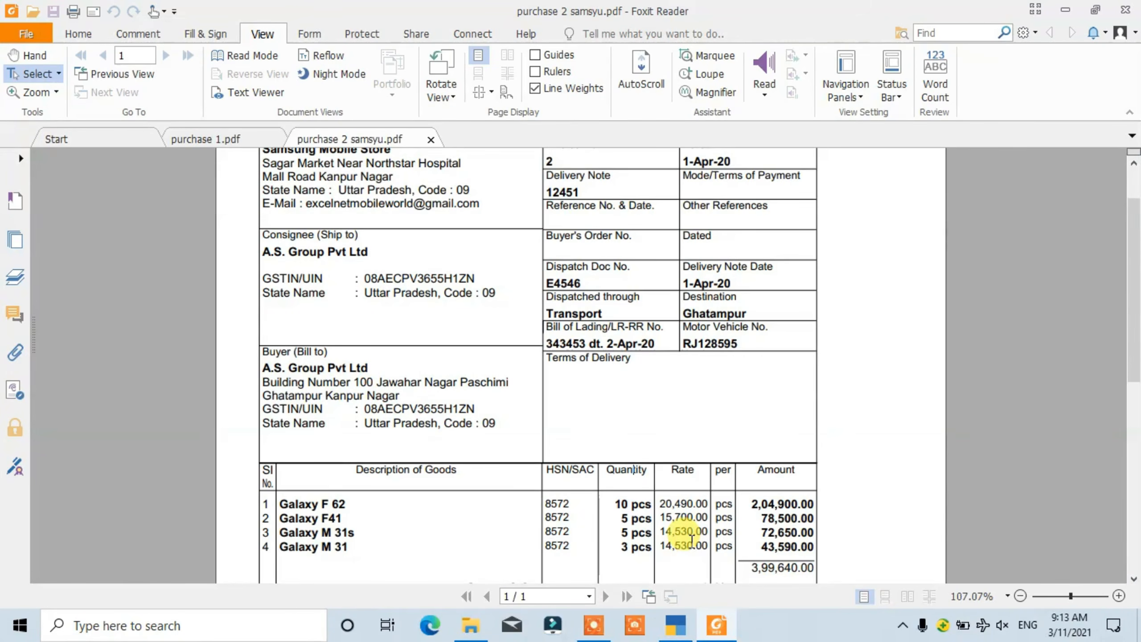
{"action": "key", "text": "alt+Tab"}
{"action": "type", "text": "3"}
{"action": "key", "text": "Return"}
{"action": "type", "text": "14530"}
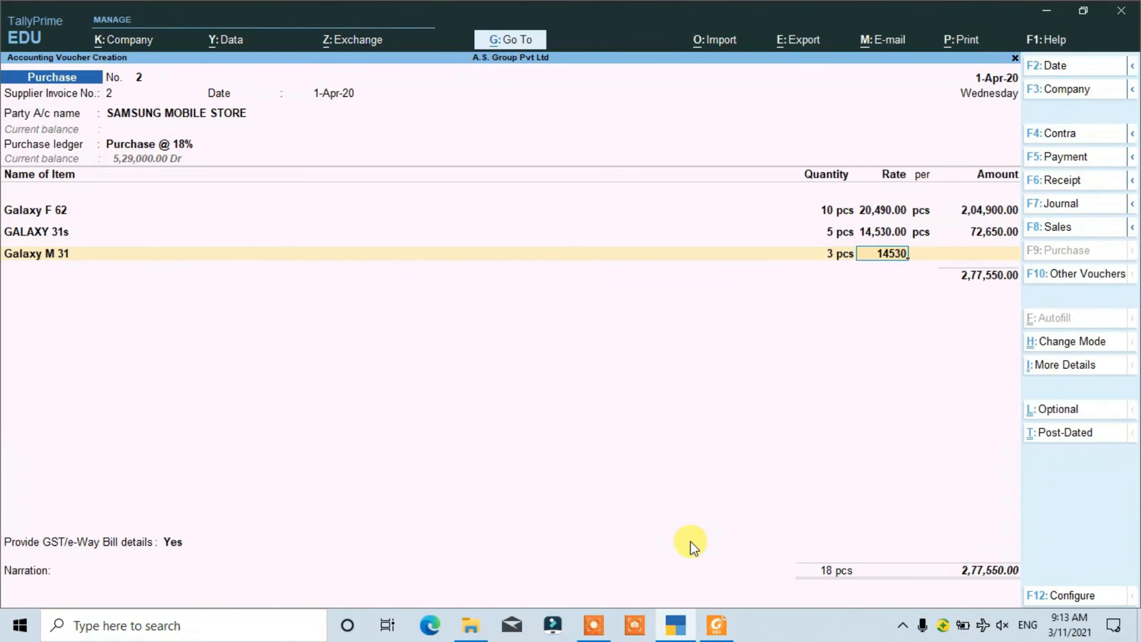
{"action": "key", "text": "Return"}
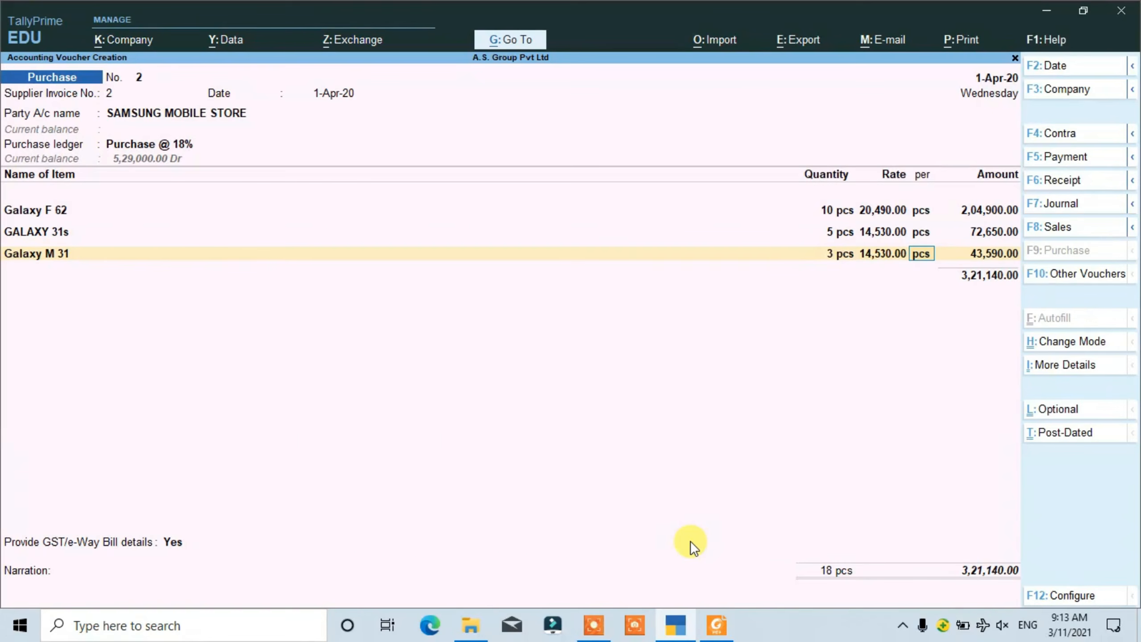
{"action": "key", "text": "Return"}
- Choose Galaxy F 41 as the fourth stock item of the purchase voucher
{"action": "type", "text": "G"}
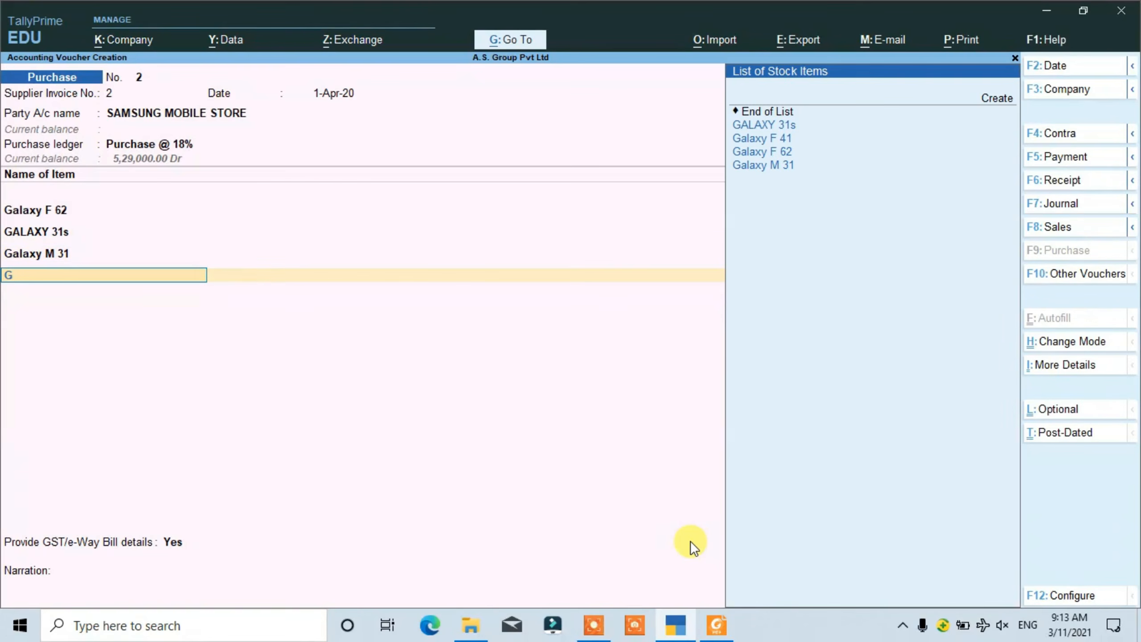
{"action": "key", "text": "Down"}
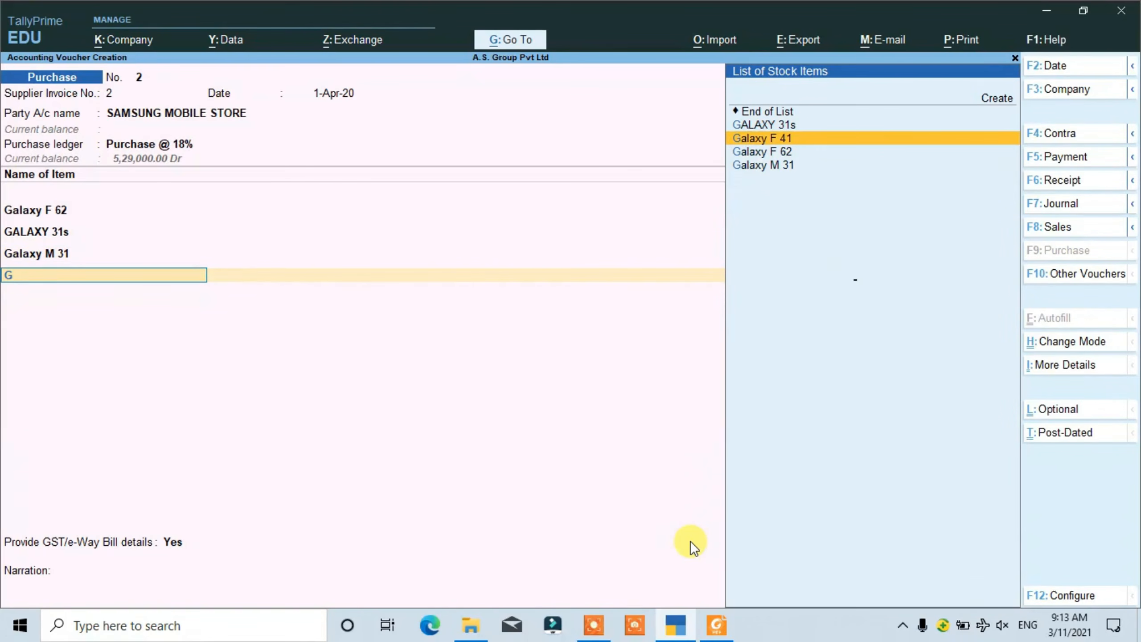
{"action": "key", "text": "Return"}
{"action": "key", "text": "alt+Tab"}
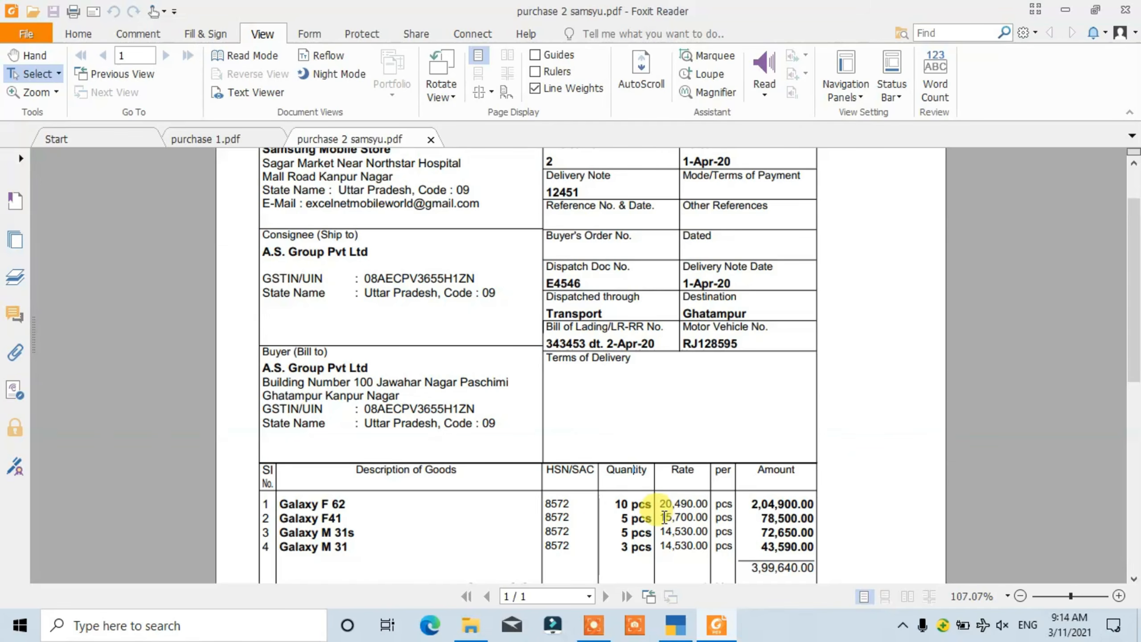
{"action": "left_click_drag", "start_coordinate": [662, 518], "coordinate": [702, 518]}
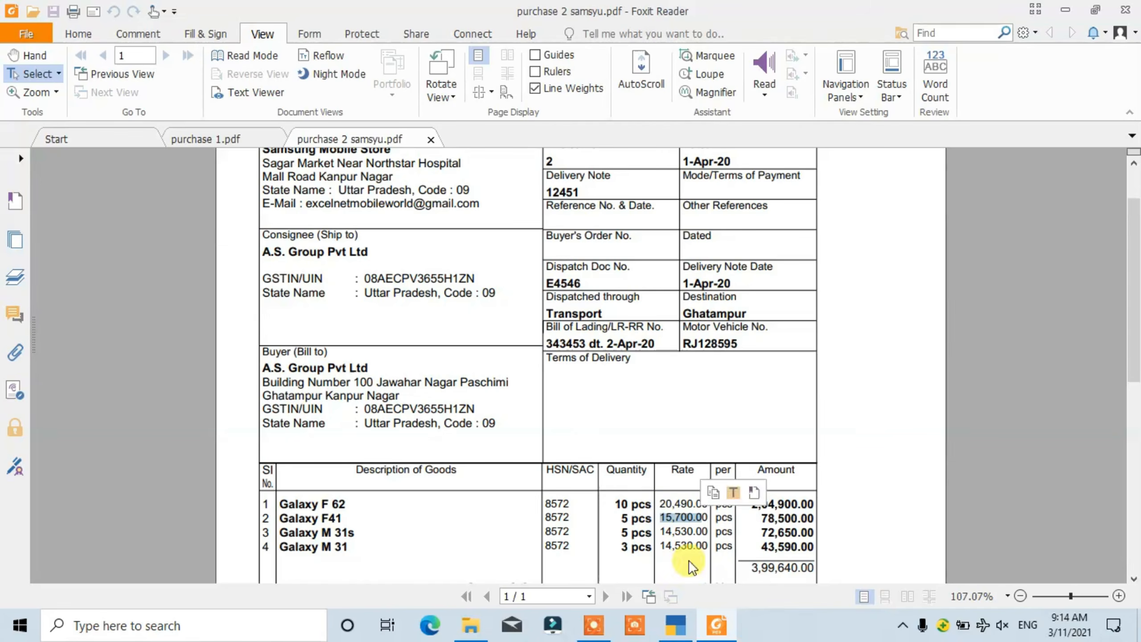
{"action": "key", "text": "alt+Tab"}
{"action": "type", "text": "1"}
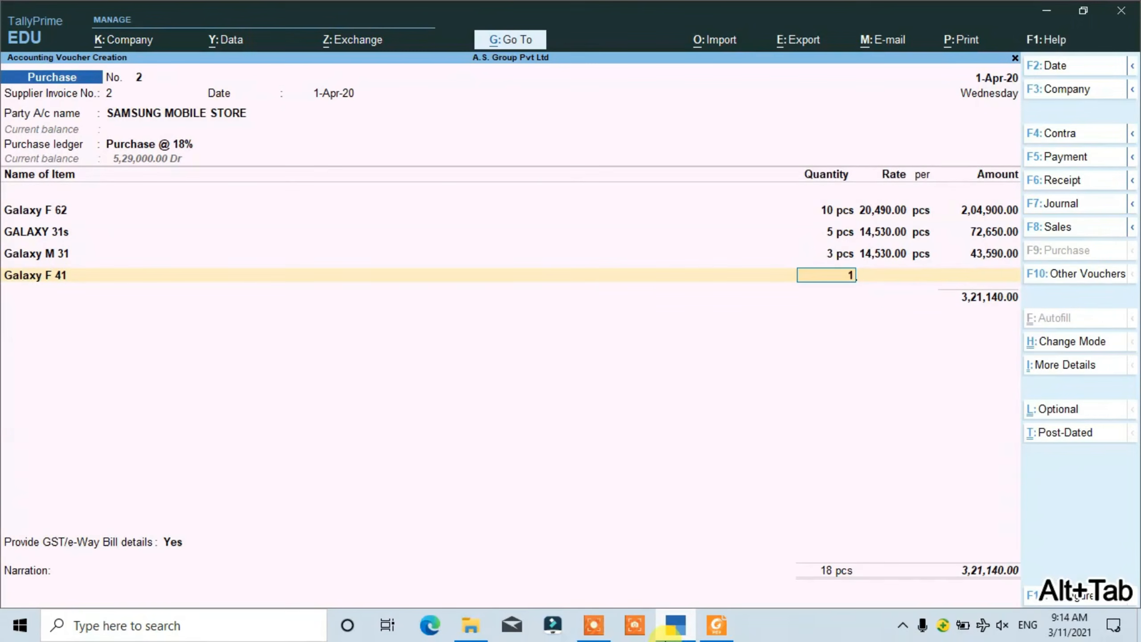
{"action": "type", "text": "5700"}
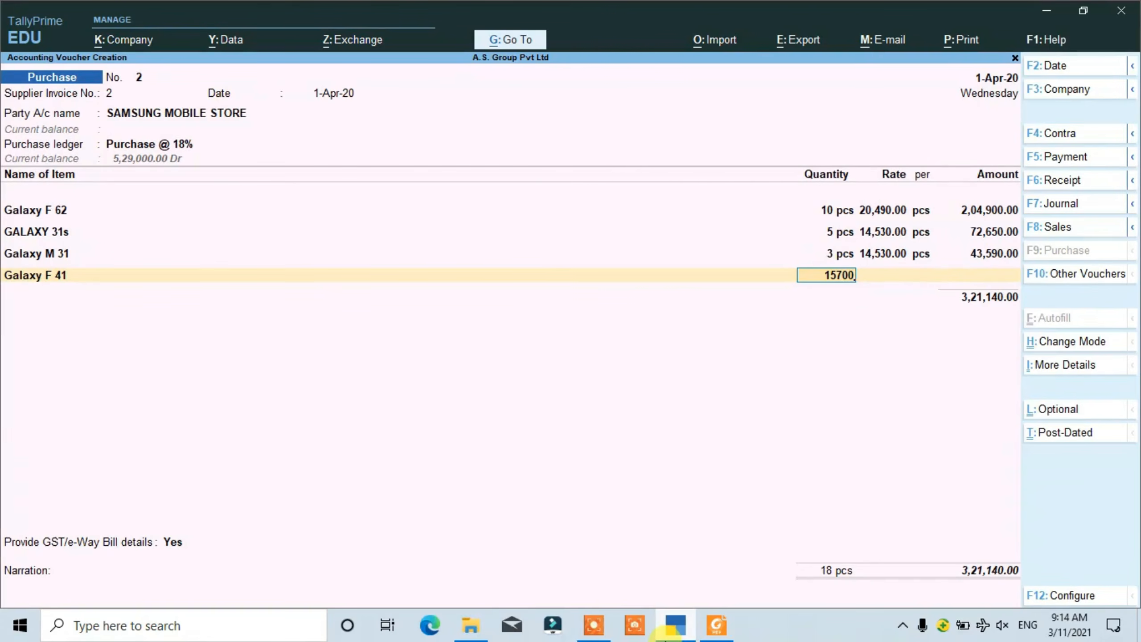
- Check the Galaxy F41 quantity in the PDF invoice, then correct the Galaxy F 41 quantity in TallyPrime to 5 pcs
{"action": "key", "text": "alt+Tab"}
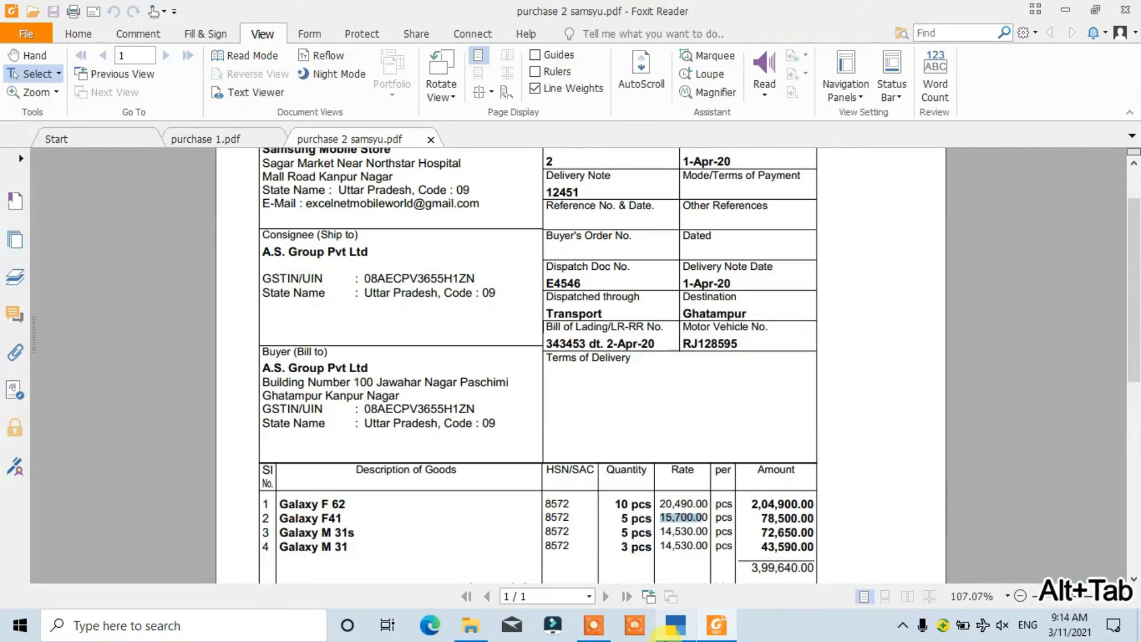
{"action": "key", "text": "alt+Tab"}
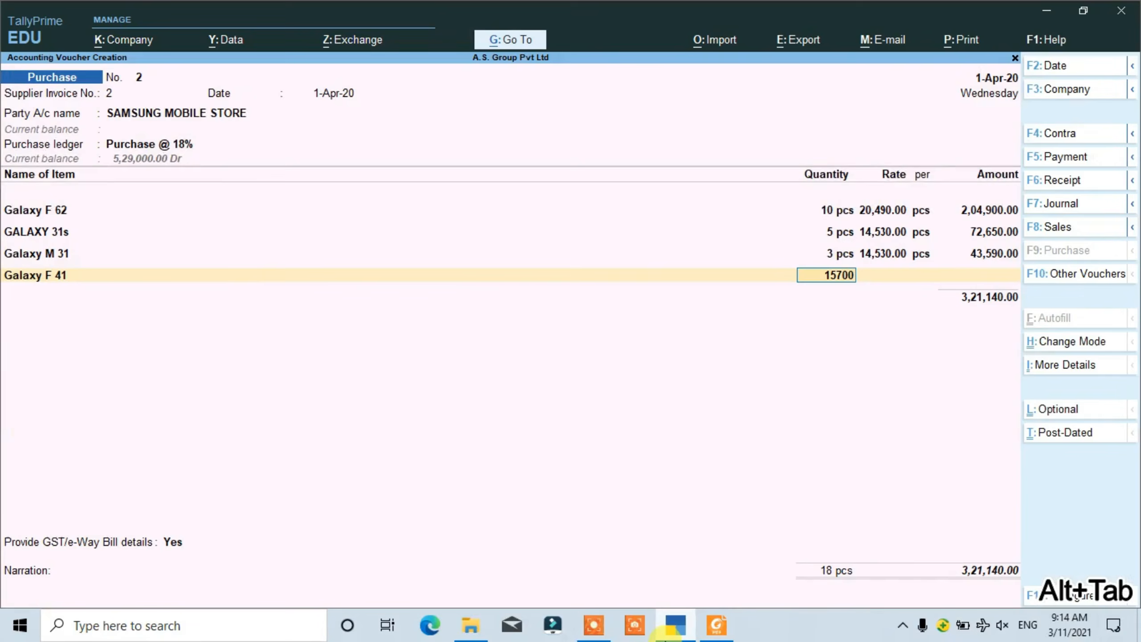
{"action": "type", "text": "5"}
{"action": "key", "text": "BackSpace"}
{"action": "key", "text": "BackSpace"}
{"action": "key", "text": "BackSpace"}
{"action": "key", "text": "BackSpace"}
{"action": "key", "text": "BackSpace"}
{"action": "type", "text": "5"}
{"action": "key", "text": "Return"}
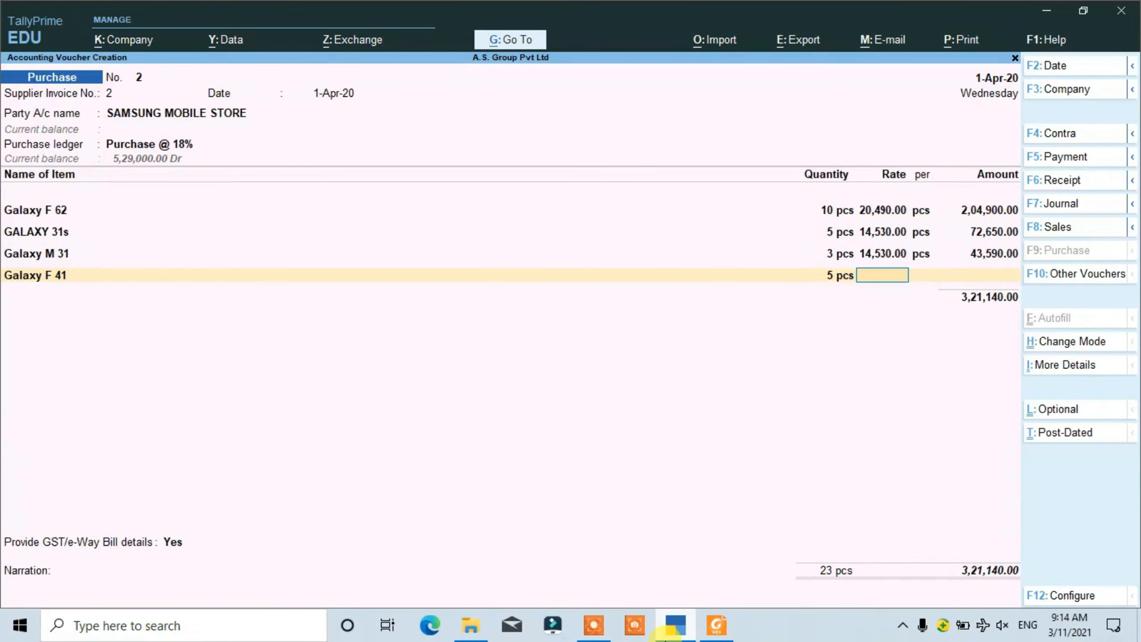
- Check the Galaxy F41 rate in the PDF invoice, then enter 15,700 as its rate in TallyPrime and end the item list
{"action": "key", "text": "alt+Tab"}
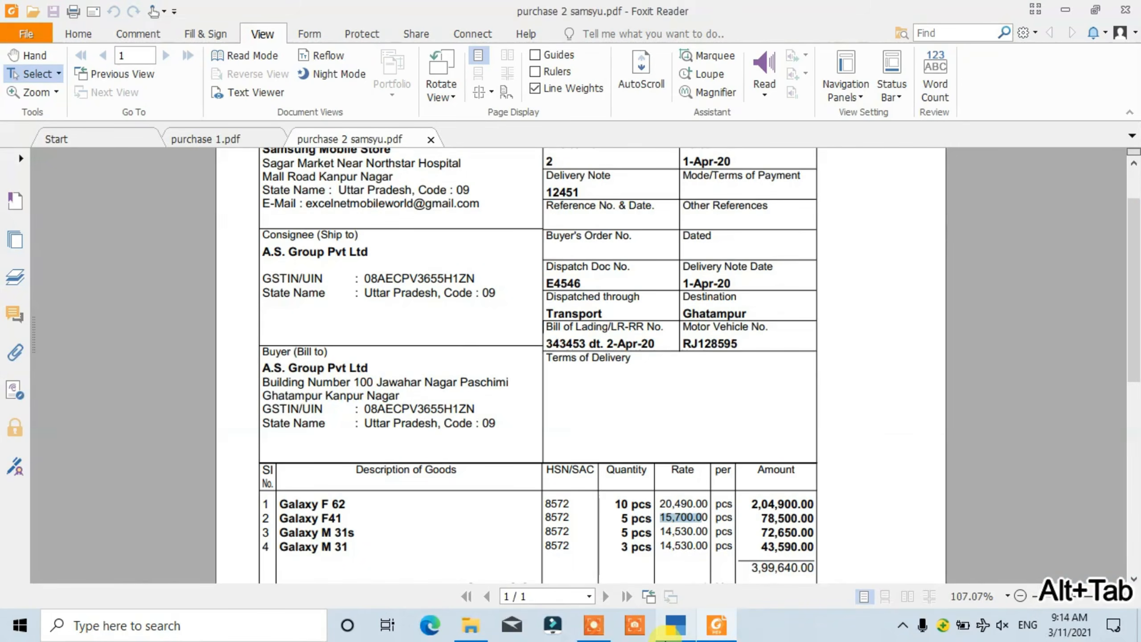
{"action": "key", "text": "alt+Tab"}
{"action": "type", "text": "15700"}
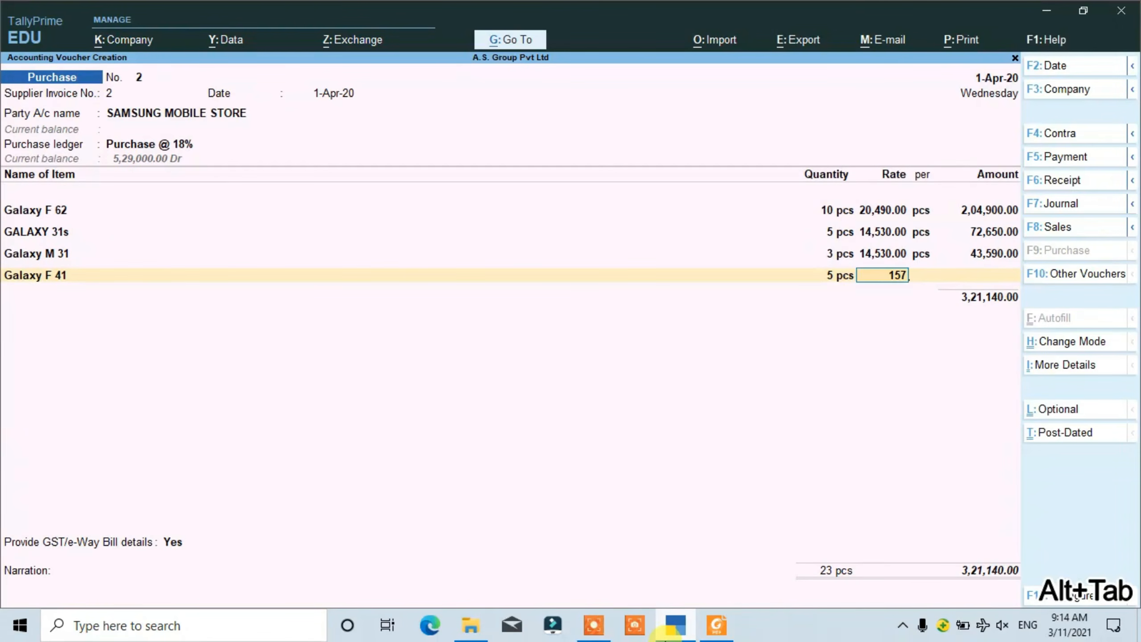
{"action": "key", "text": "Return"}
{"action": "key", "text": "Return"}
{"action": "key", "text": "Return"}
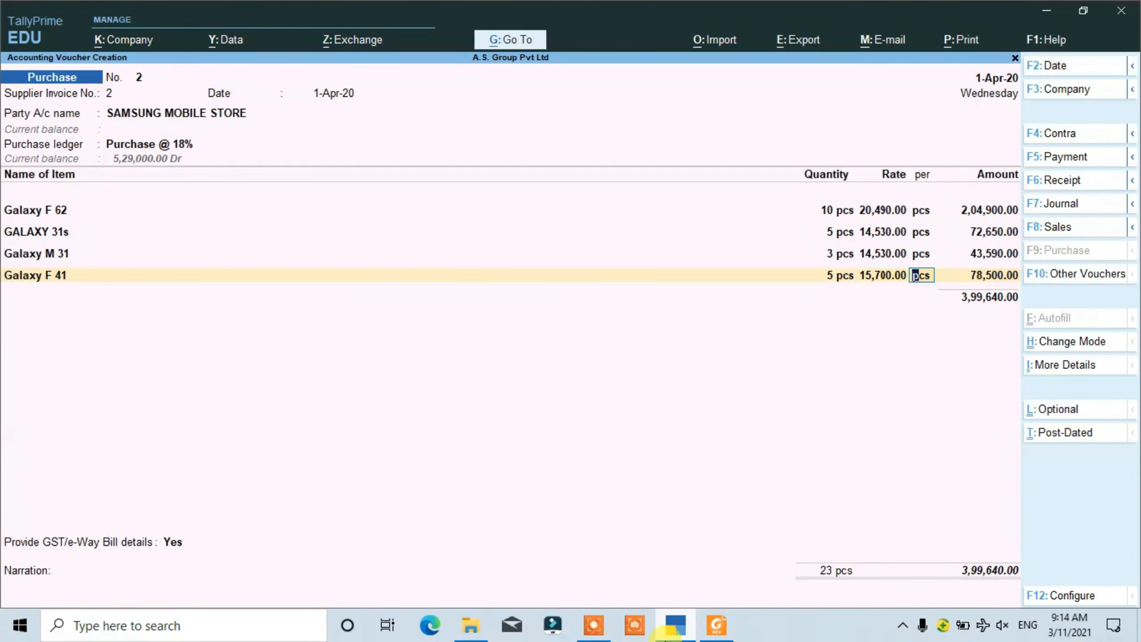
{"action": "key", "text": "Return"}
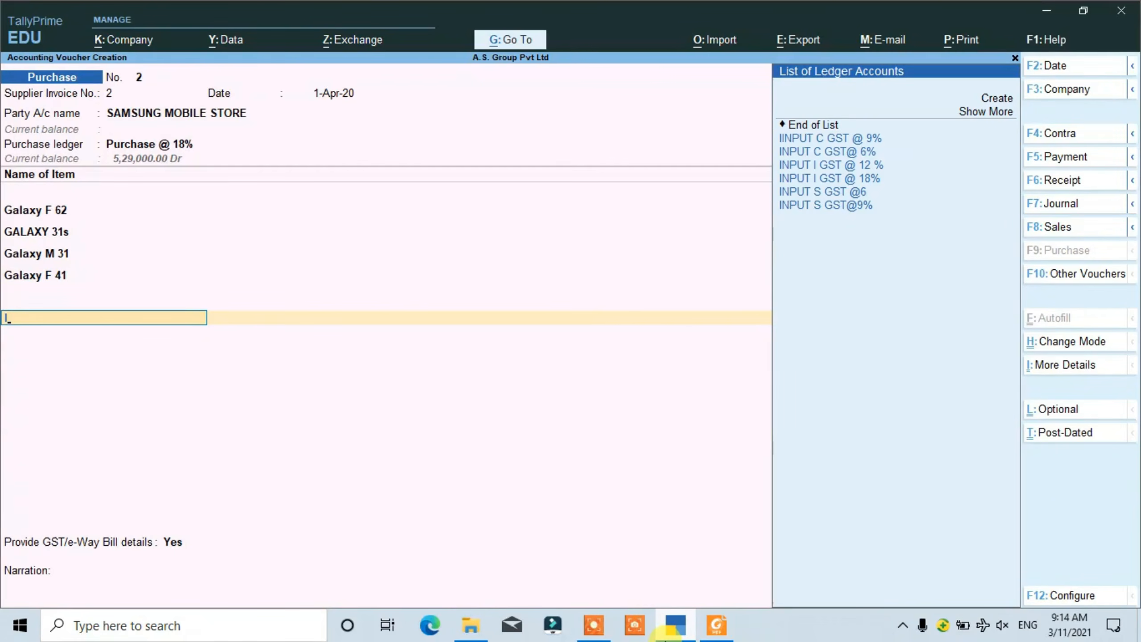
- Add the tax ledgers IINPUT C GST @ 9% and INPUT S GST@9% below the stock items with their calculated amounts
{"action": "type", "text": "I"}
{"action": "key", "text": "Return"}
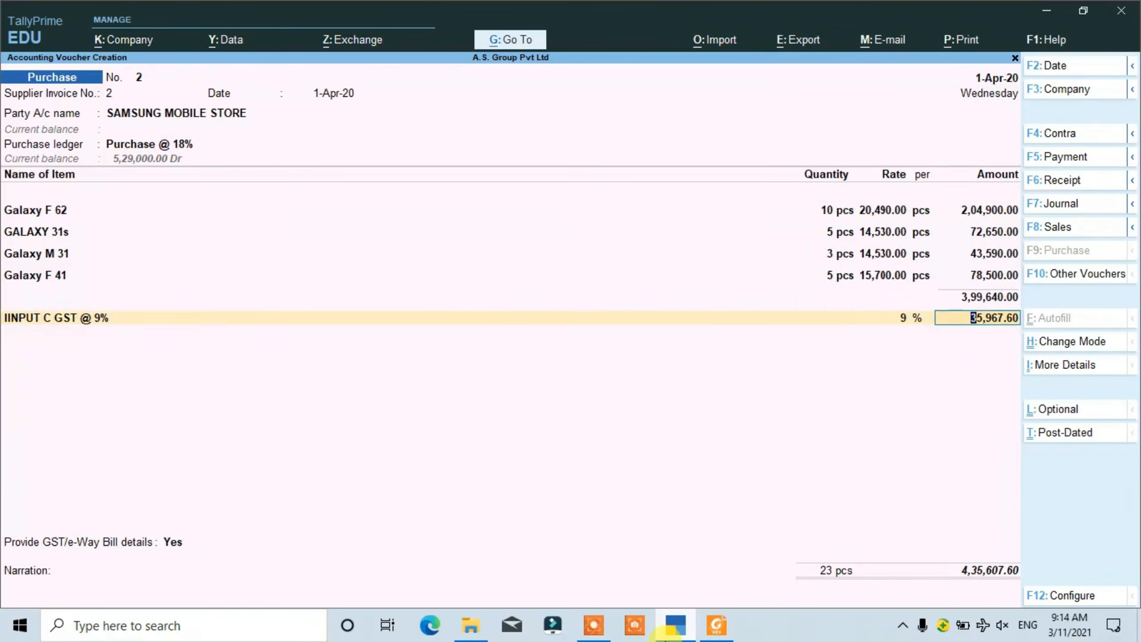
{"action": "key", "text": "Return"}
{"action": "type", "text": "I"}
{"action": "key", "text": "Down"}
{"action": "key", "text": "Down"}
{"action": "key", "text": "Down"}
{"action": "key", "text": "Down"}
{"action": "key", "text": "Down"}
{"action": "key", "text": "Return"}
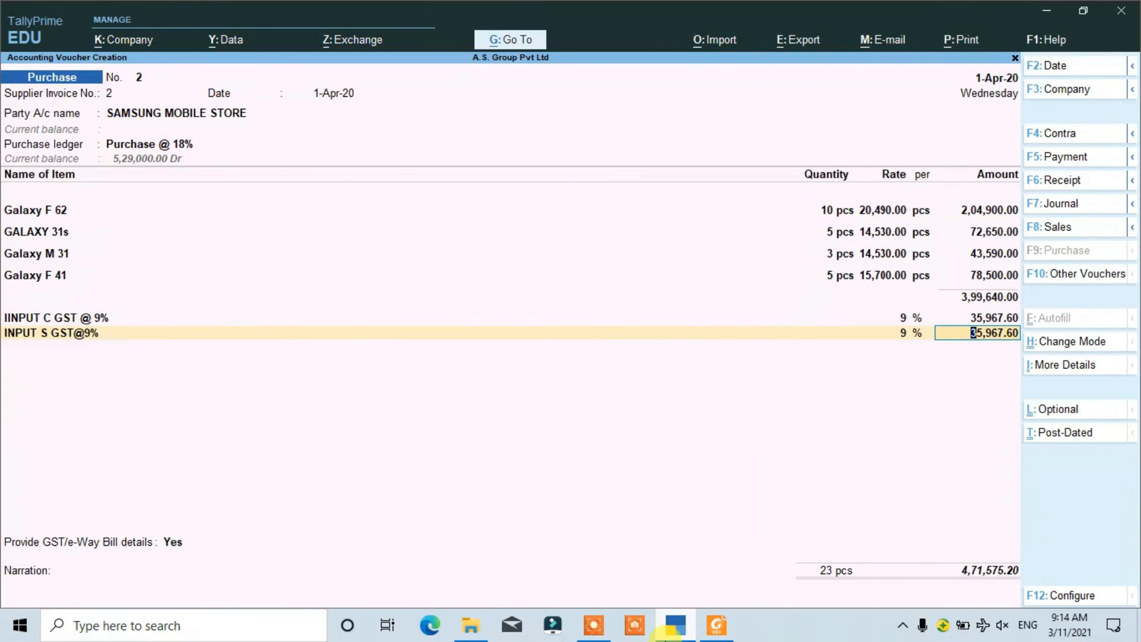
{"action": "key", "text": "Return"}
- Accept the GST/e-Way Bill details as filled in, save the SAMSUNG MOBILE STORE purchase voucher and return to the Gateway of Tally
{"action": "key", "text": "Return"}
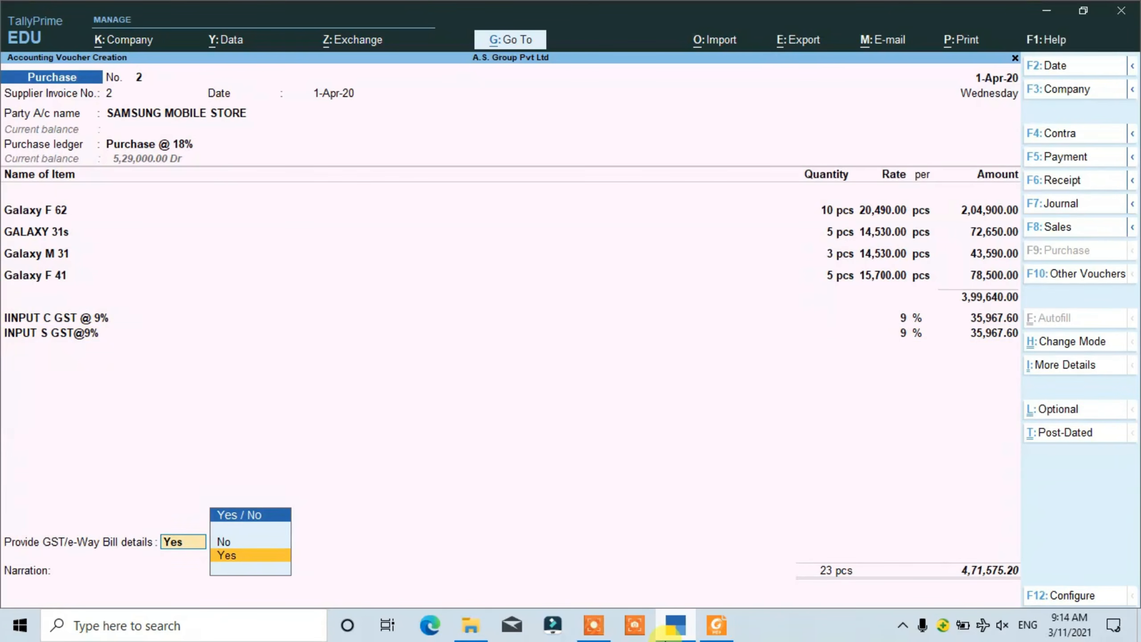
{"action": "key", "text": "Return"}
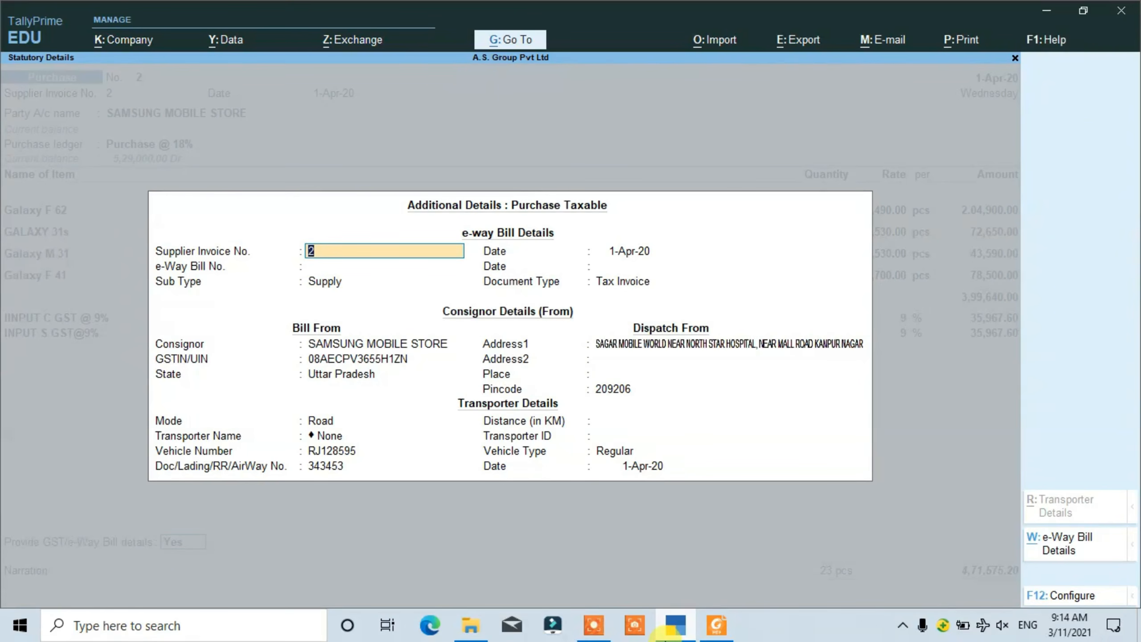
{"action": "key", "text": "ctrl+a"}
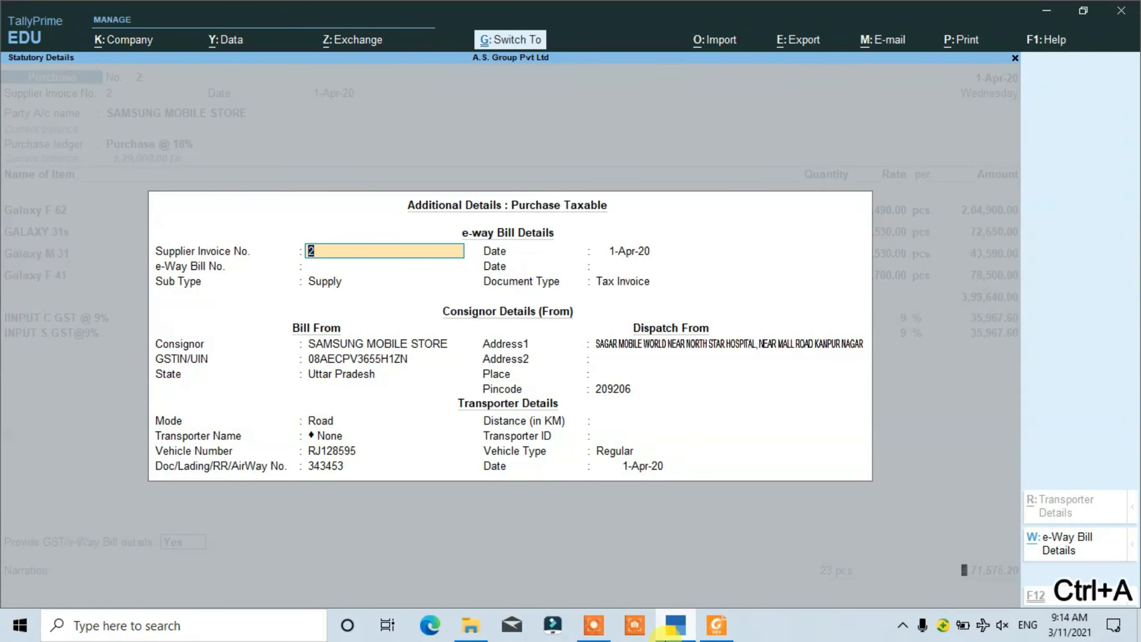
{"action": "key", "text": "ctrl"}
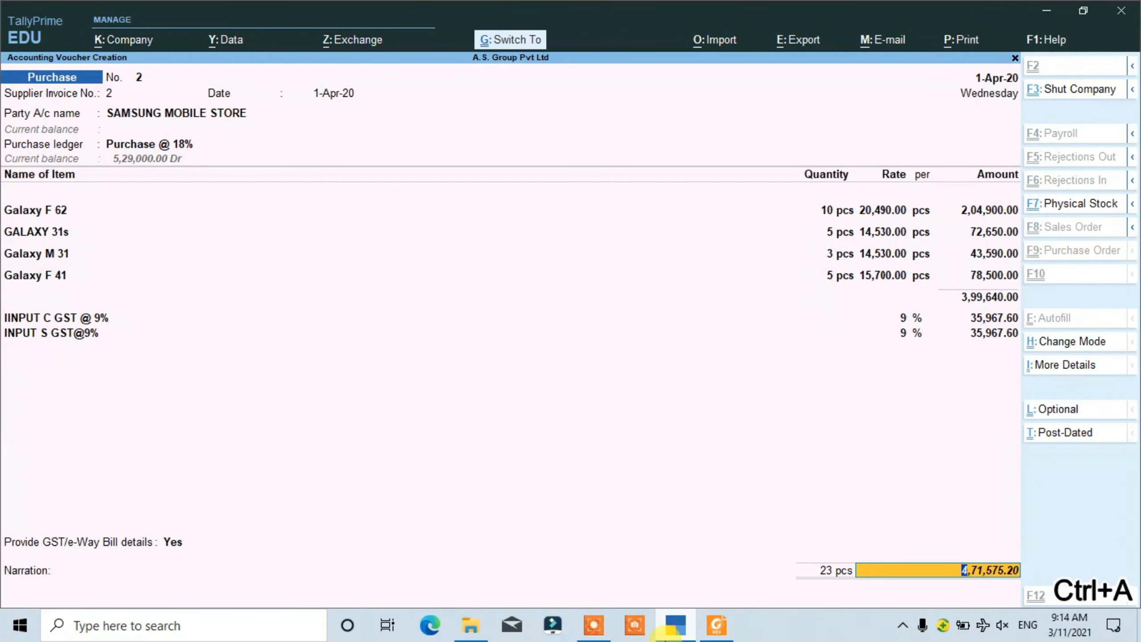
{"action": "key", "text": "ctrl+a"}
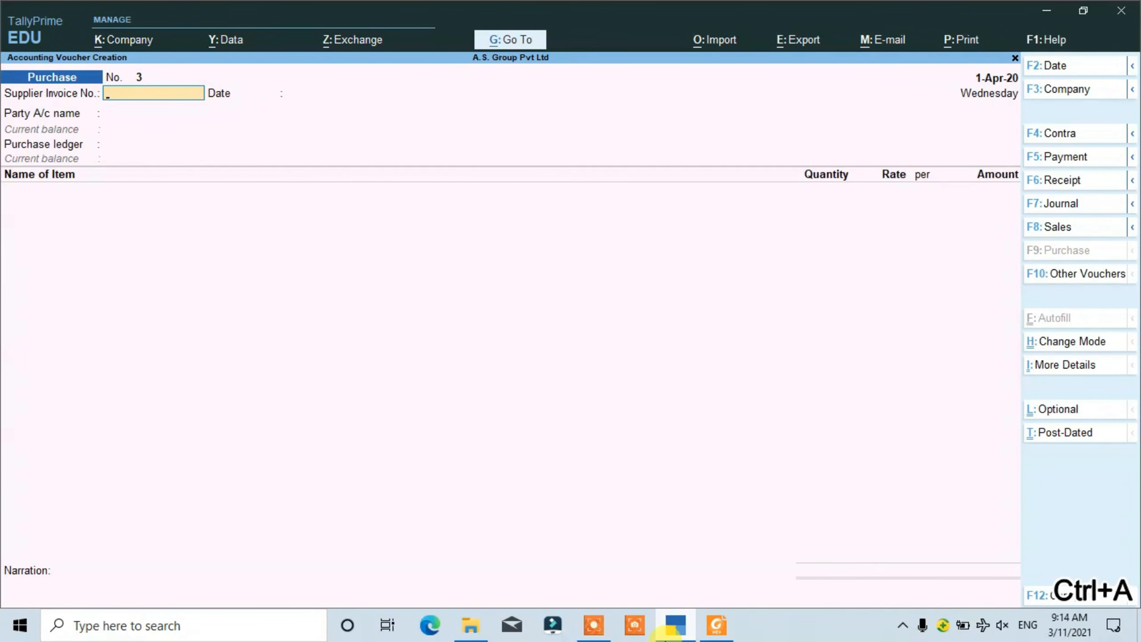
{"action": "key", "text": "Escape"}
{"action": "key", "text": "y"}
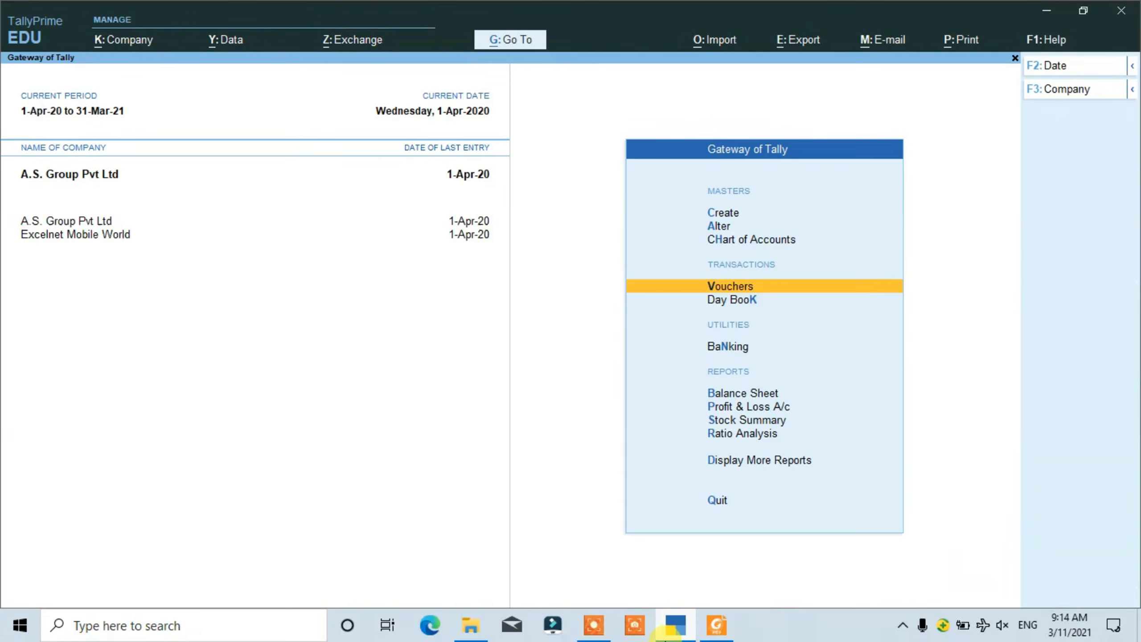
- Open the Day Book to review the recorded purchase vouchers
{"action": "key", "text": "Down"}
{"action": "key", "text": "Down"}
{"action": "key", "text": "Down"}
{"action": "key", "text": "Down"}
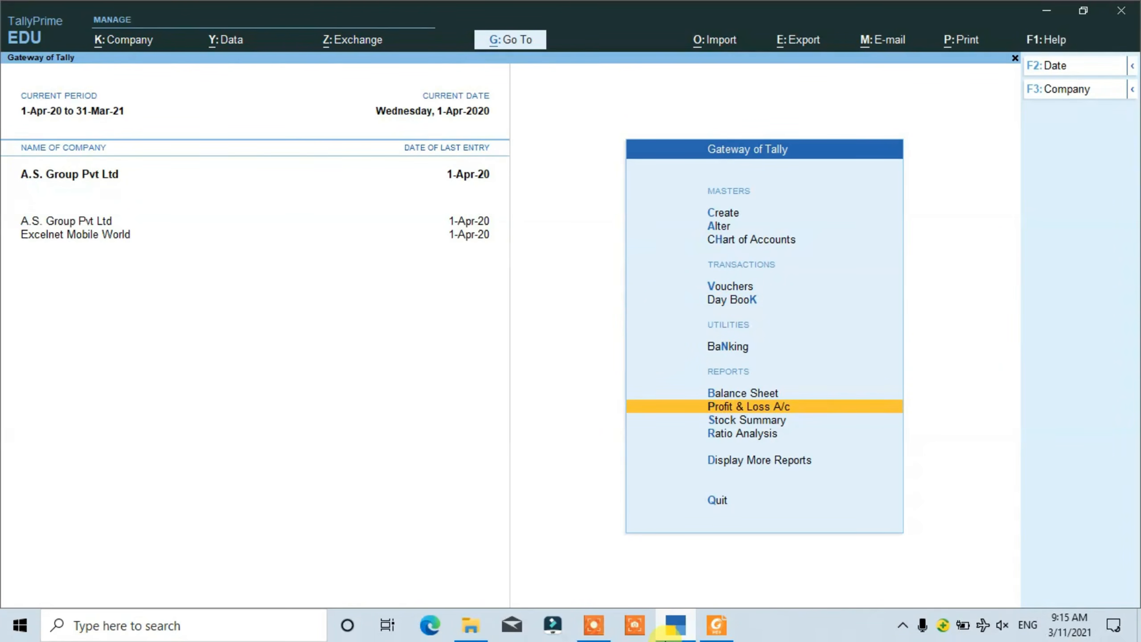
{"action": "key", "text": "Up"}
{"action": "key", "text": "Up"}
{"action": "key", "text": "Up"}
{"action": "key", "text": "Up"}
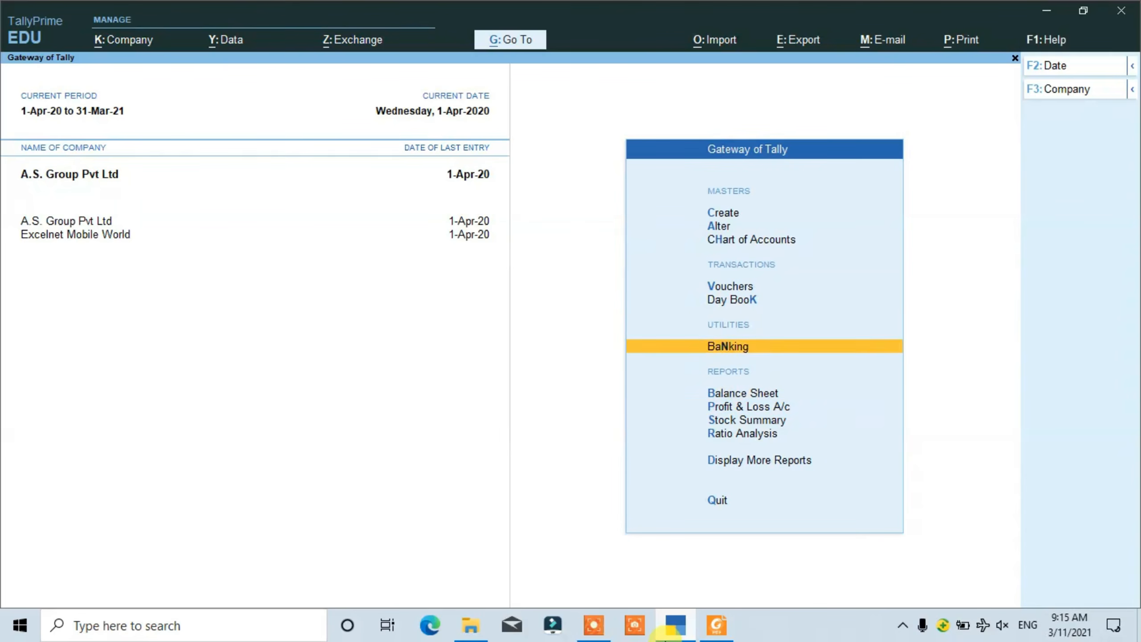
{"action": "key", "text": "Down"}
{"action": "key", "text": "Return"}
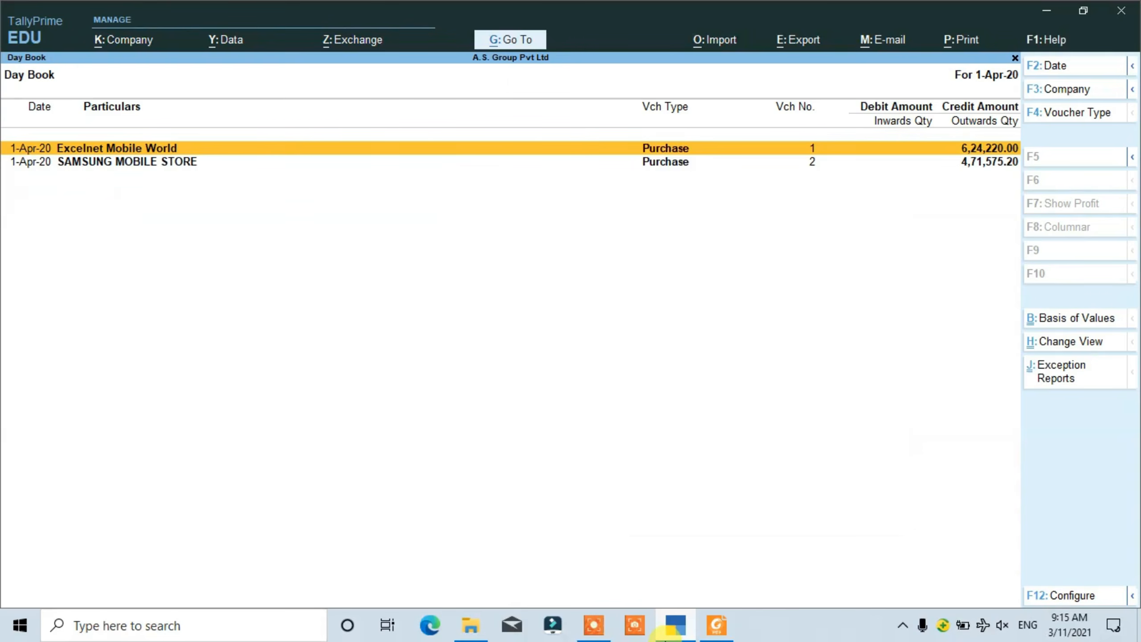
- Open the Excelnet Mobile World purchase voucher from the Day Book and show its print preview
{"action": "key", "text": "Return"}
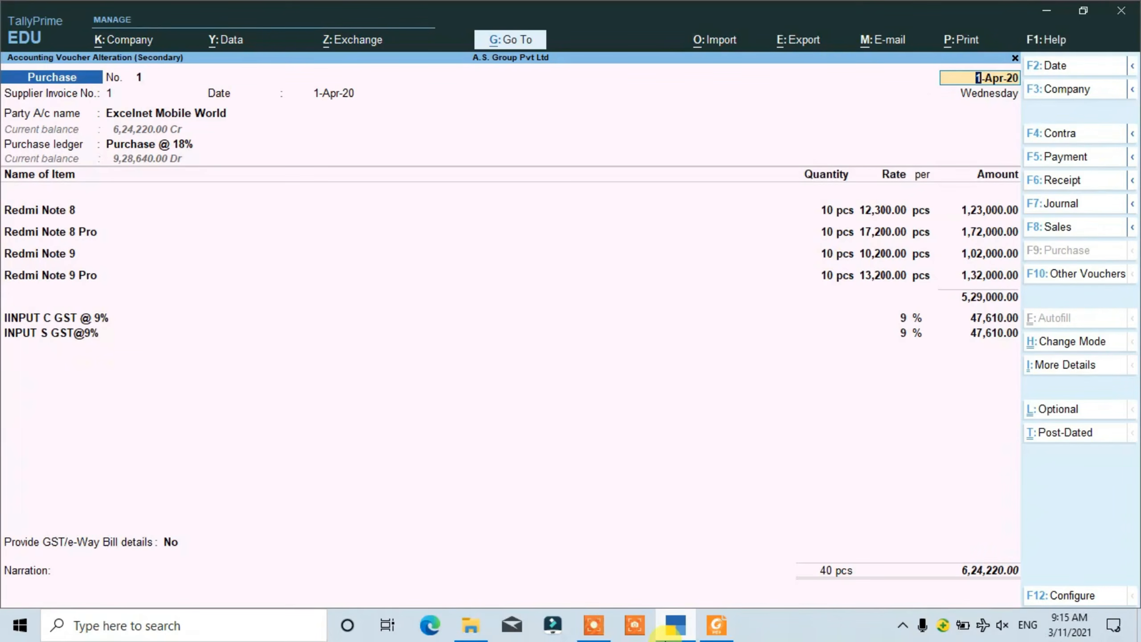
{"action": "key", "text": "ctrl"}
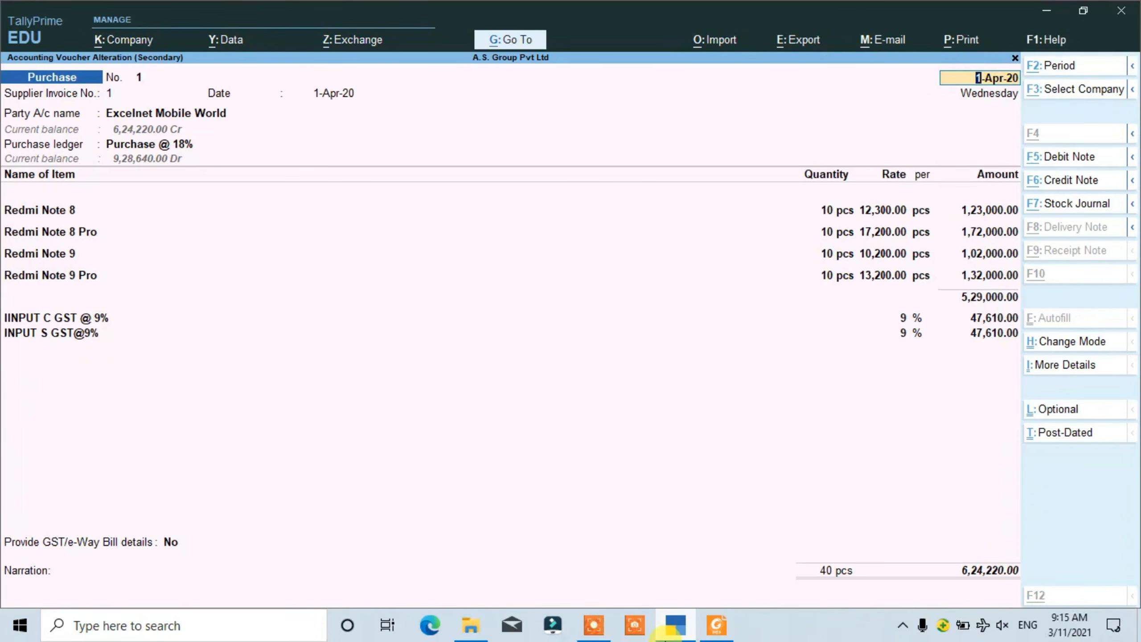
{"action": "key", "text": "alt+p"}
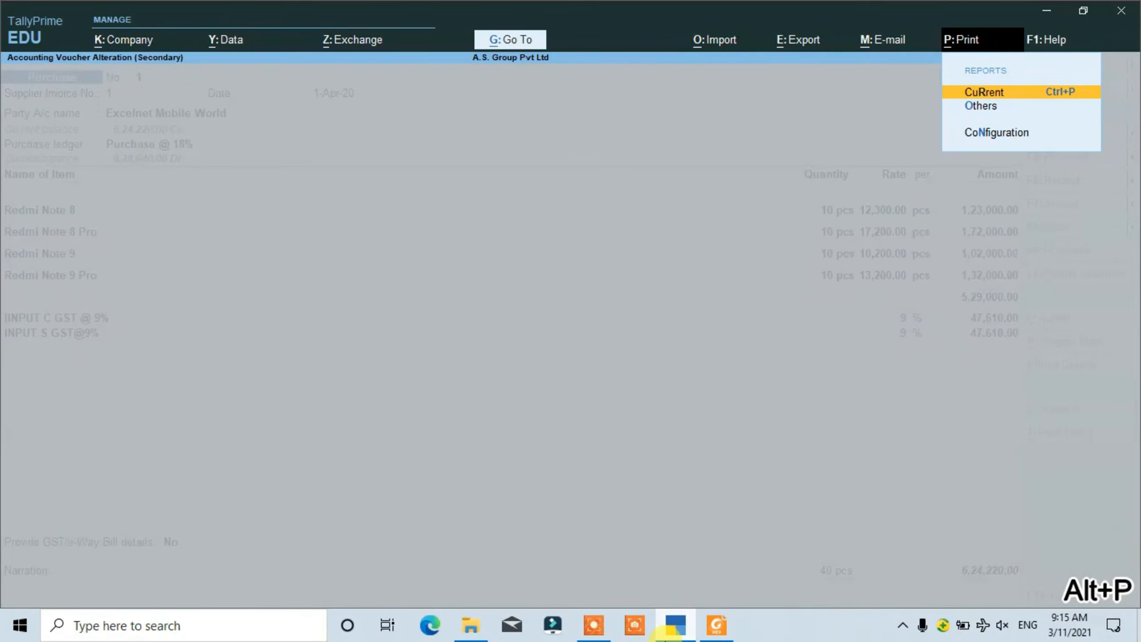
{"action": "key", "text": "Return"}
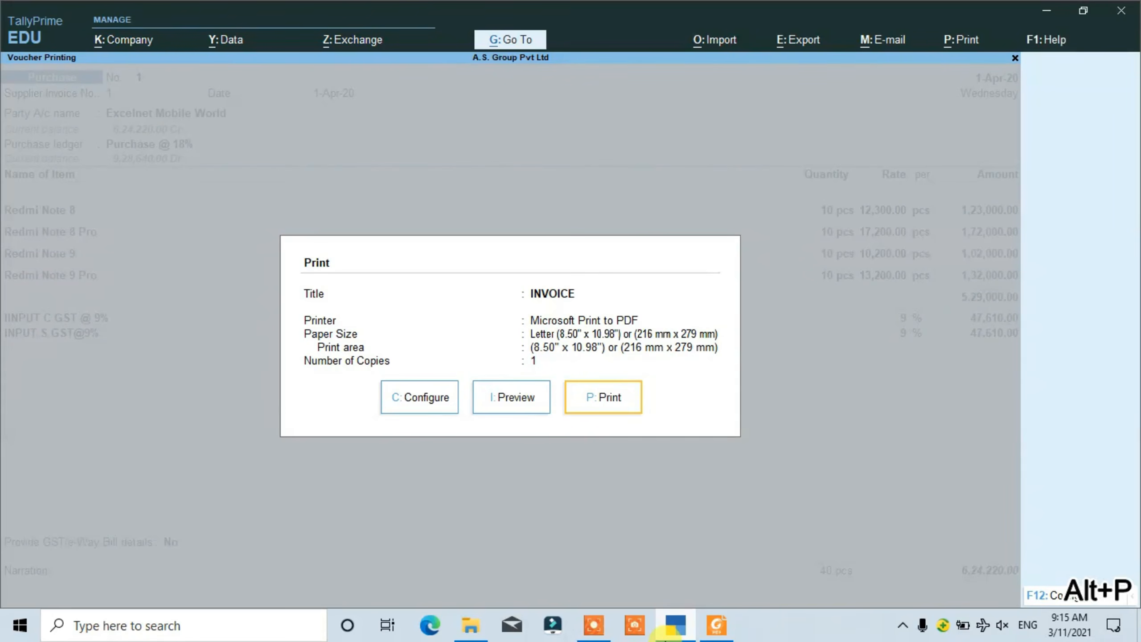
{"action": "left_click", "coordinate": [529, 391]}
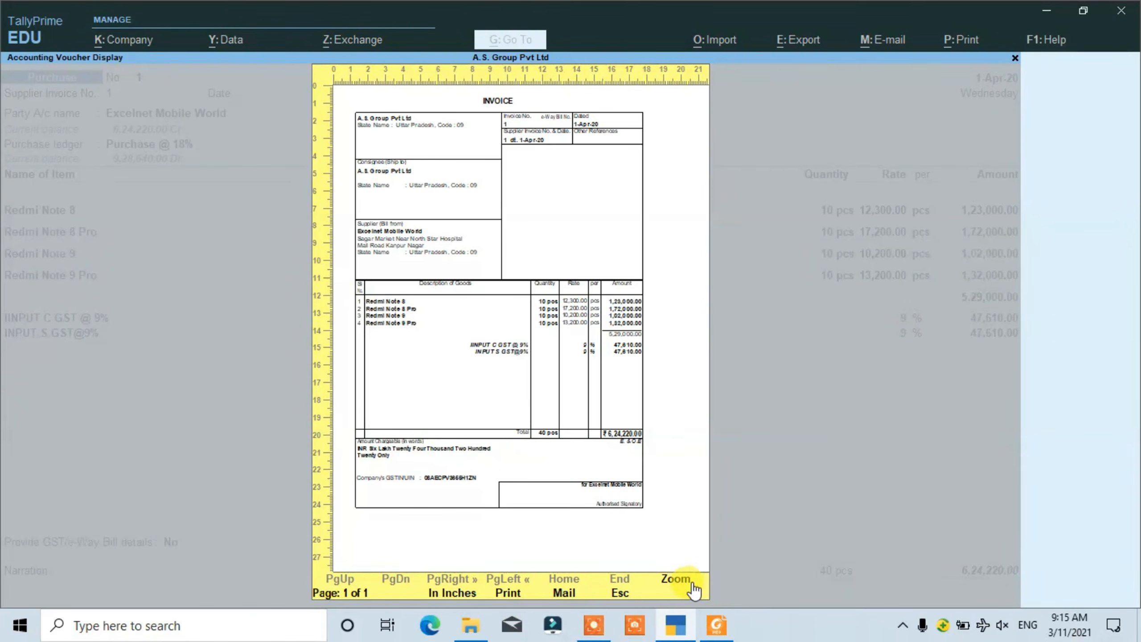
- Enlarge the invoice preview to examine its items, GST lines and total, then close it and return to the Day Book without changing the voucher
{"action": "left_click", "coordinate": [680, 581]}
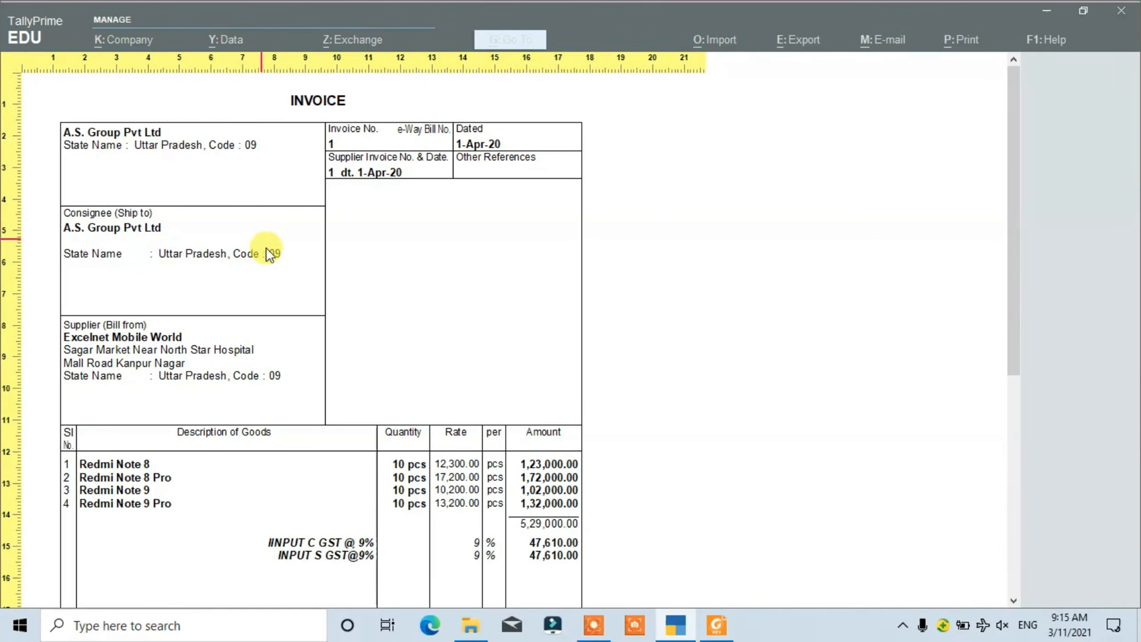
{"action": "scroll", "coordinate": [270, 258], "scroll_direction": "down", "scroll_amount": 4}
{"action": "scroll", "coordinate": [270, 260], "scroll_direction": "down", "scroll_amount": 4}
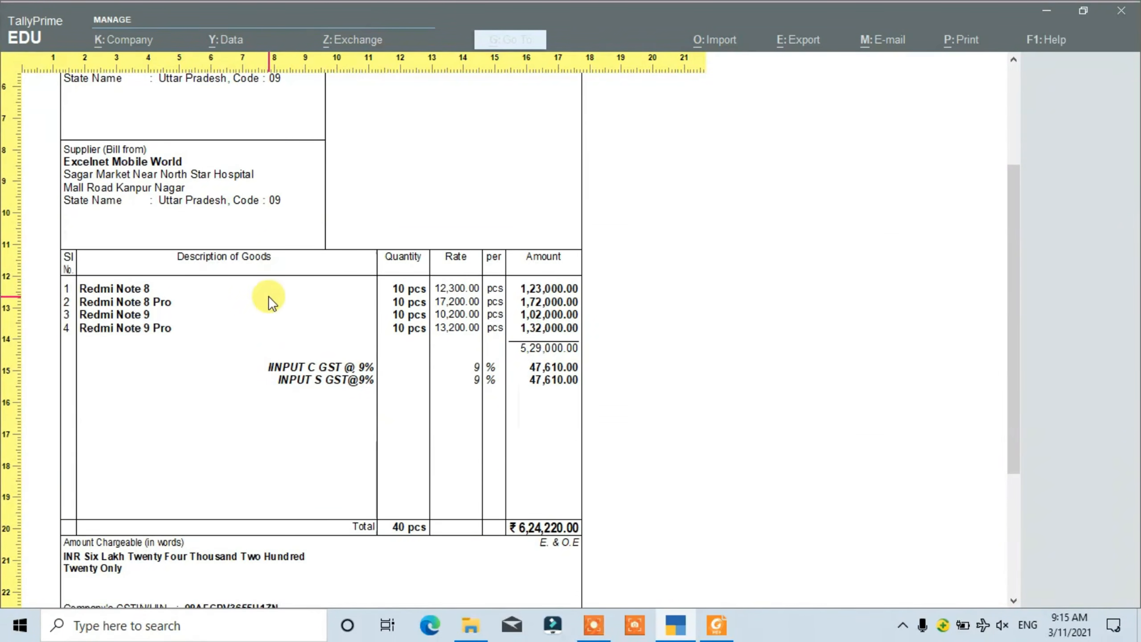
{"action": "left_click", "coordinate": [401, 372]}
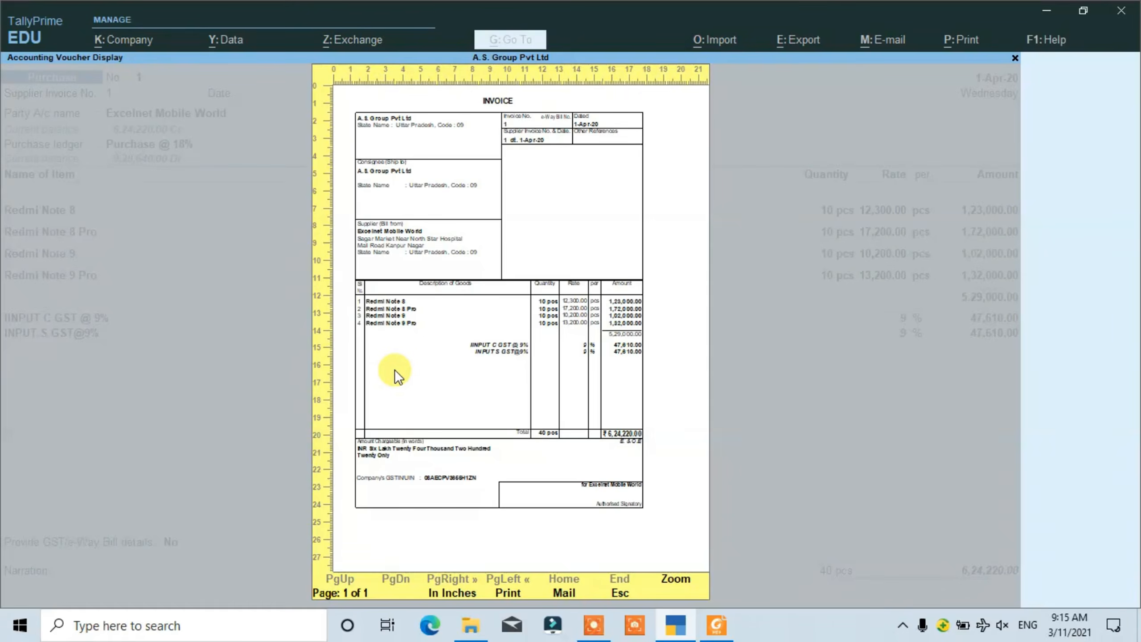
{"action": "key", "text": "Escape"}
{"action": "key", "text": "Escape"}
{"action": "key", "text": "Escape"}
{"action": "key", "text": "Escape"}
{"action": "key", "text": "y"}
- Open the SAMSUNG MOBILE STORE purchase voucher to review its entries, then quit it unchanged and return to the Gateway of Tally
{"action": "key", "text": "Down"}
{"action": "key", "text": "Return"}
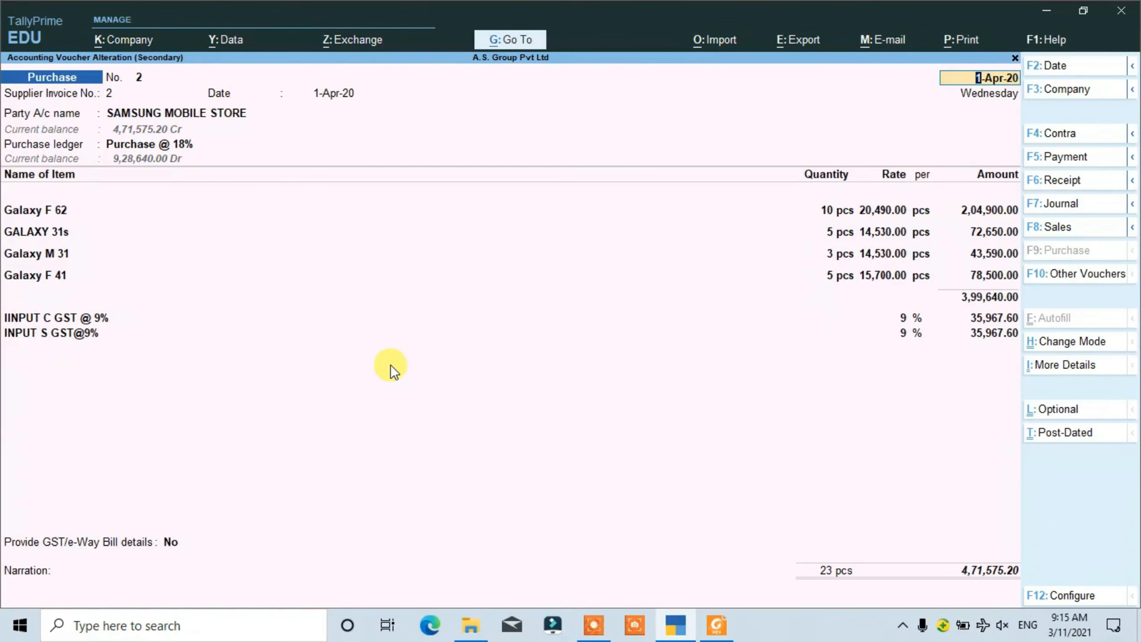
{"action": "key", "text": "Escape"}
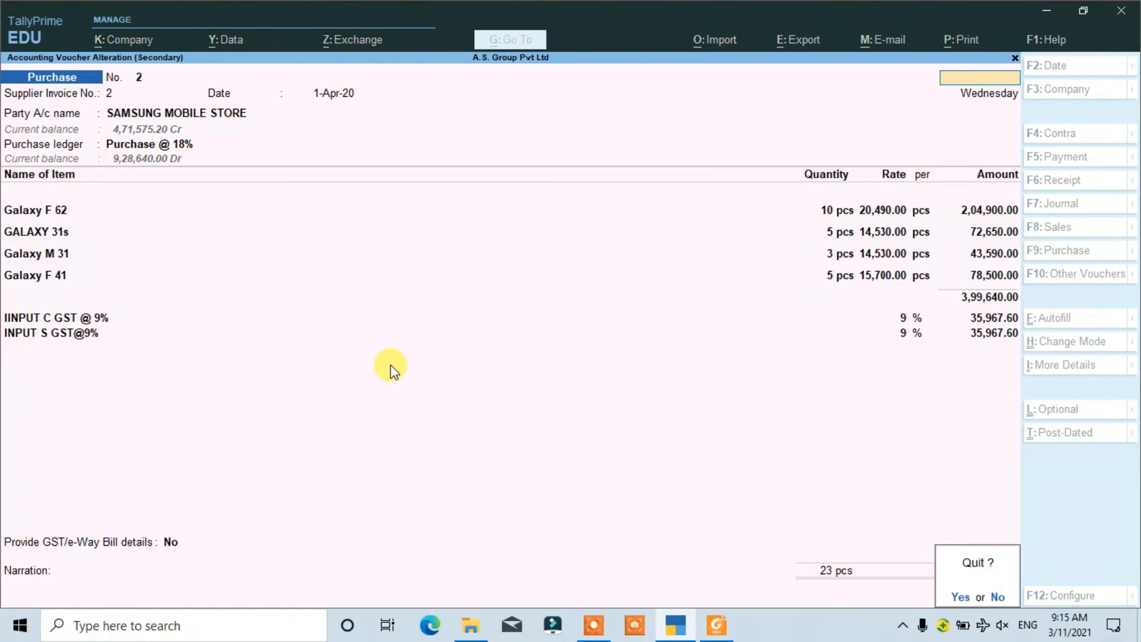
{"action": "key", "text": "y"}
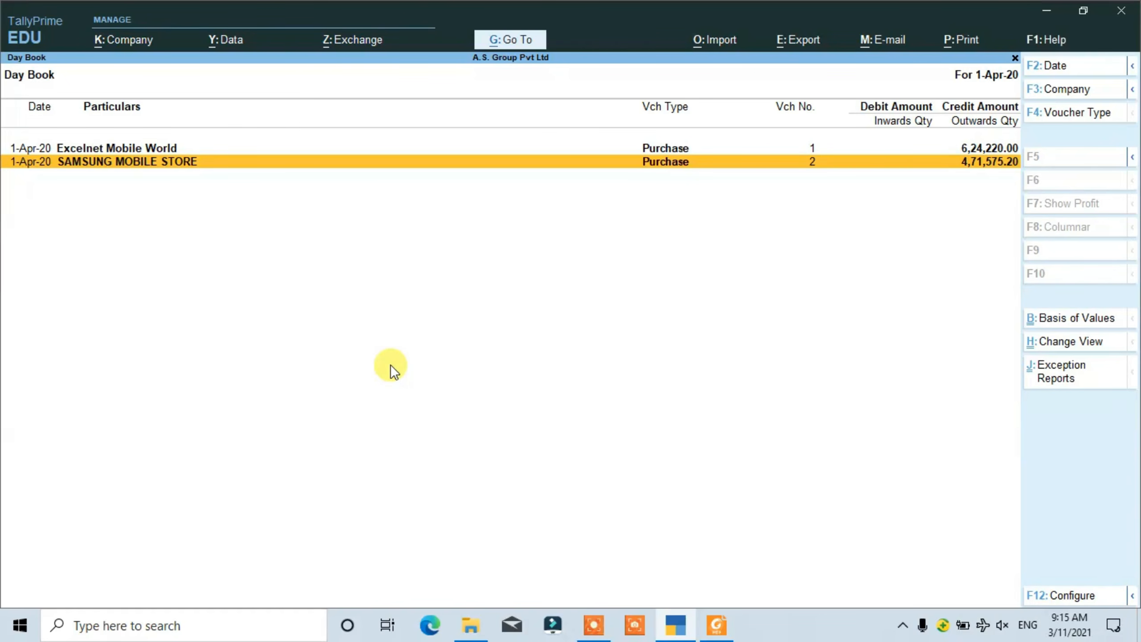
{"action": "key", "text": "Escape"}
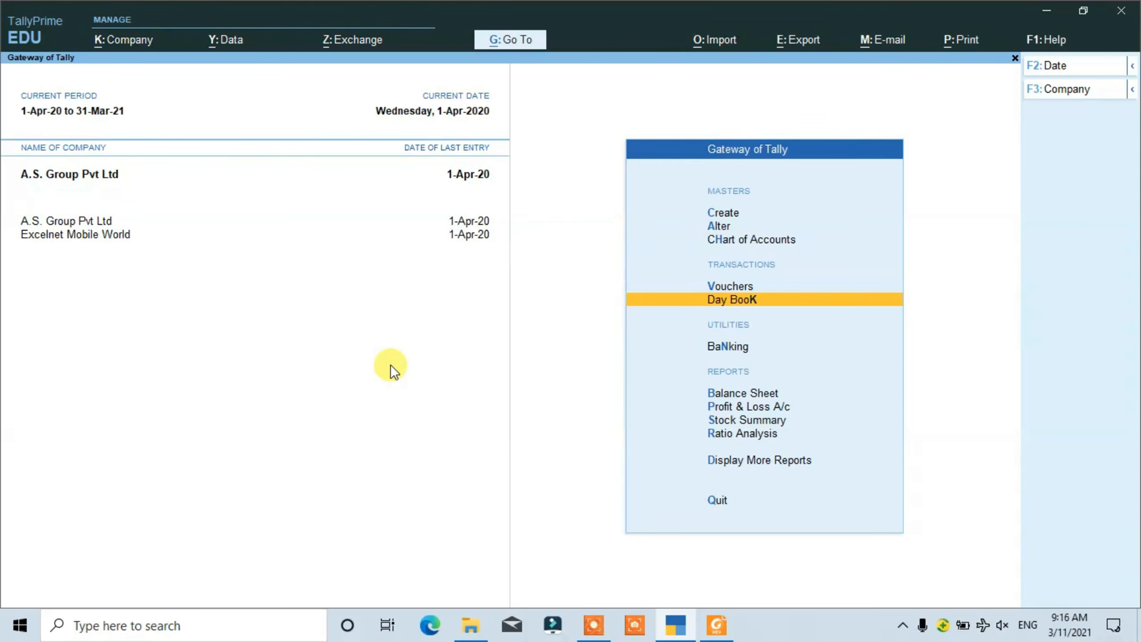
{"action": "key", "text": "ctrl"}
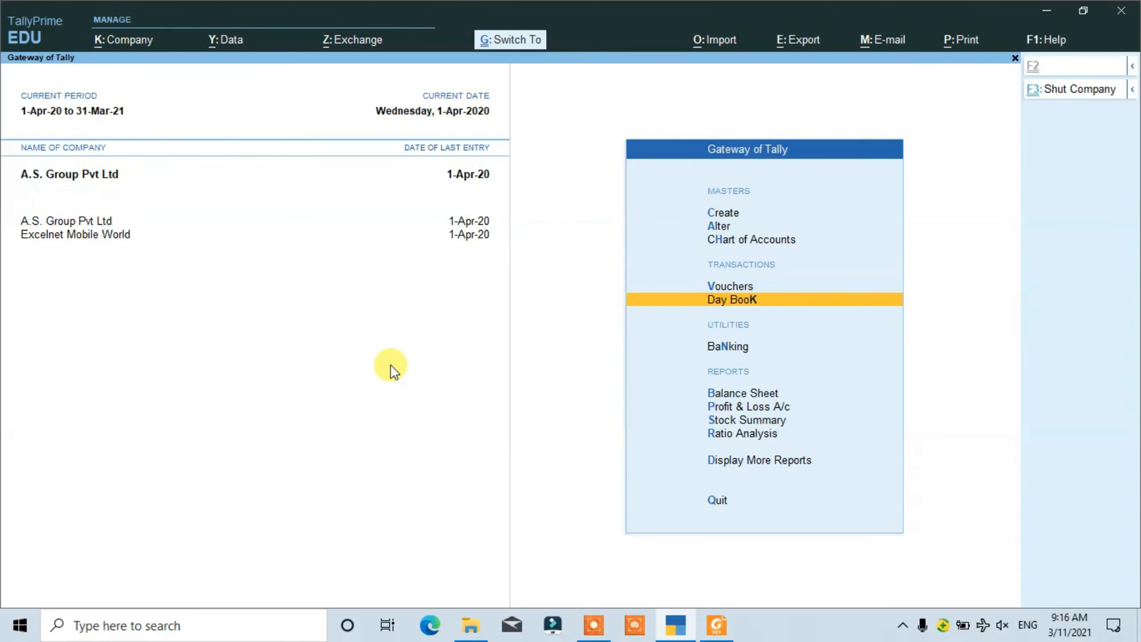